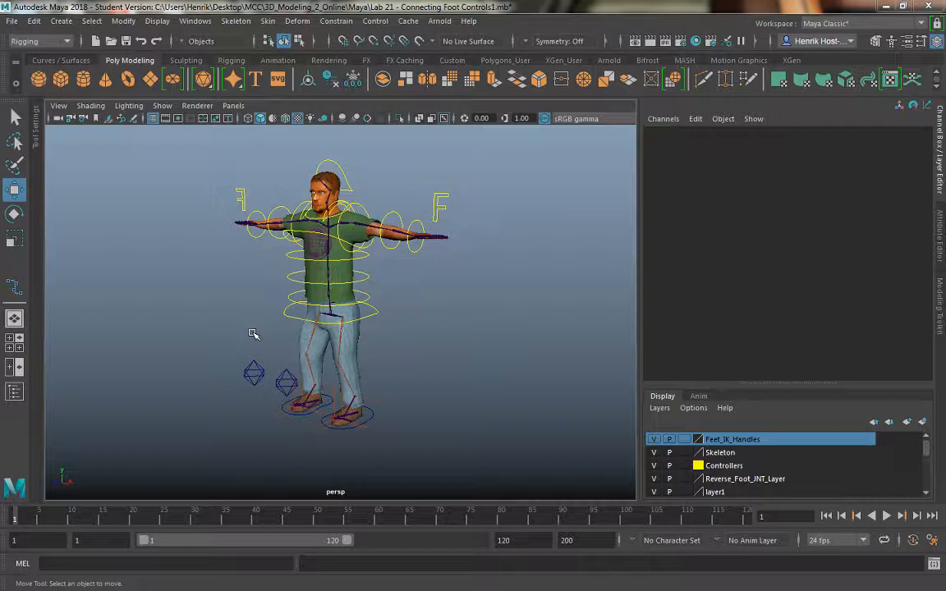
Create a NURBS circle around the character and scale it uniformly to about 4.04.
click(61, 20)
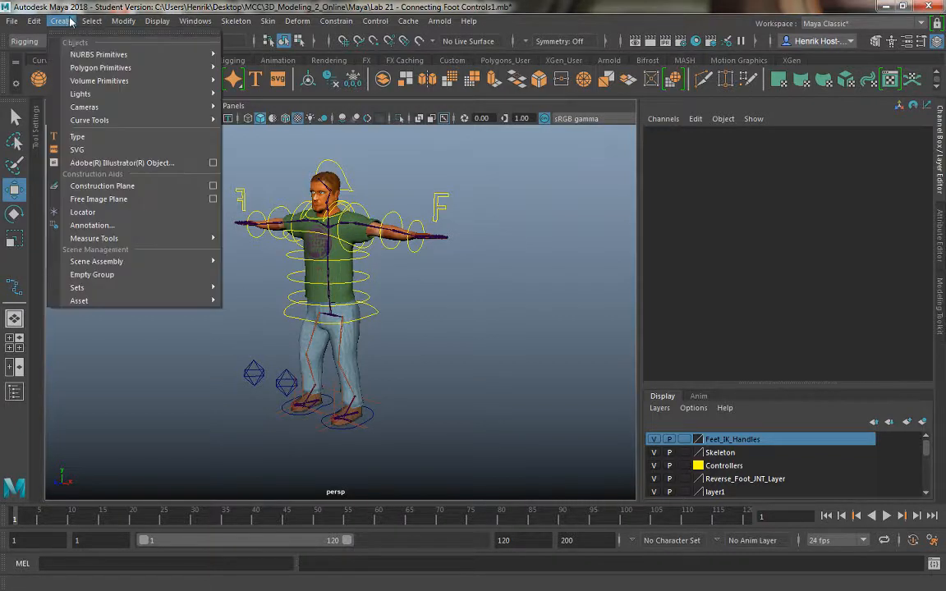
mouse_move(123, 54)
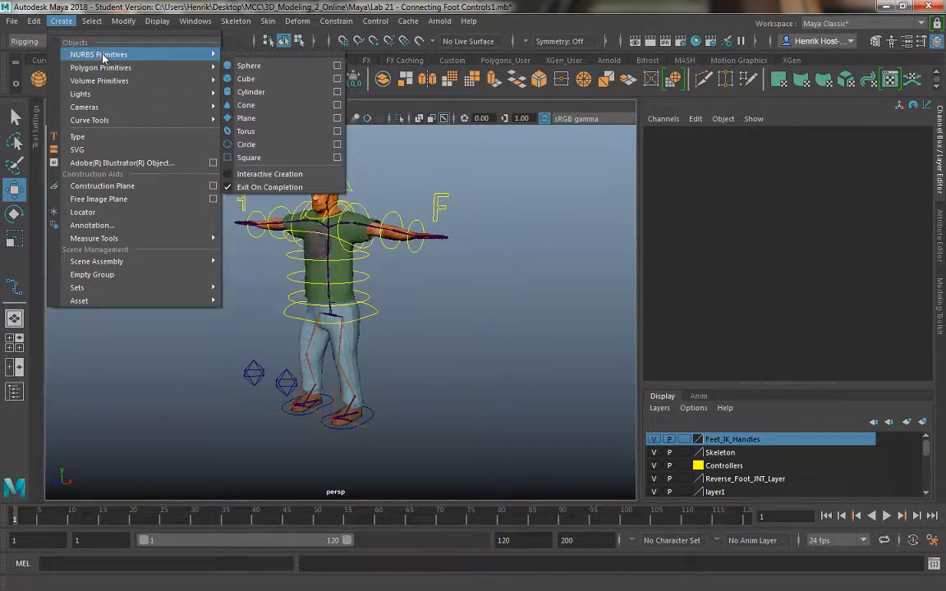
click(261, 160)
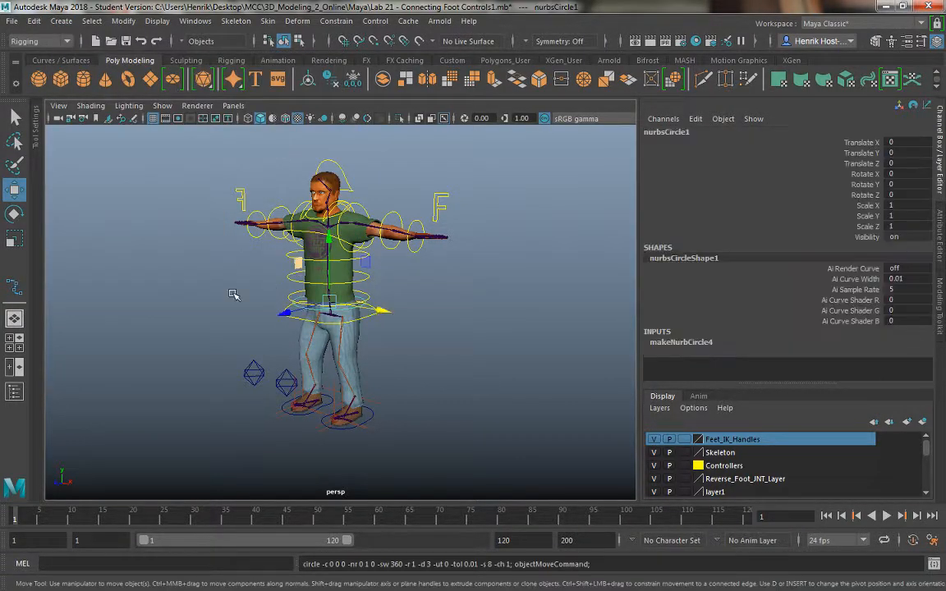
key(r)
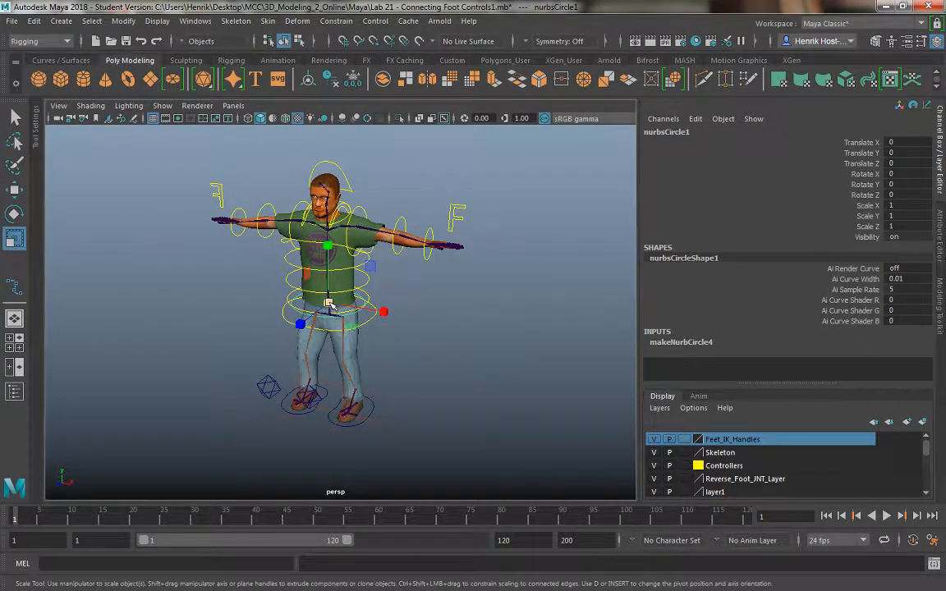
drag(328, 304, 506, 381)
Lower the NURBS circle to the soles of the character's feet, at about -3.2 in Translate Y.
key(w)
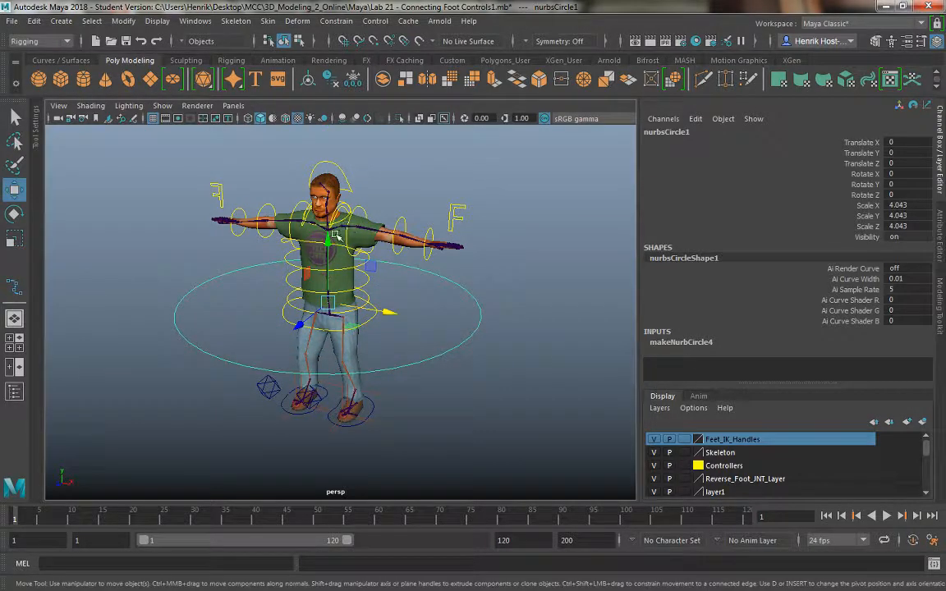
drag(335, 236, 340, 322)
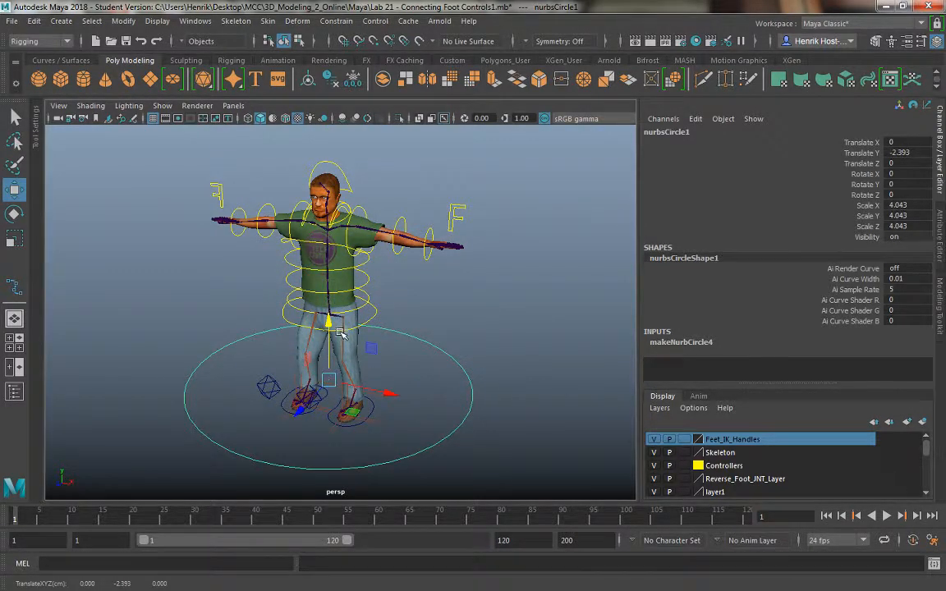
key(space)
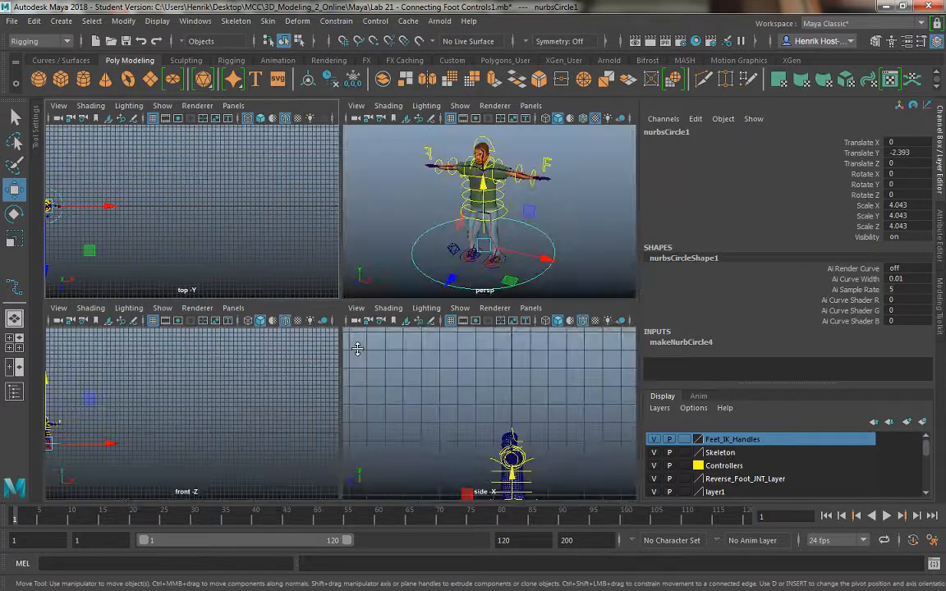
alt+middle_drag(435, 419, 403, 305)
alt+right_drag(474, 462, 526, 504)
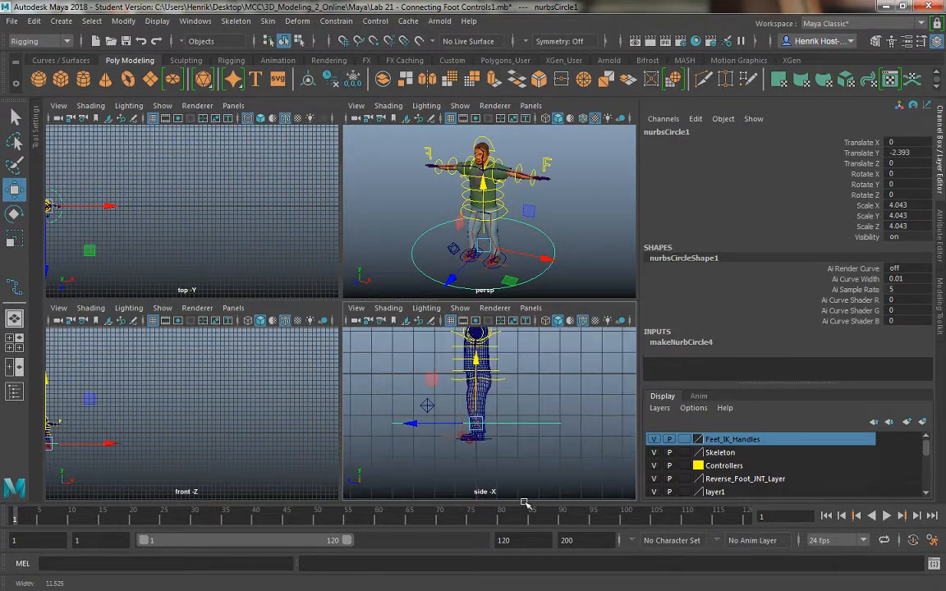
alt+middle_drag(523, 493, 533, 447)
alt+right_drag(468, 329, 490, 346)
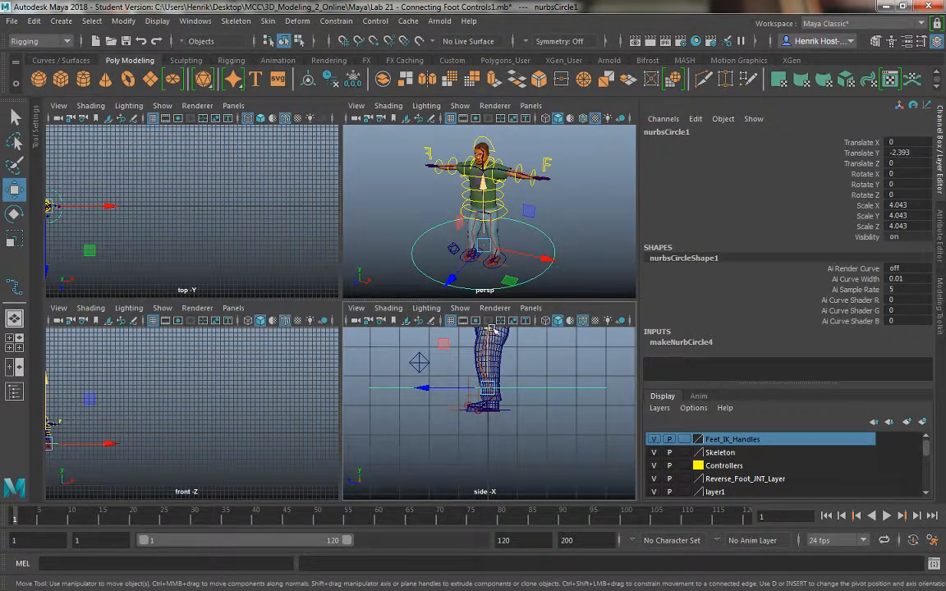
alt+middle_drag(491, 328, 492, 384)
drag(498, 384, 507, 403)
key(r)
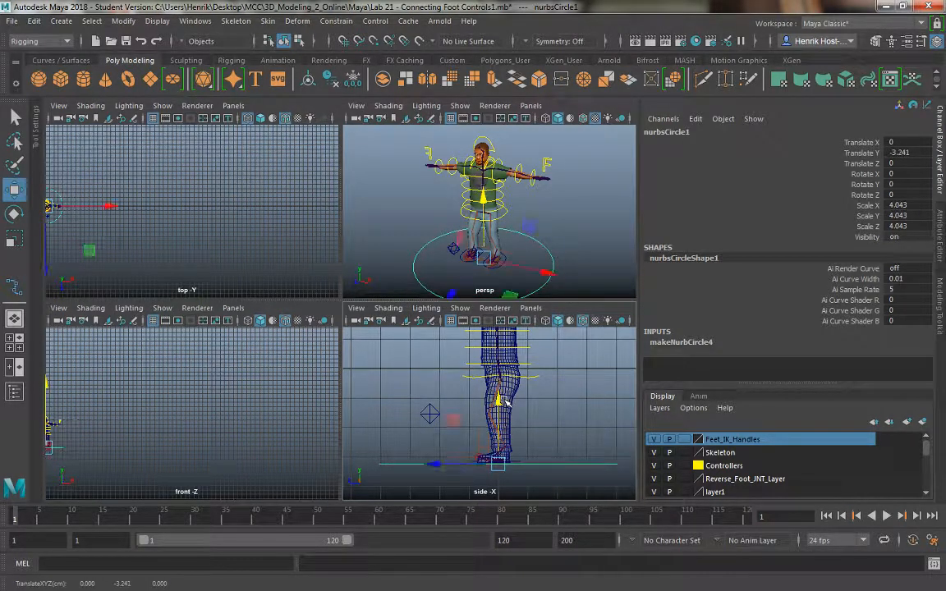
alt+right_drag(506, 402, 517, 469)
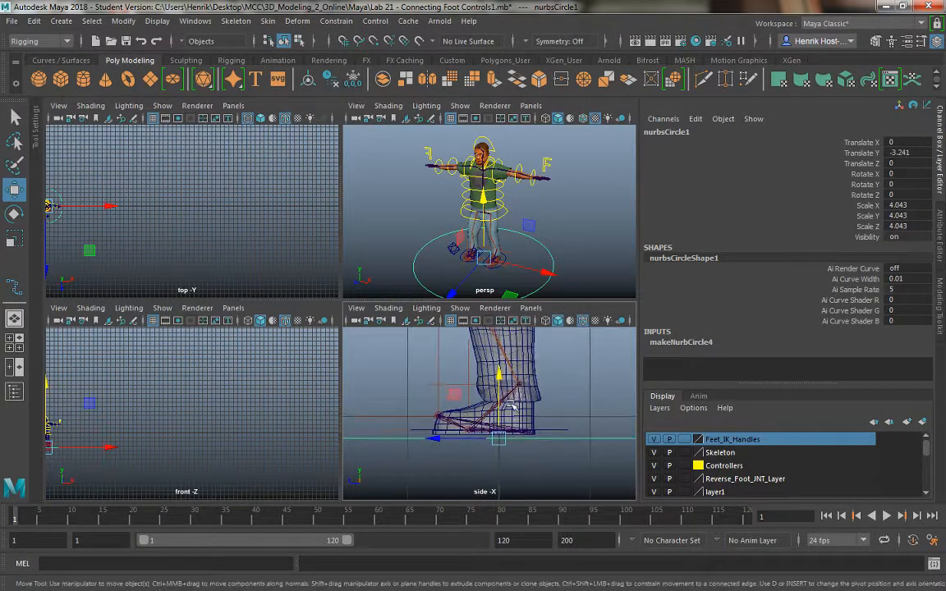
drag(498, 375, 500, 371)
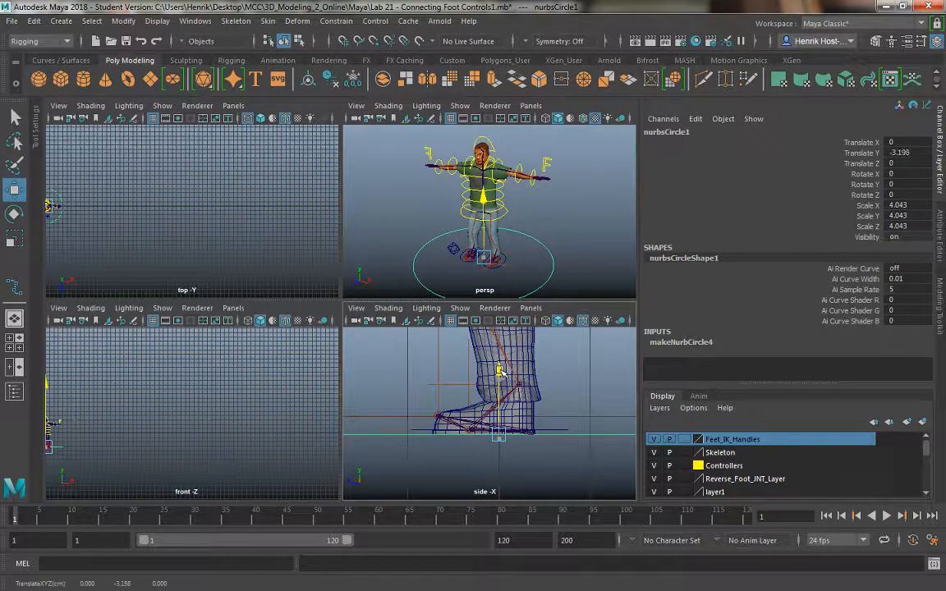
Enlarge the ground circle uniformly to a scale of about 4.69.
alt+drag(408, 255, 469, 270)
alt+middle_drag(528, 234, 532, 189)
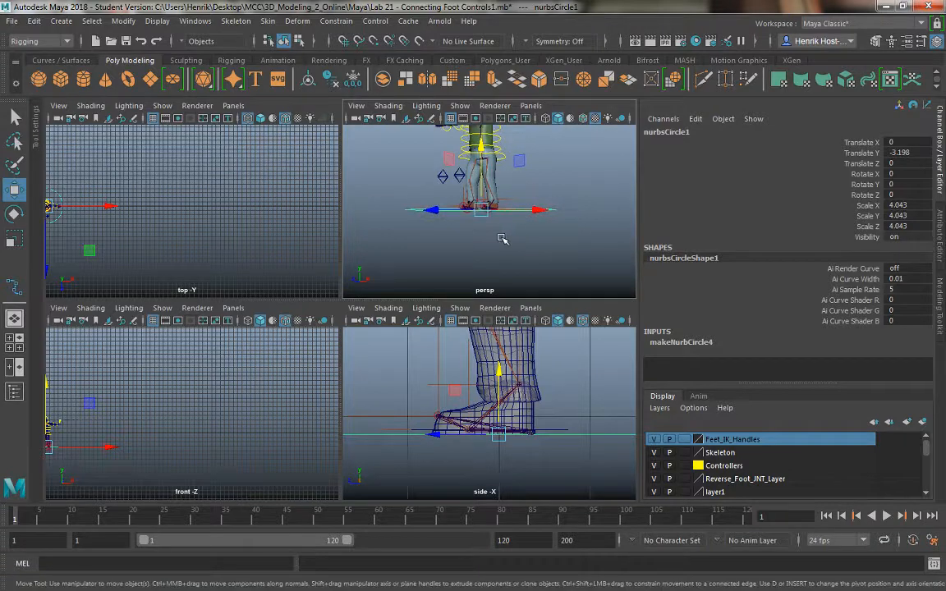
alt+drag(494, 256, 497, 265)
key(space)
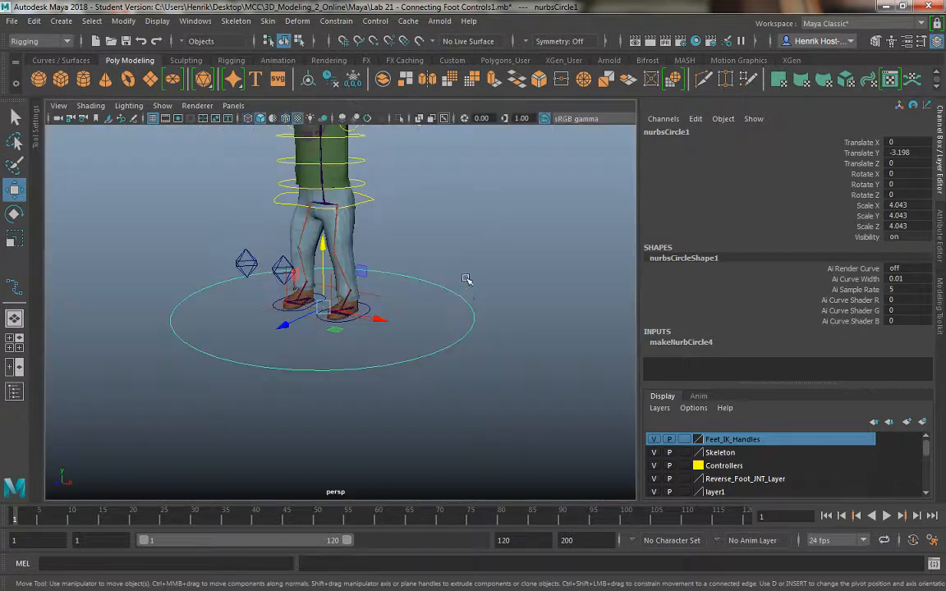
alt+right_drag(422, 275, 455, 332)
alt+drag(455, 332, 481, 352)
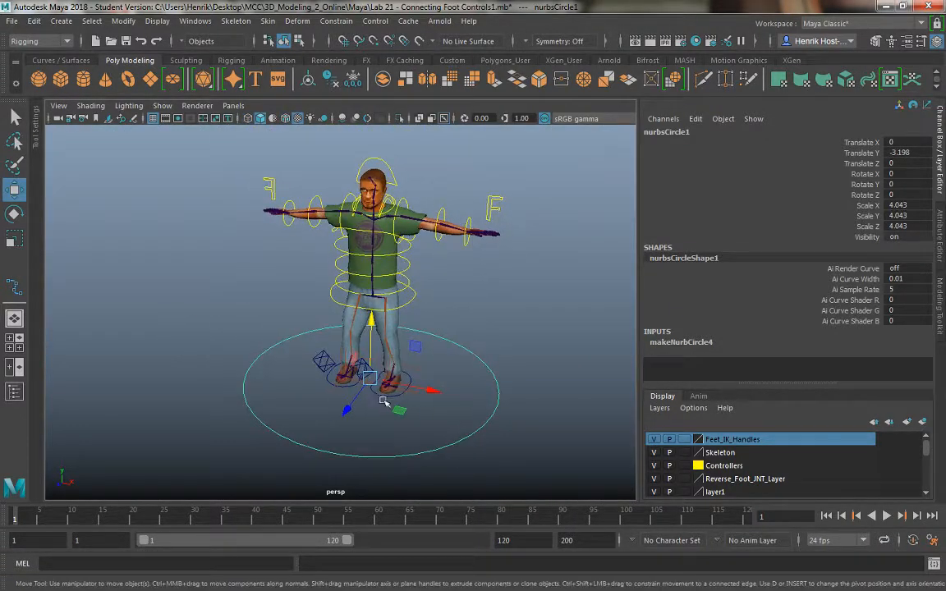
key(r)
drag(372, 380, 402, 395)
click(485, 321)
alt+drag(468, 344, 467, 372)
drag(471, 376, 554, 390)
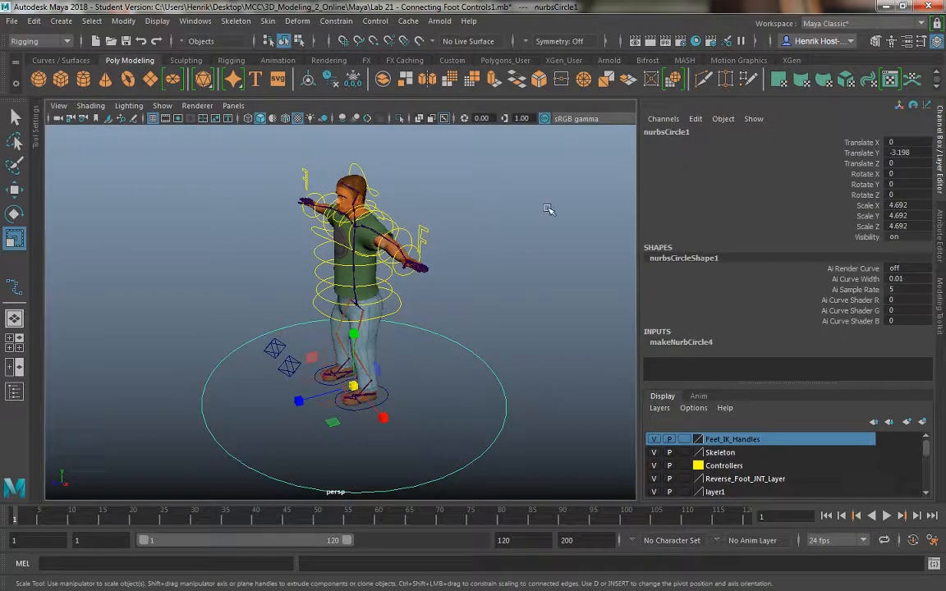
Freeze the ground circle's transformations and rename it Global_CTRL.
click(123, 20)
click(170, 81)
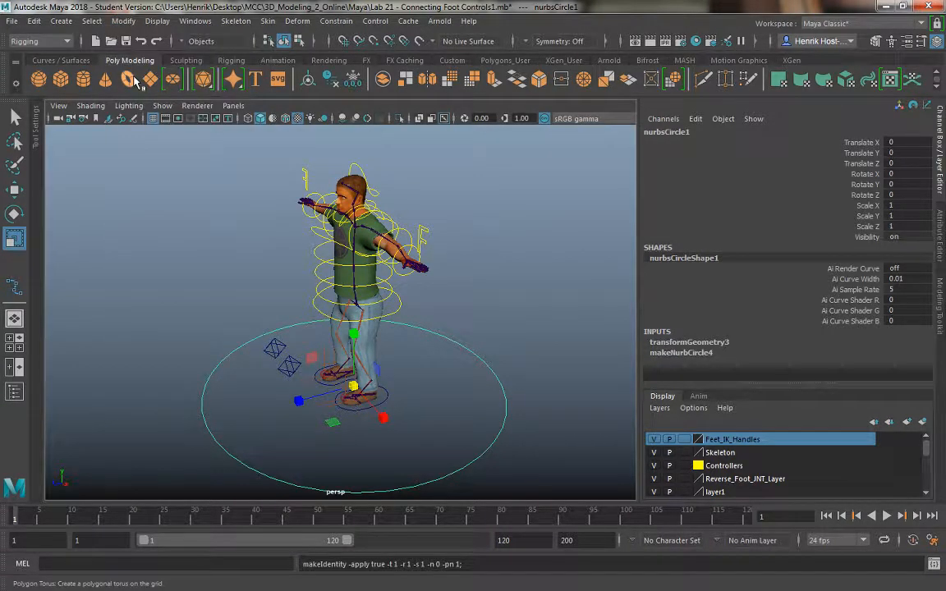
double_click(699, 132)
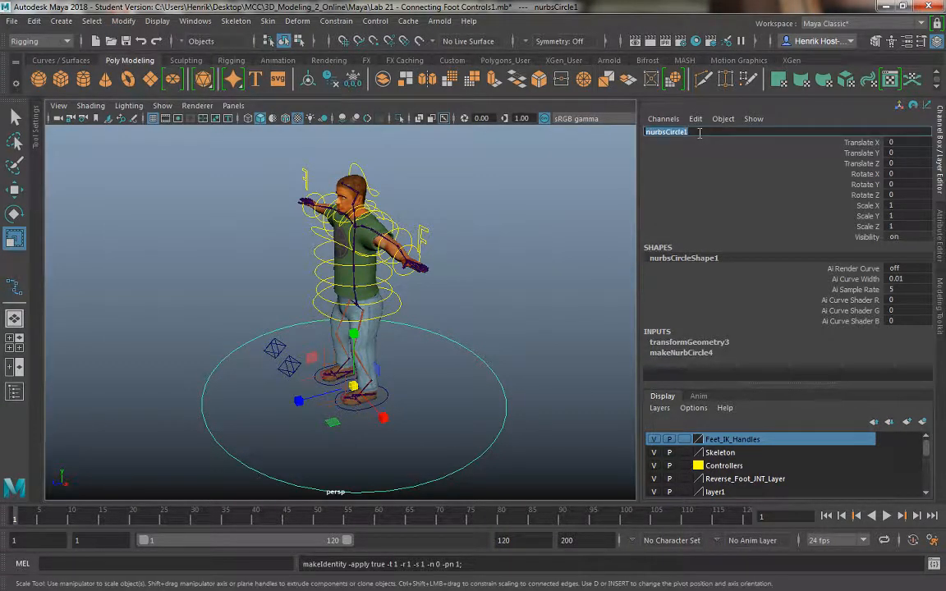
text(Global_CTRL)
key(Return)
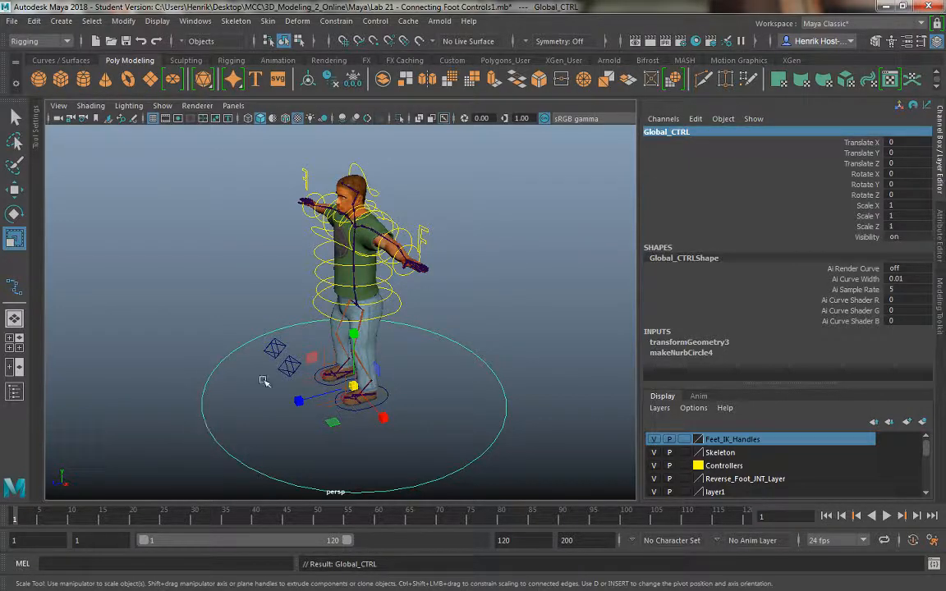
Parent the hip controller Root_CTRL under the ground circle Global_CTRL.
alt+drag(263, 382, 302, 352)
alt+right_drag(302, 352, 401, 426)
alt+drag(400, 427, 385, 411)
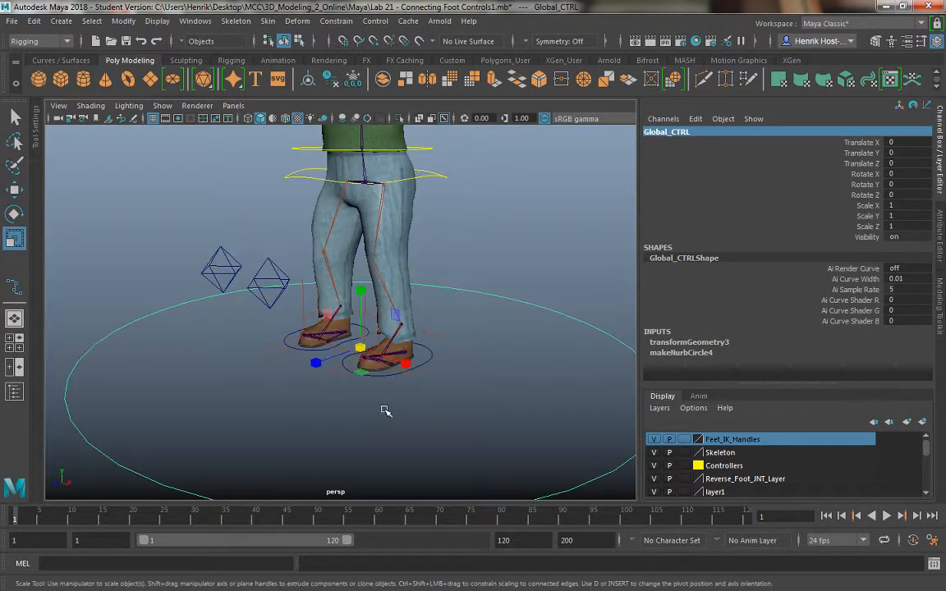
click(446, 175)
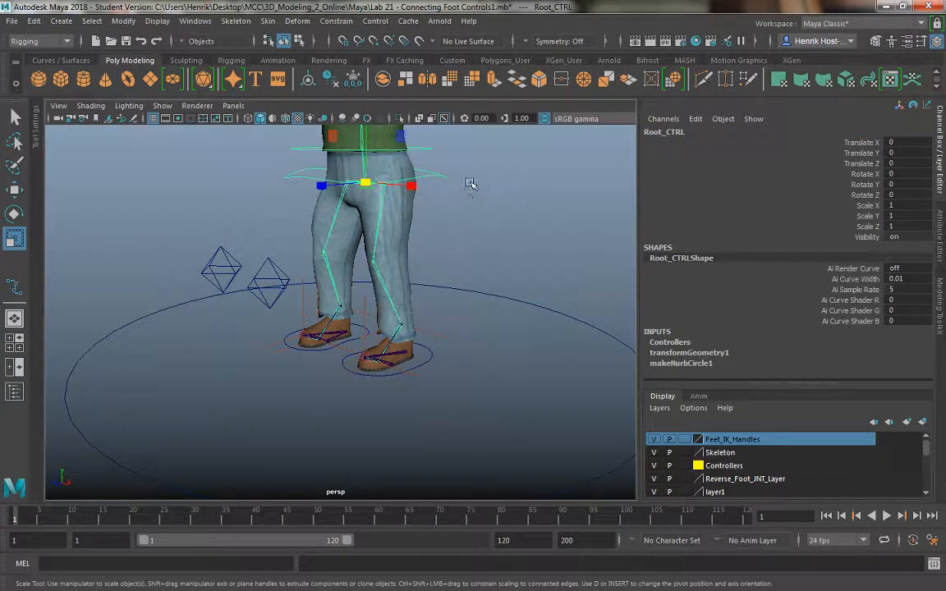
alt+drag(467, 192, 461, 190)
drag(506, 285, 509, 297)
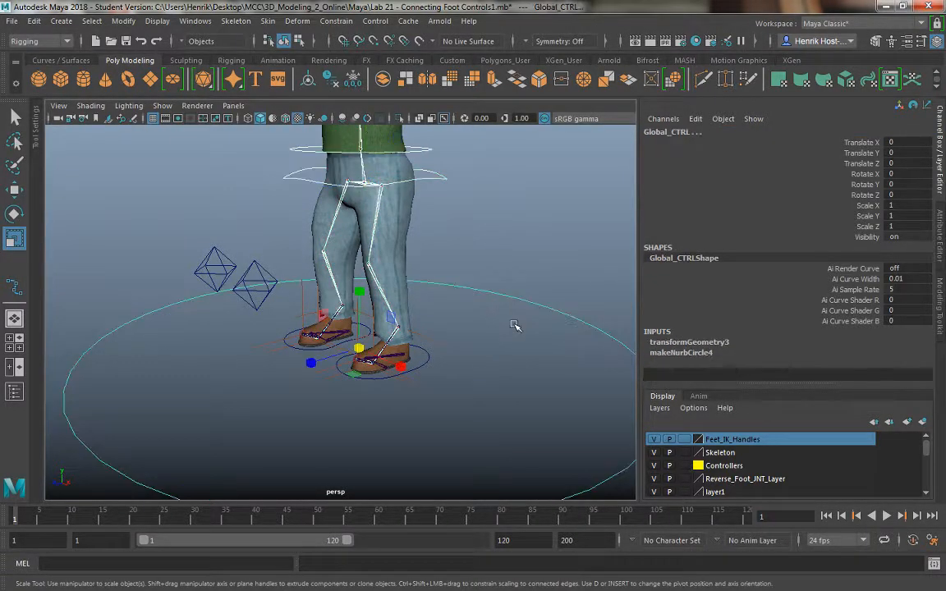
key(Down)
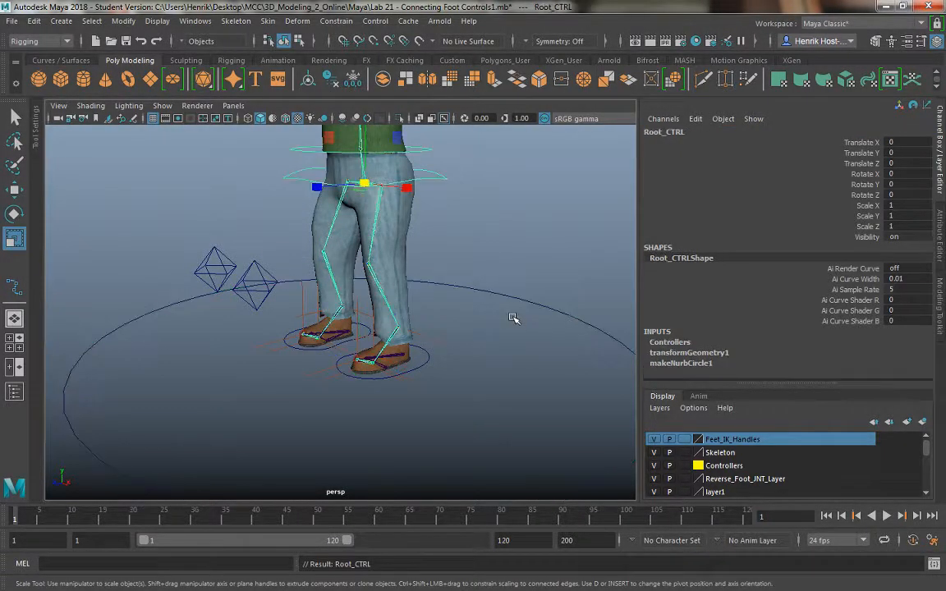
Parent the left foot controller L_Foot_CTRL under Global_CTRL and check the link by walking the hierarchy.
click(458, 382)
click(429, 360)
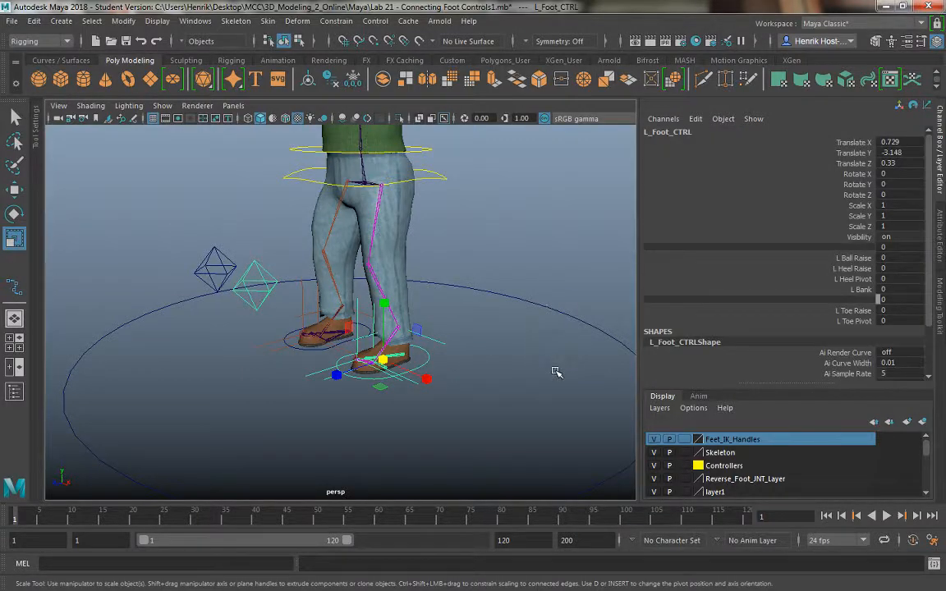
key(Up)
key(Down)
key(Up)
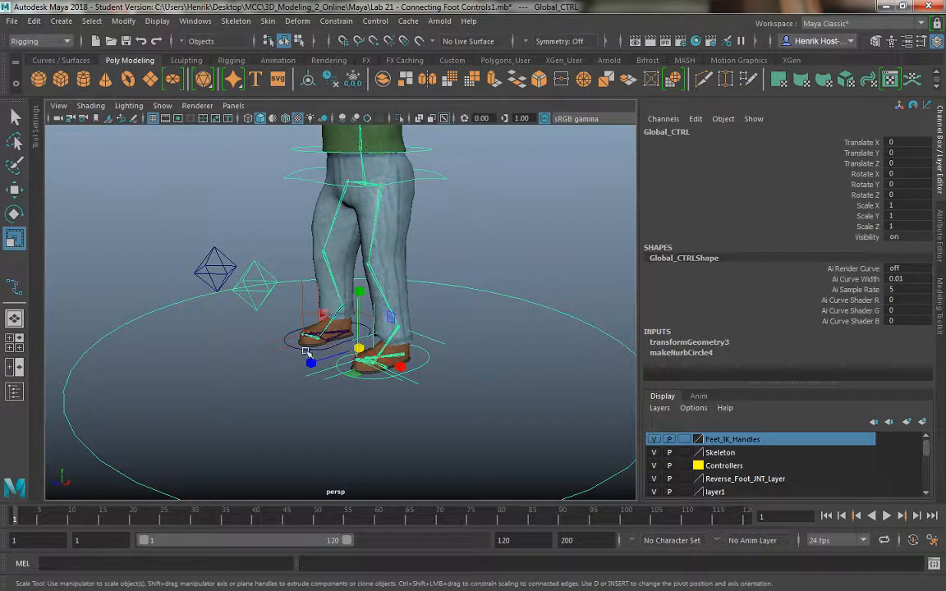
Parent the right foot controller R_Foot_CTRL under Global_CTRL and select the parent circle.
click(305, 352)
key(Up)
key(Down)
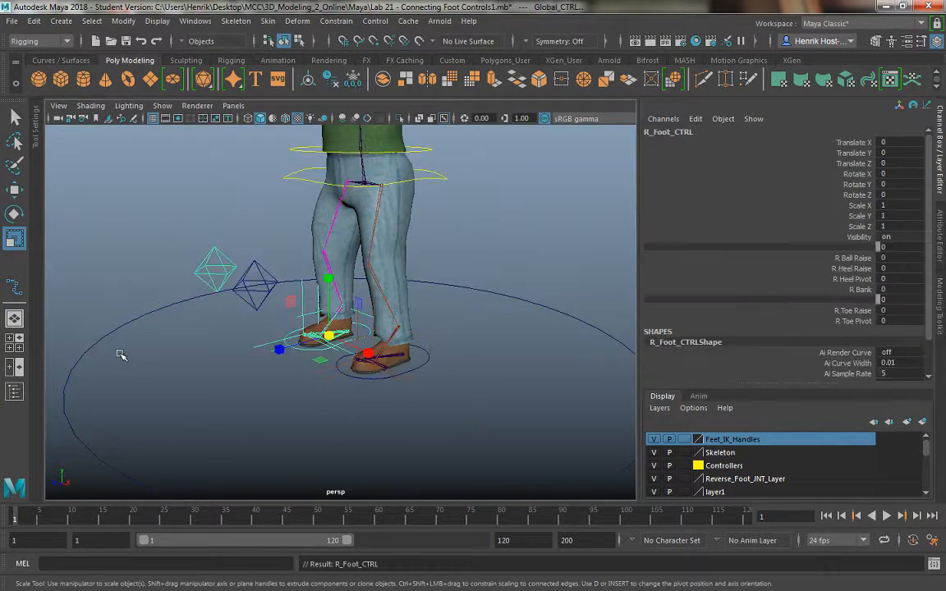
key(Up)
Examine the rig from several angles with Global_CTRL selected to check that every controller follows in its hierarchy.
alt+drag(133, 312, 427, 356)
scroll(257, 382, down, 3)
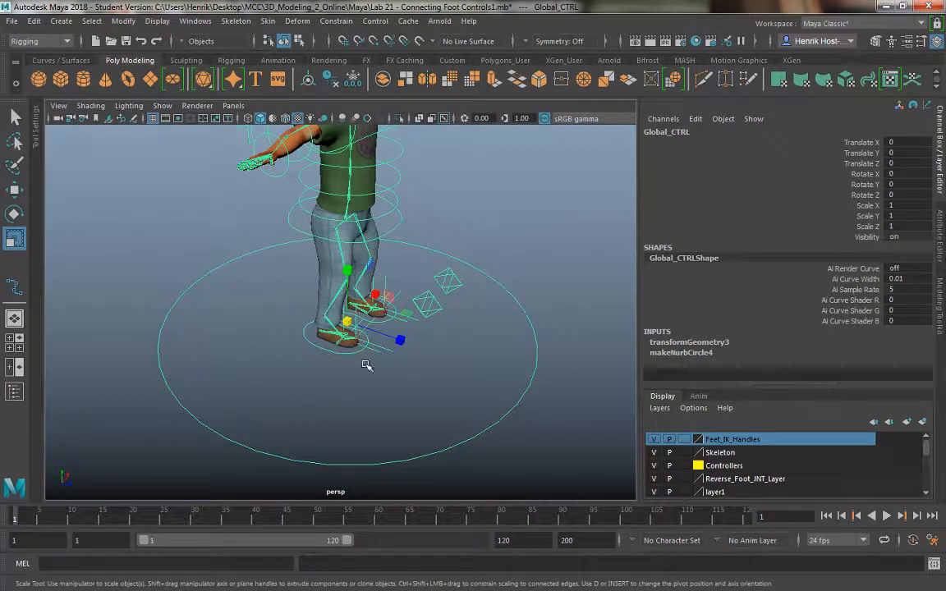
alt+drag(366, 365, 334, 382)
scroll(476, 440, down, 2)
alt+drag(422, 408, 328, 386)
alt+middle_drag(367, 362, 382, 417)
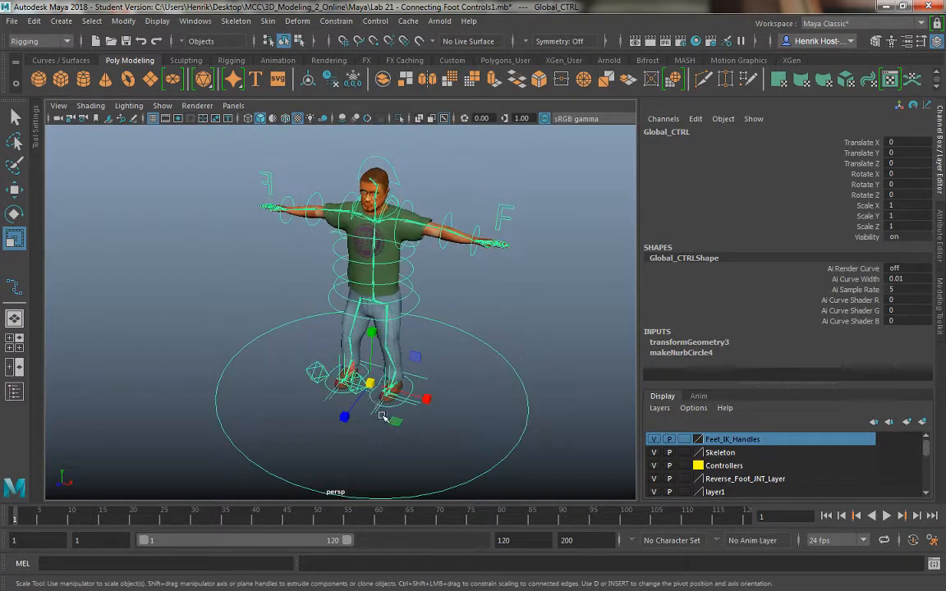
scroll(382, 417, down, 2)
alt+drag(306, 379, 266, 308)
scroll(366, 399, up, 5)
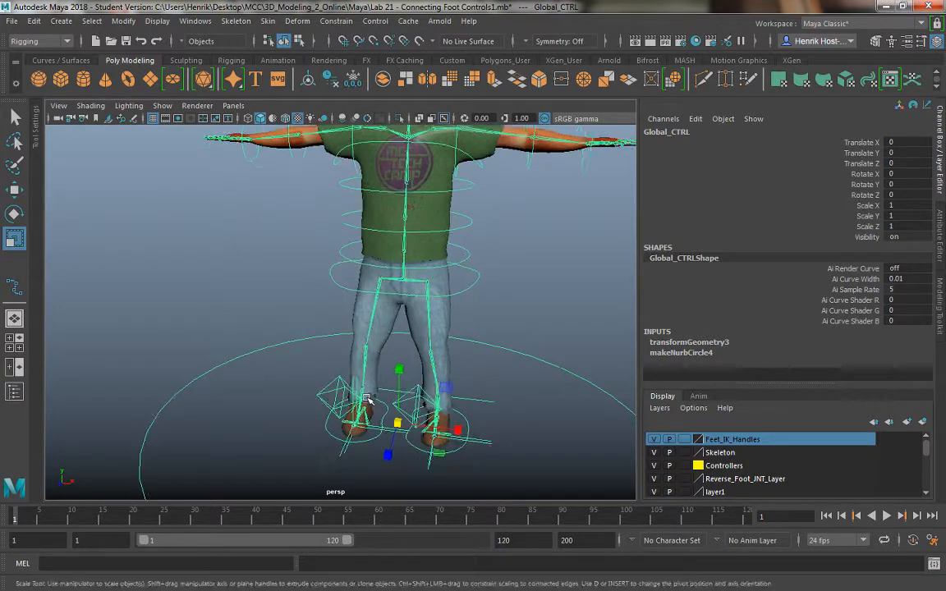
alt+drag(366, 400, 299, 413)
Try scaling the whole rig uniformly with Global_CTRL and undo the scaling.
scroll(328, 400, down, 2)
scroll(214, 342, down, 4)
scroll(251, 377, up, 2)
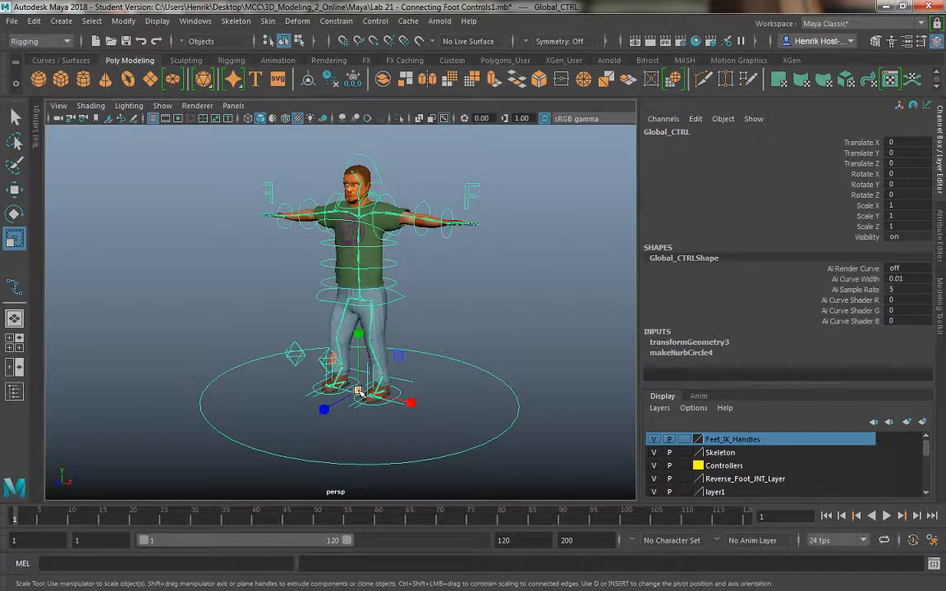
drag(359, 392, 444, 390)
key(ctrl+z)
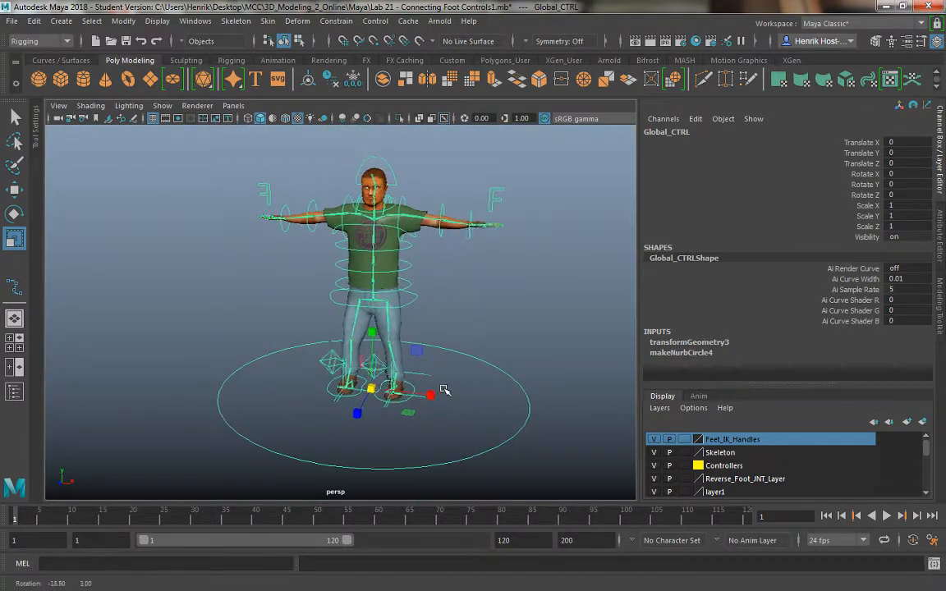
Add the Global_CTRL circle to the Controllers display layer.
scroll(246, 373, up, 6)
click(253, 372)
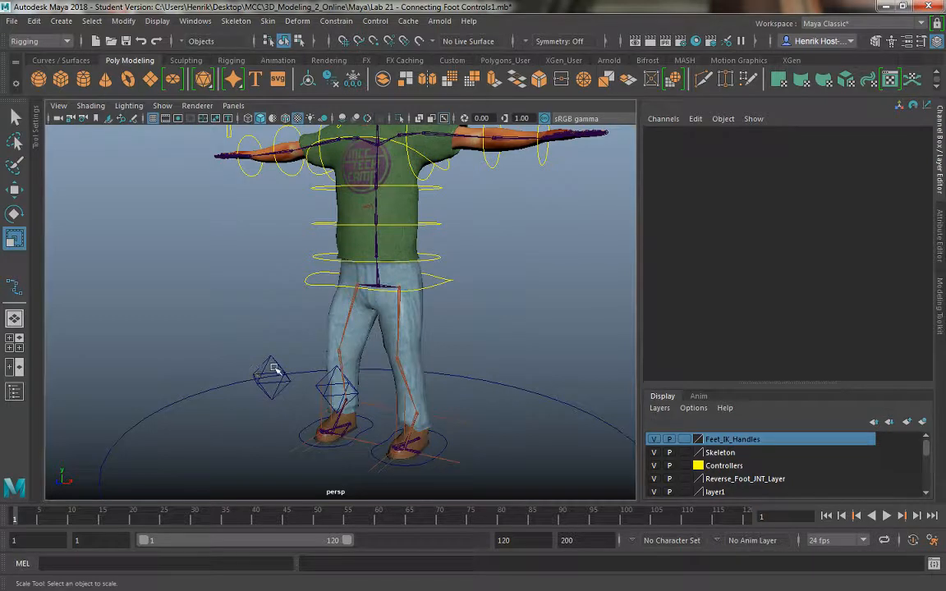
click(535, 399)
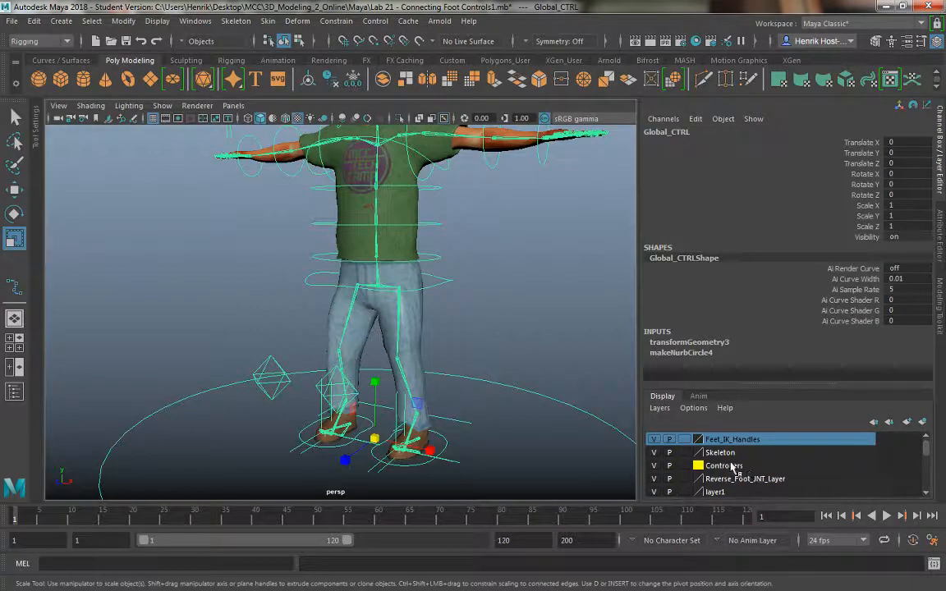
click(733, 467)
right_click(733, 466)
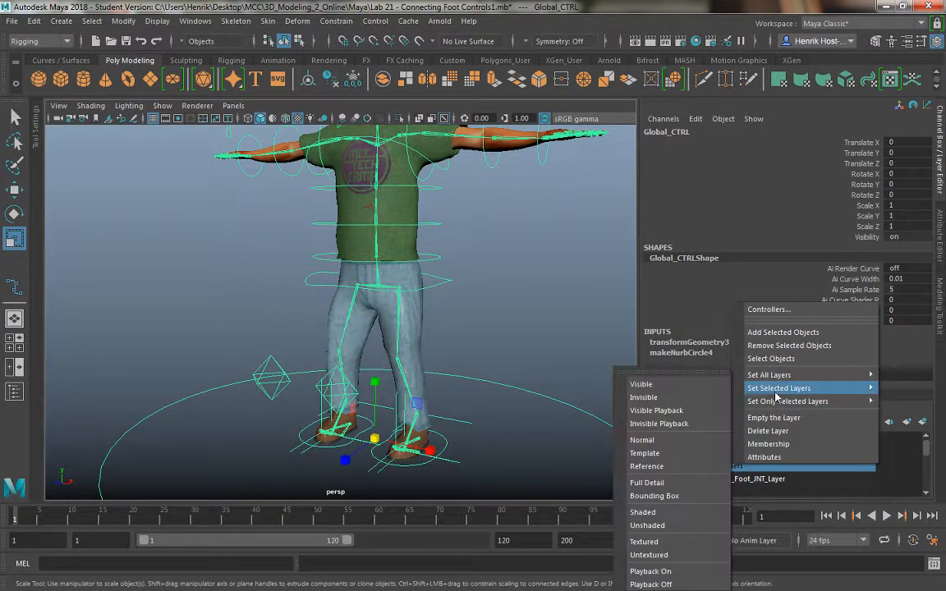
click(786, 344)
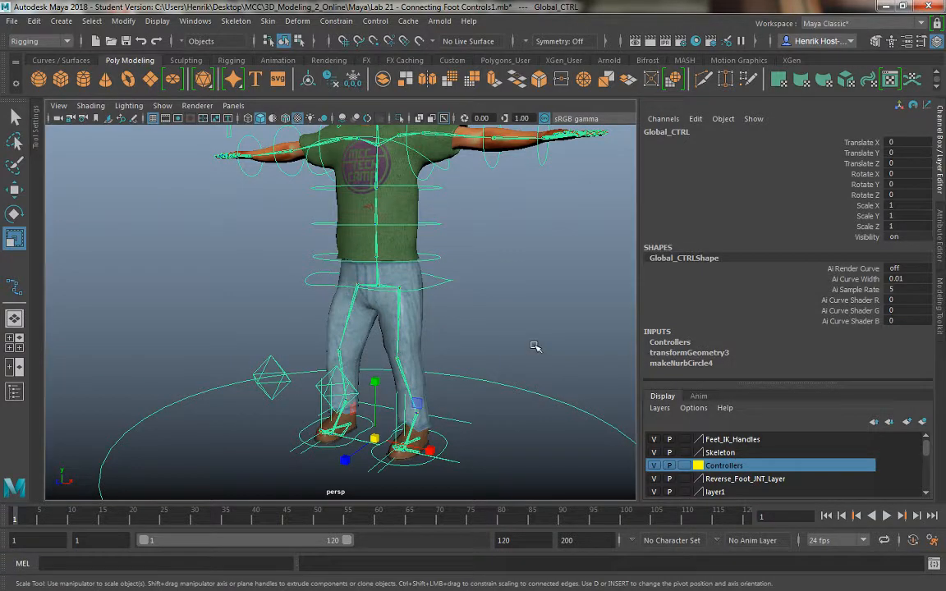
Clear the selection and examine the whole rig with its global circle from several angles.
click(517, 409)
scroll(517, 409, down, 5)
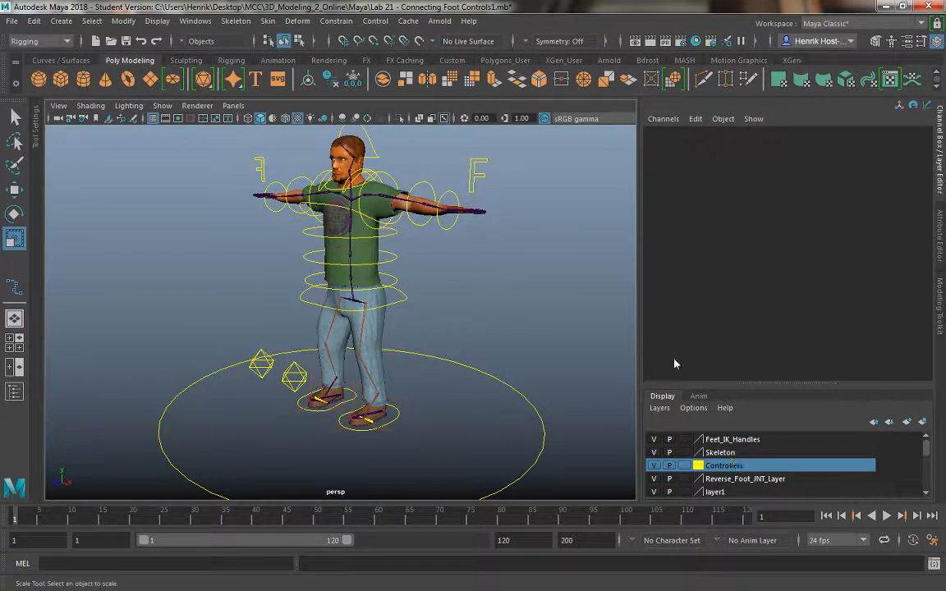
drag(496, 328, 507, 406)
click(485, 338)
alt+drag(450, 339, 422, 347)
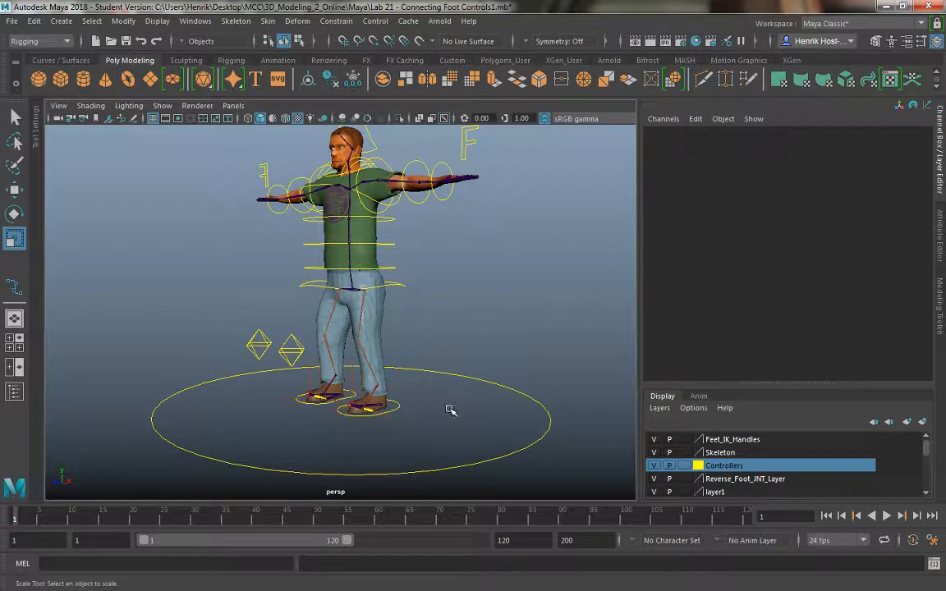
alt+drag(450, 410, 397, 338)
alt+drag(444, 375, 451, 410)
Lock and hide the Scale X, Y and Z channels of the left foot controller L_Foot_CTRL.
alt+middle_drag(452, 409, 438, 283)
alt+right_drag(438, 283, 492, 441)
alt+drag(491, 440, 416, 386)
click(363, 362)
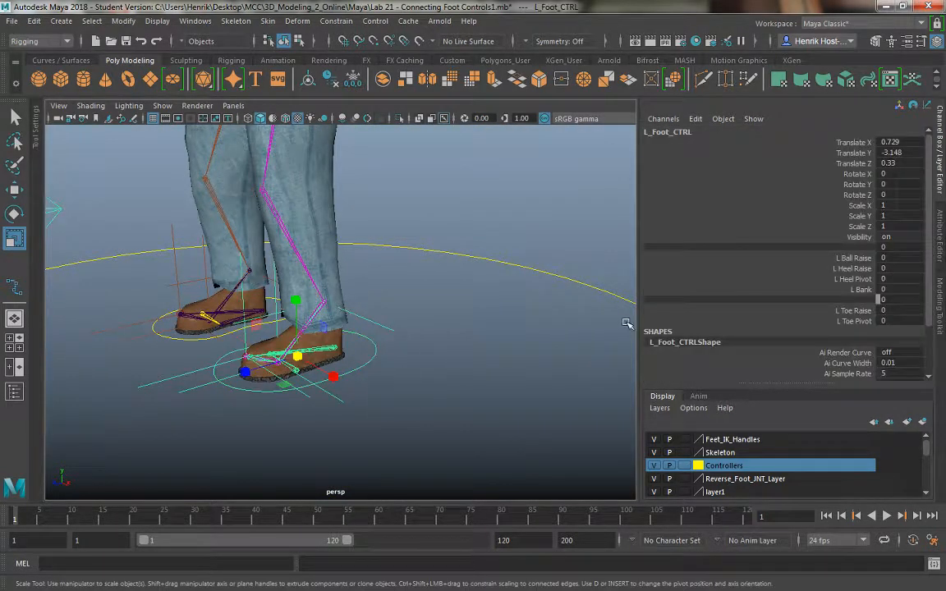
drag(854, 226, 854, 207)
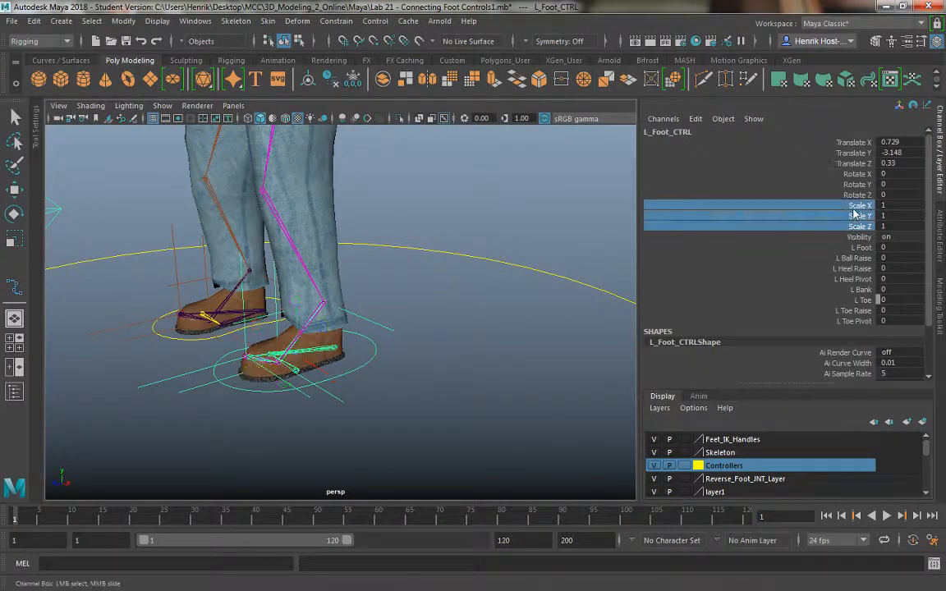
right_click(854, 214)
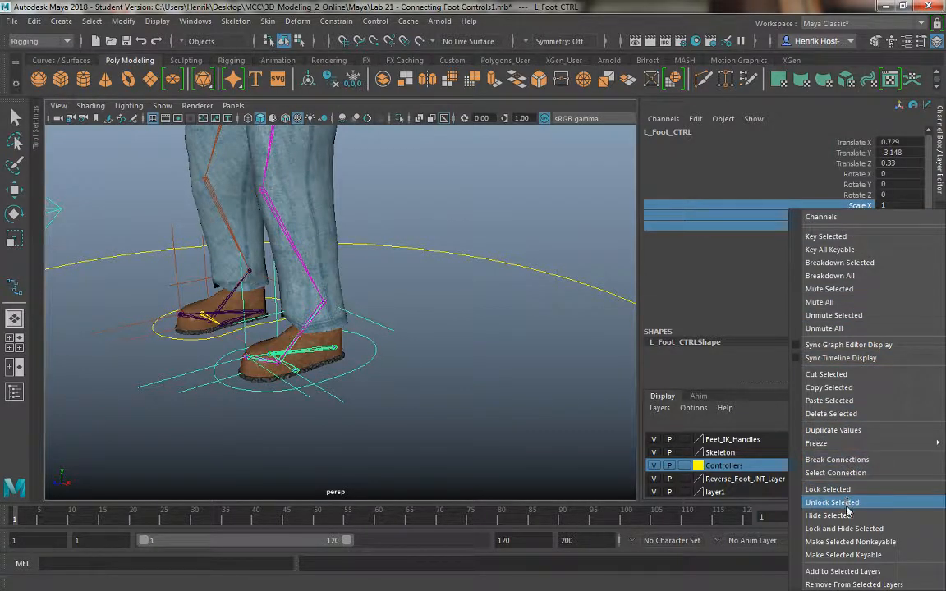
click(845, 528)
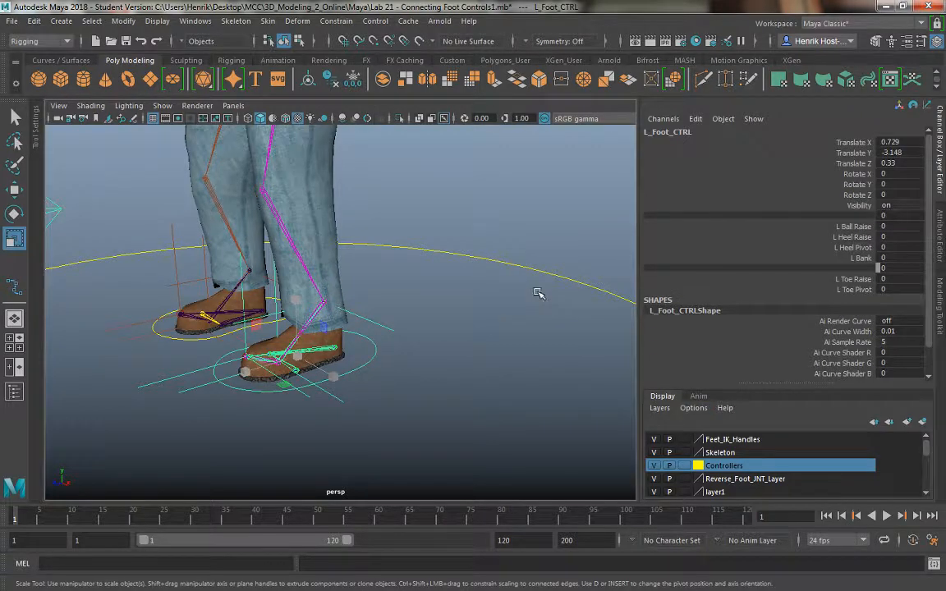
Try to lock the Visibility channel of L_Foot_CTRL and clear the selection.
click(846, 206)
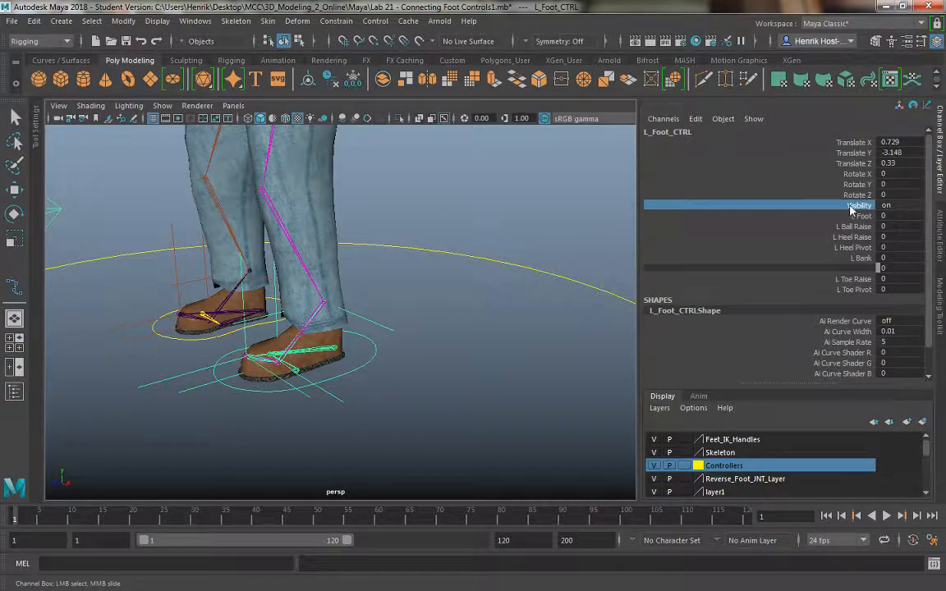
right_click(850, 210)
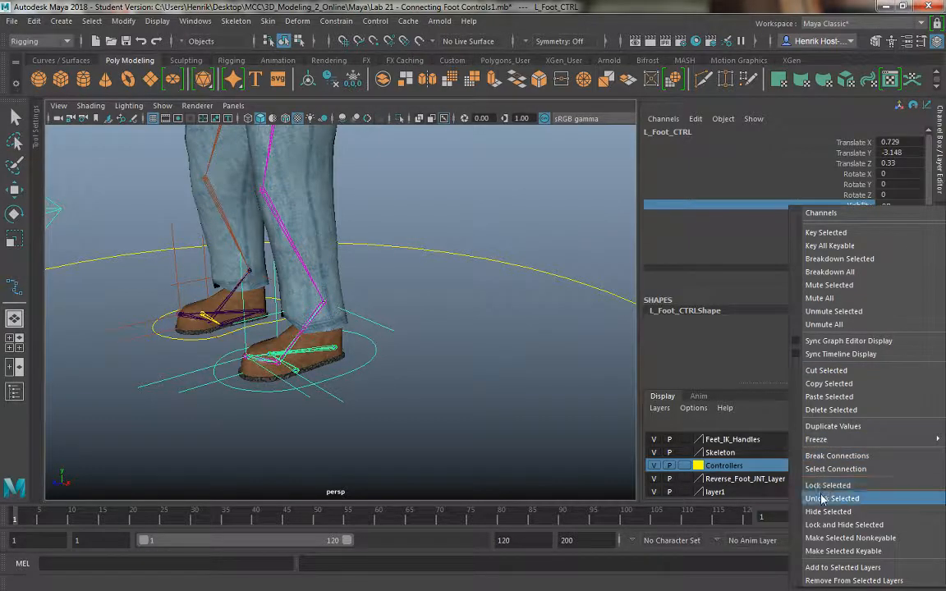
click(422, 290)
key(r)
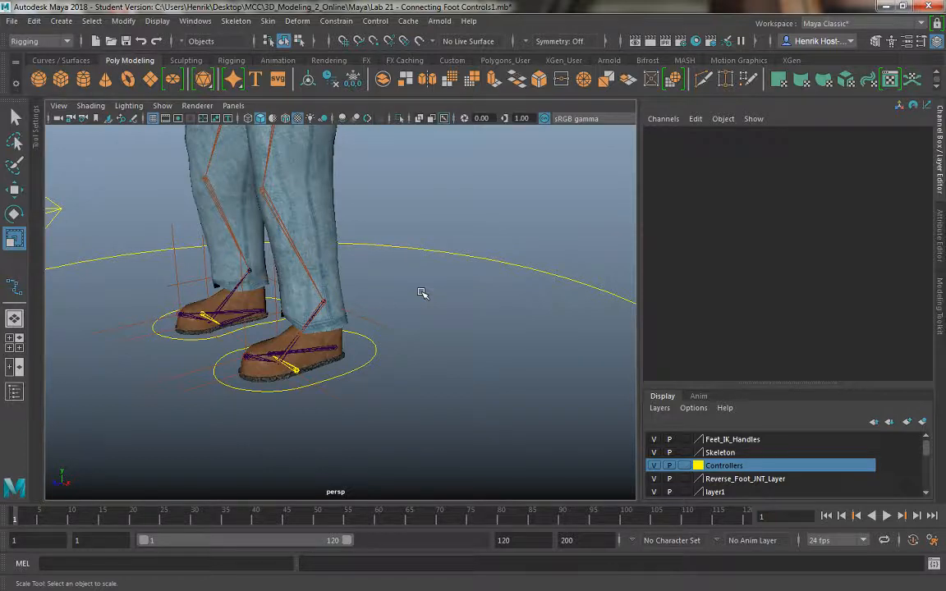
Lock and hide the Scale X, Y and Z channels of the right foot controller R_Foot_CTRL.
click(198, 336)
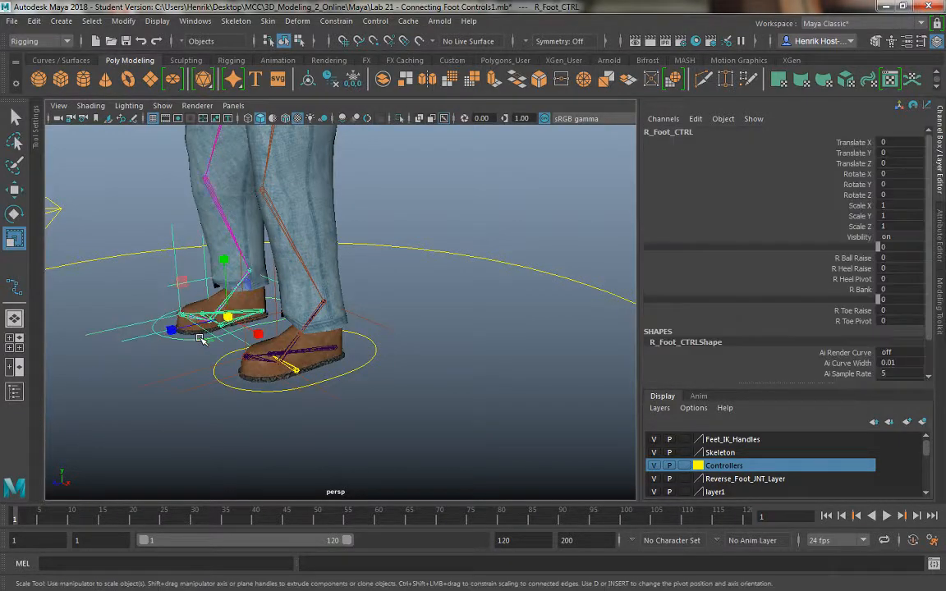
drag(859, 205, 859, 227)
right_click(861, 226)
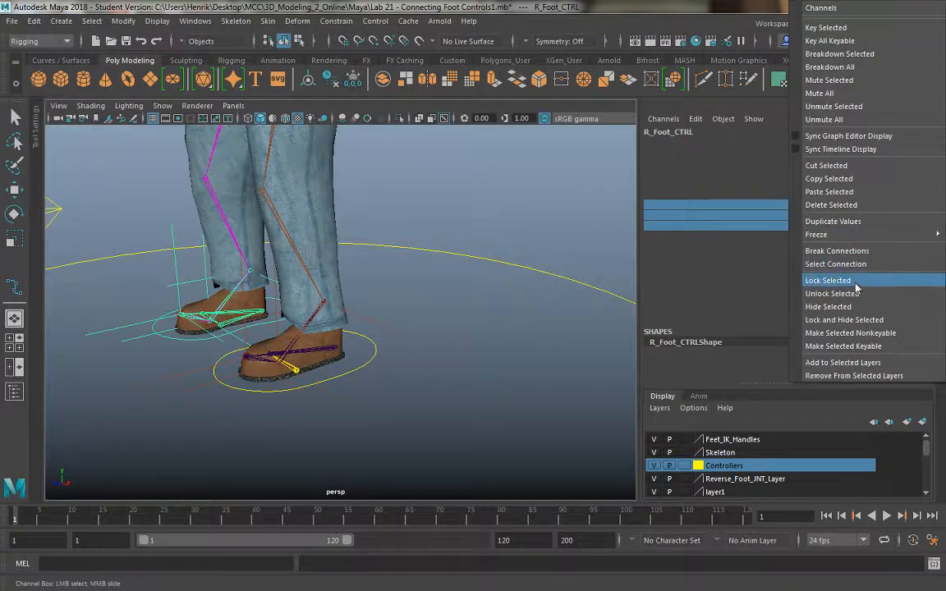
click(862, 320)
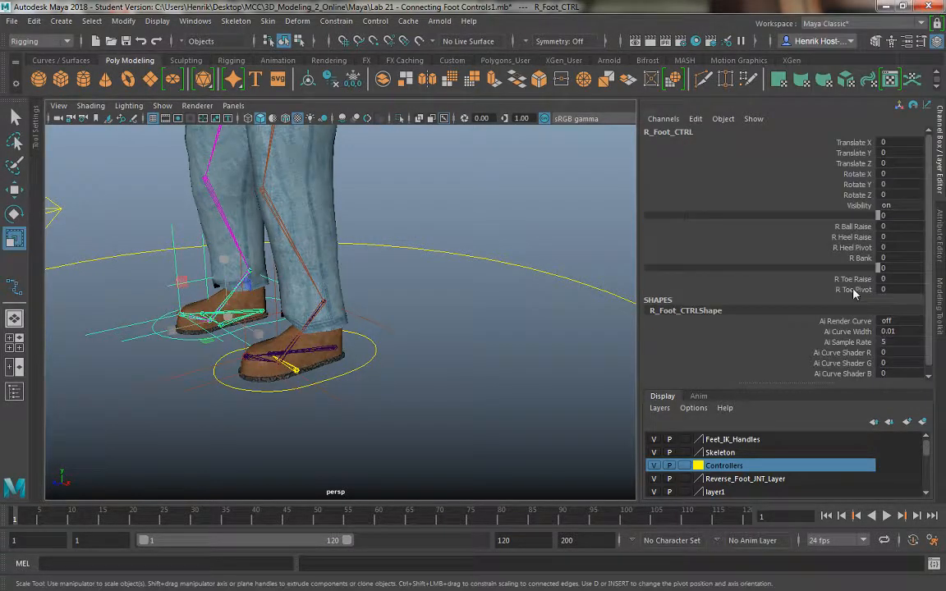
Lock the Visibility channel of R_Foot_CTRL without hiding it, and deselect the controller.
click(859, 206)
right_click(859, 205)
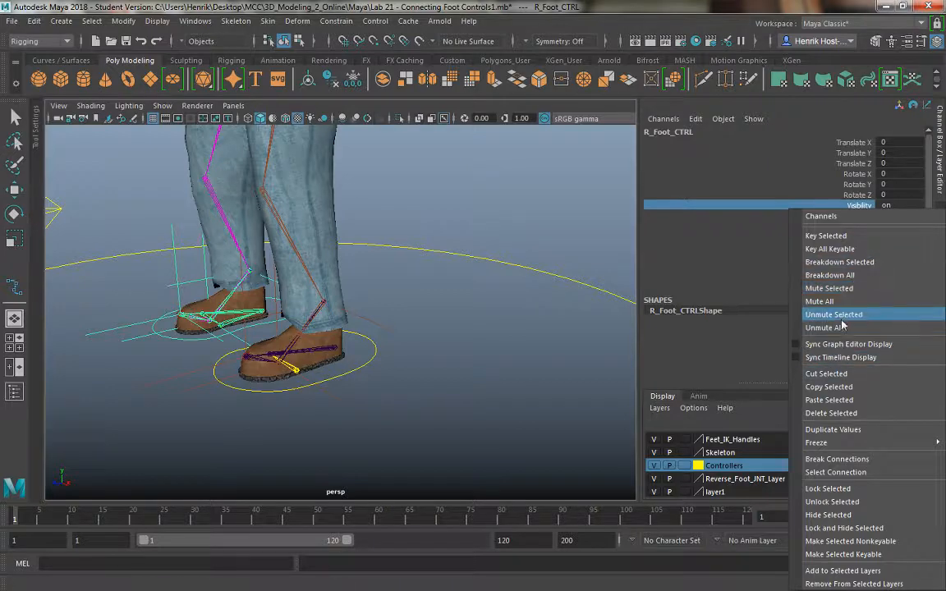
click(813, 489)
key(r)
click(490, 402)
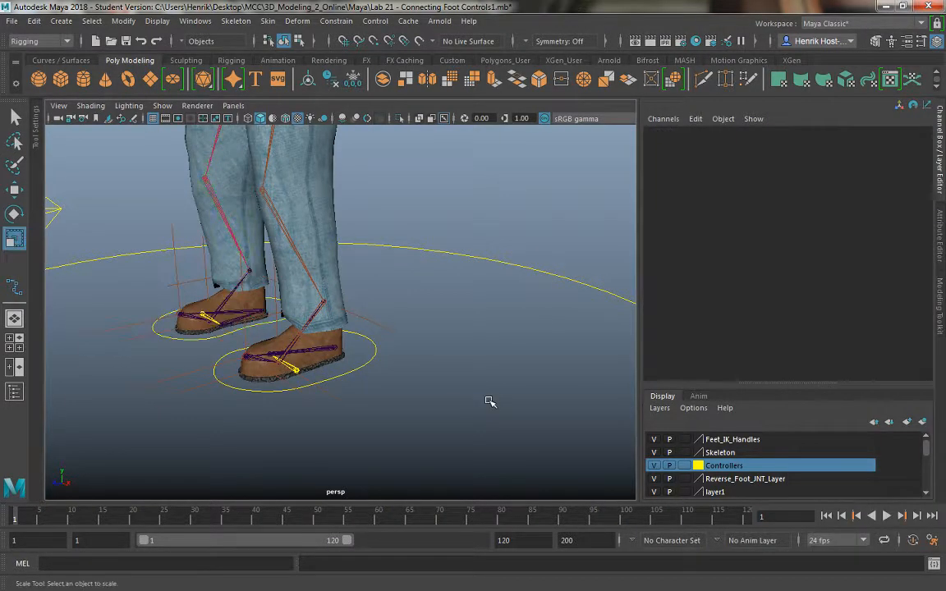
Lock the Visibility channel of the left foot controller L_Foot_CTRL, reselect the controller to check the lock, and deselect it.
click(355, 377)
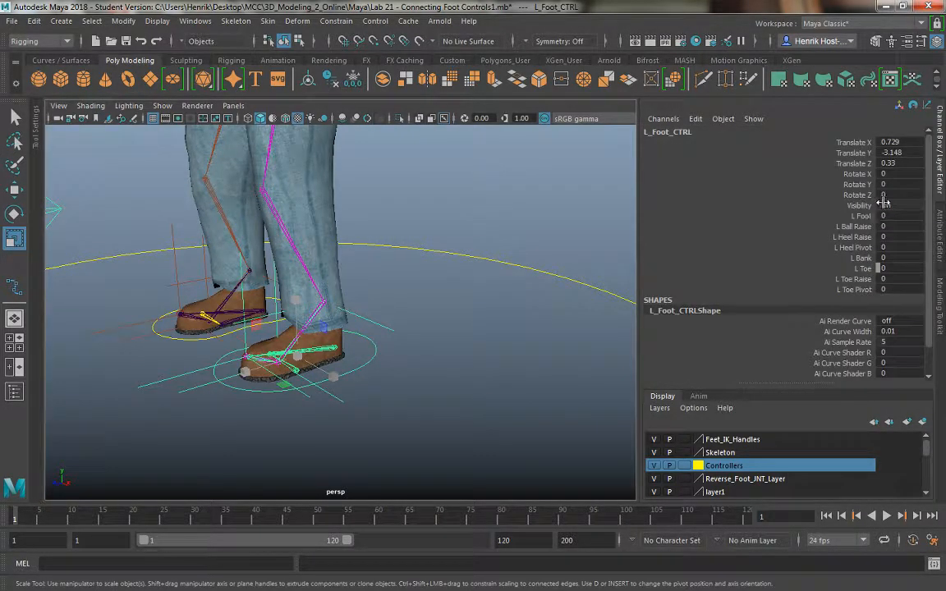
click(858, 205)
right_click(854, 206)
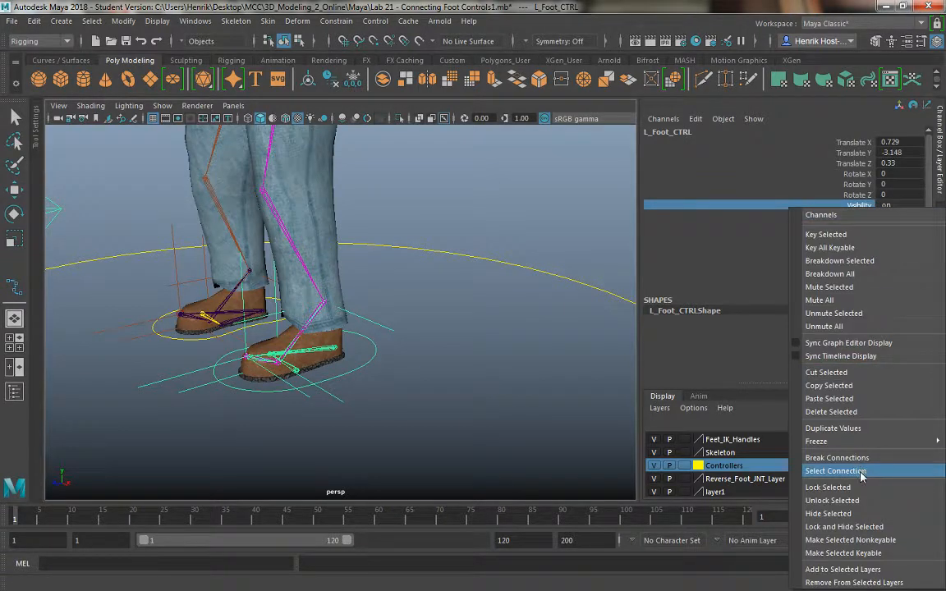
click(799, 454)
click(517, 328)
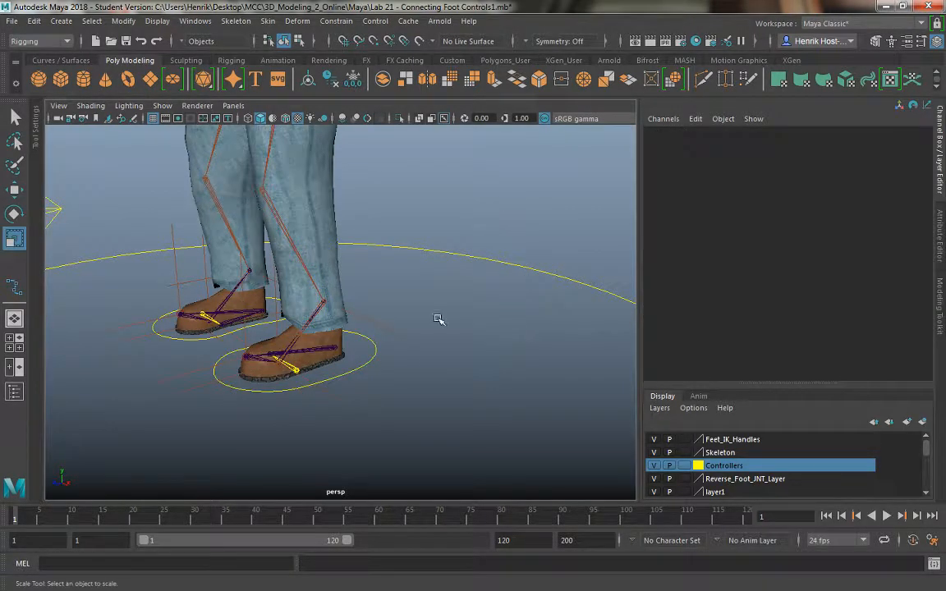
click(357, 368)
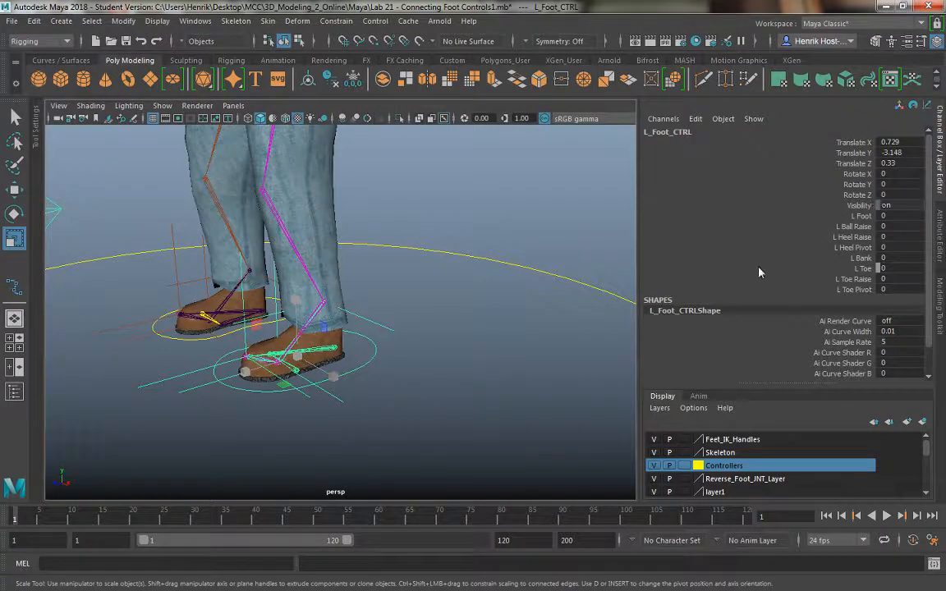
click(435, 238)
Try rotating the left knee controller L_Knee_CTRL and undo the rotation.
alt+drag(400, 333, 450, 327)
alt+right_drag(450, 327, 390, 272)
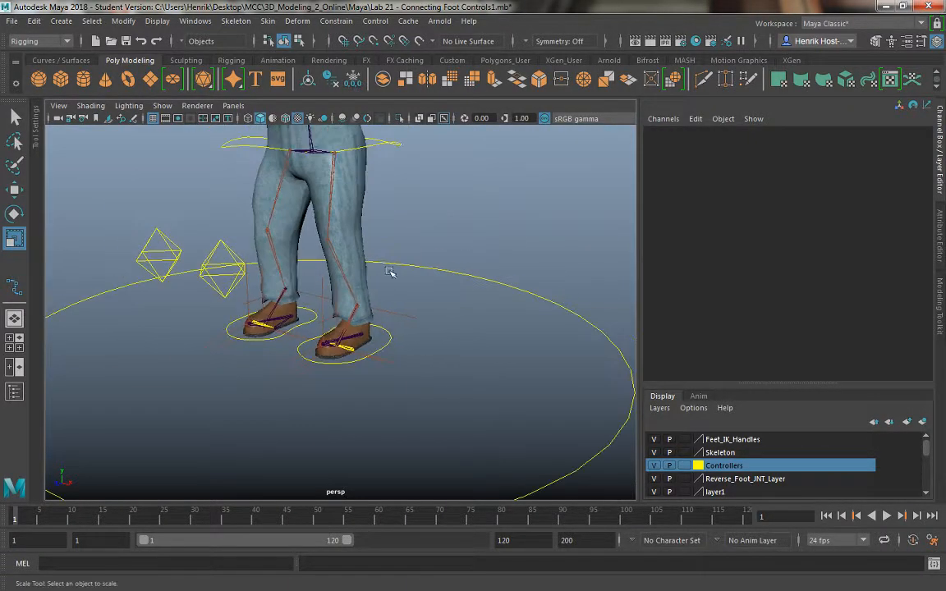
click(223, 249)
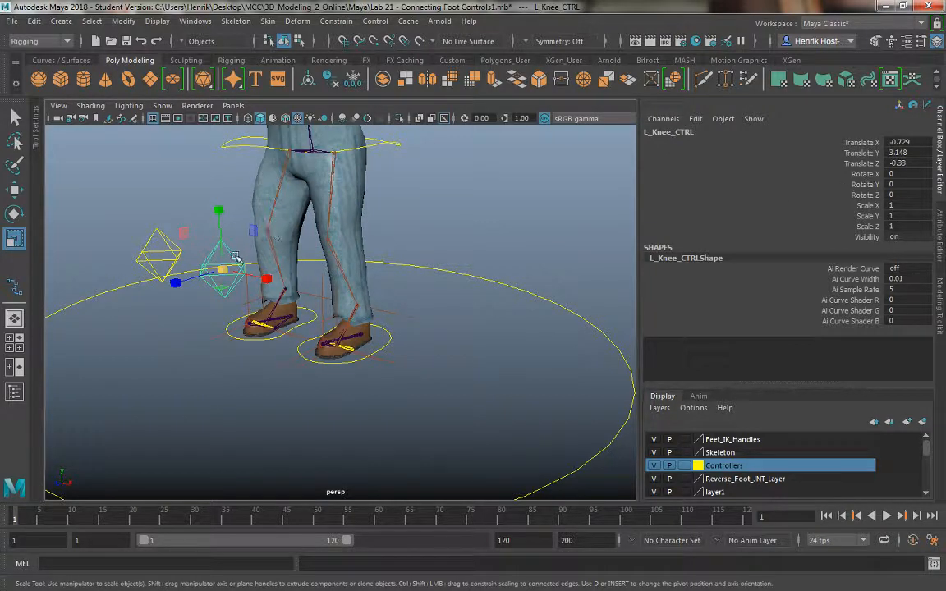
key(e)
drag(244, 250, 253, 236)
key(ctrl+z)
key(ctrl+z)
key(ctrl+z)
key(ctrl+z)
key(ctrl+z)
key(ctrl+z)
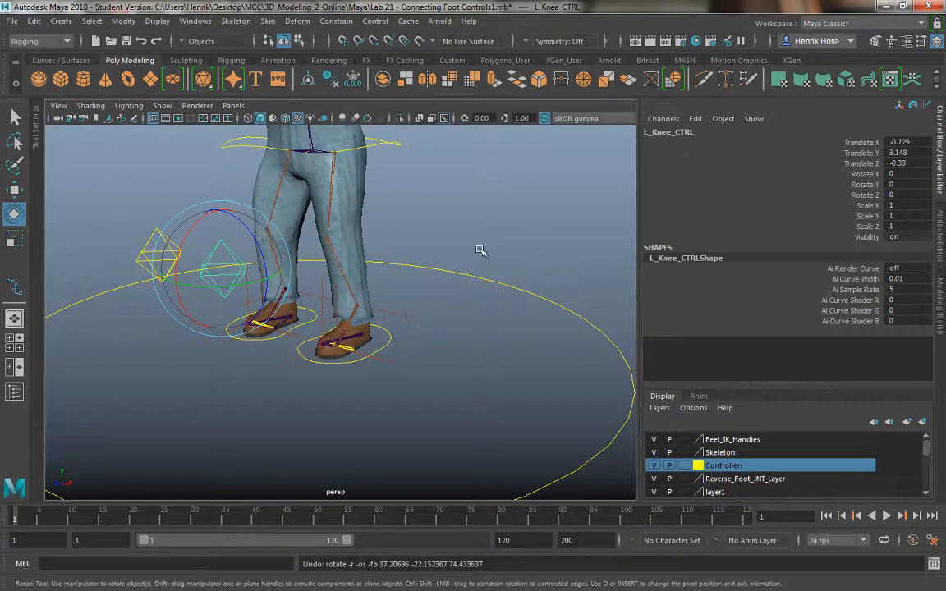
Lock and hide all Rotate and Scale channels of the left knee controller L_Knee_CTRL.
alt+drag(534, 227, 562, 227)
drag(856, 174, 857, 227)
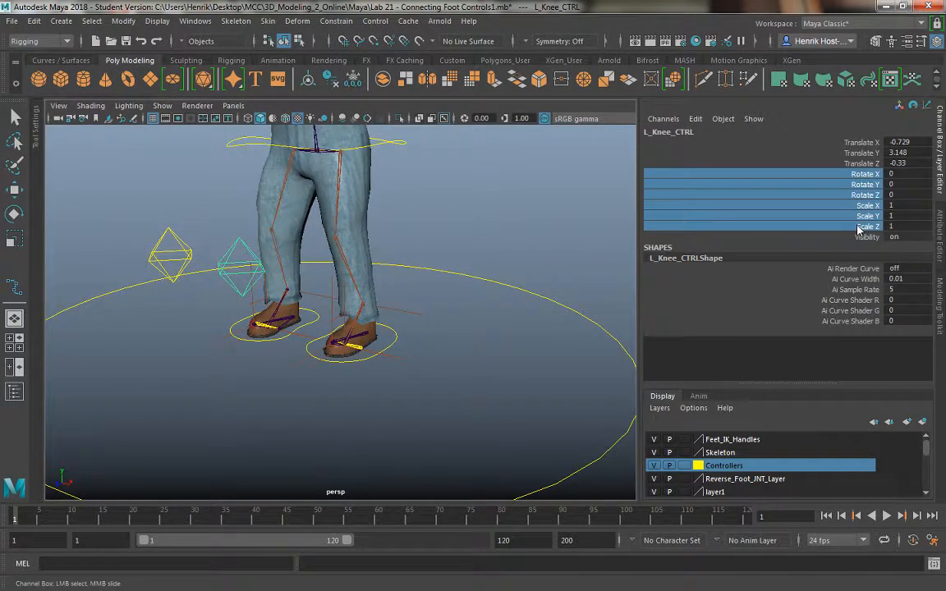
right_click(857, 227)
click(852, 320)
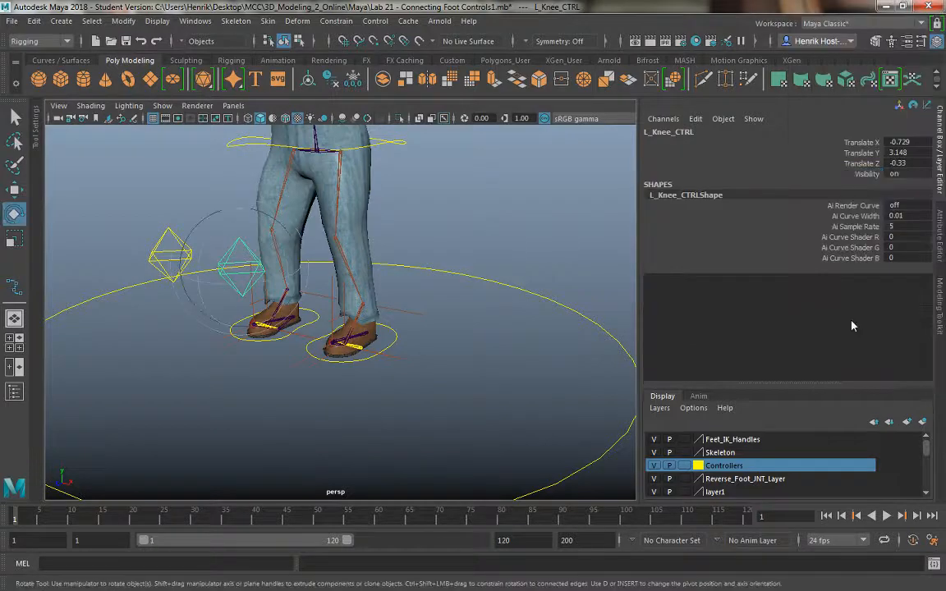
Lock the Visibility channel of L_Knee_CTRL without hiding it.
click(869, 175)
right_click(869, 175)
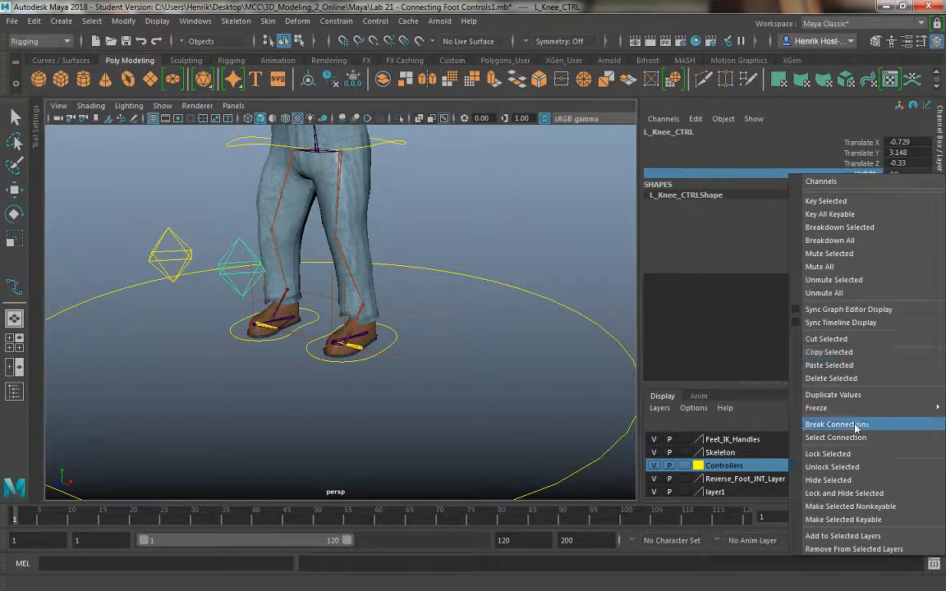
click(853, 460)
Lock and hide all Rotate and Scale channels of the right knee controller R_Knee_CTRL.
click(187, 253)
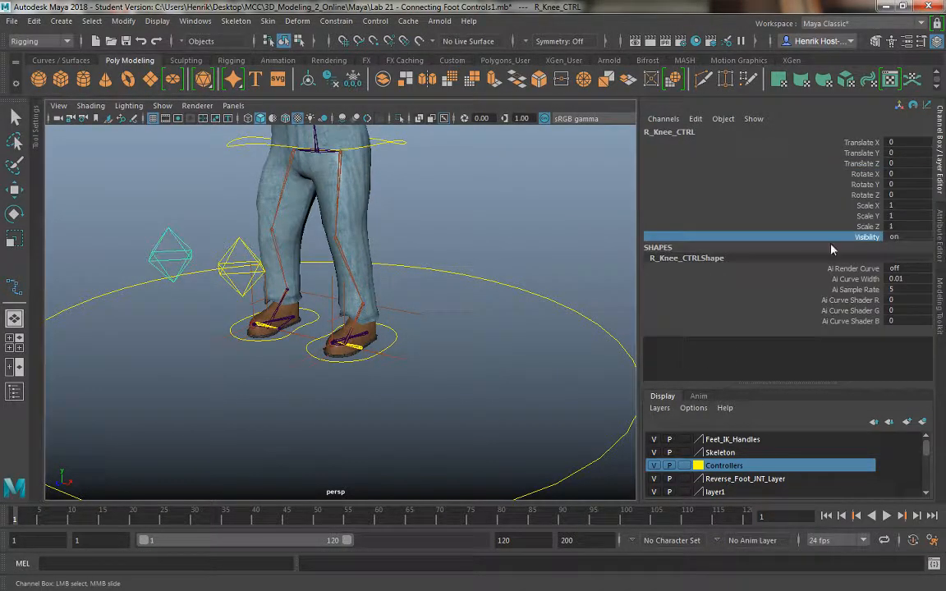
click(864, 174)
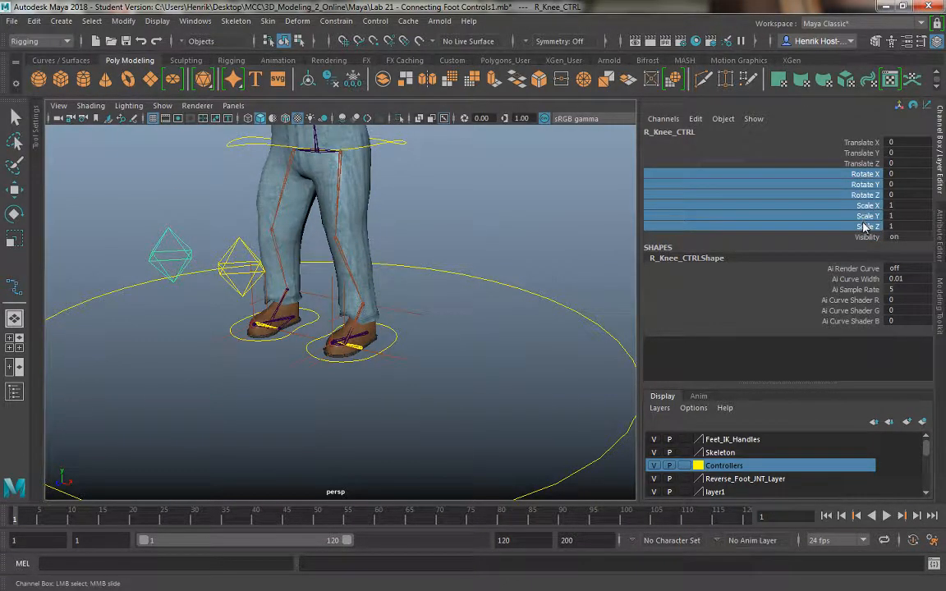
right_click(864, 228)
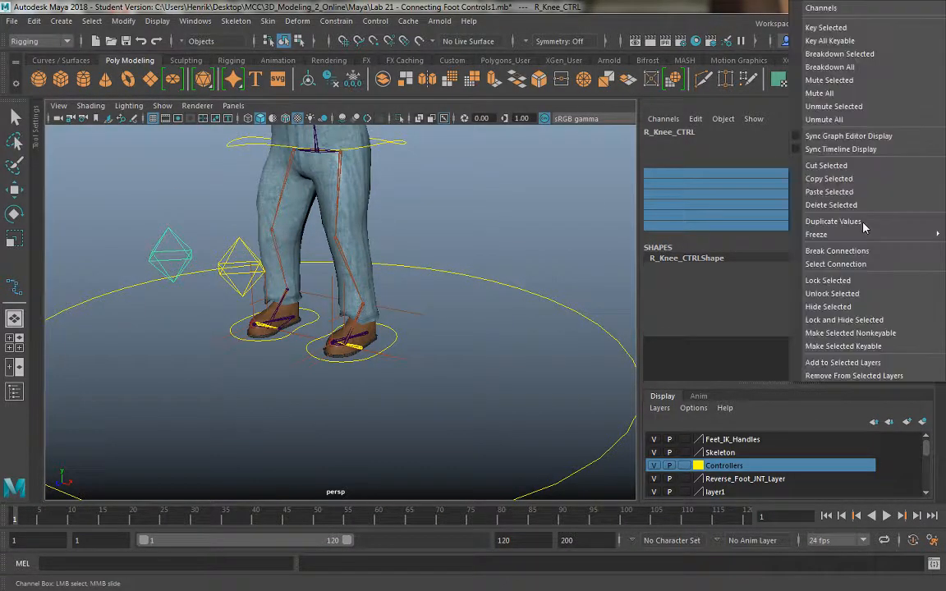
click(854, 320)
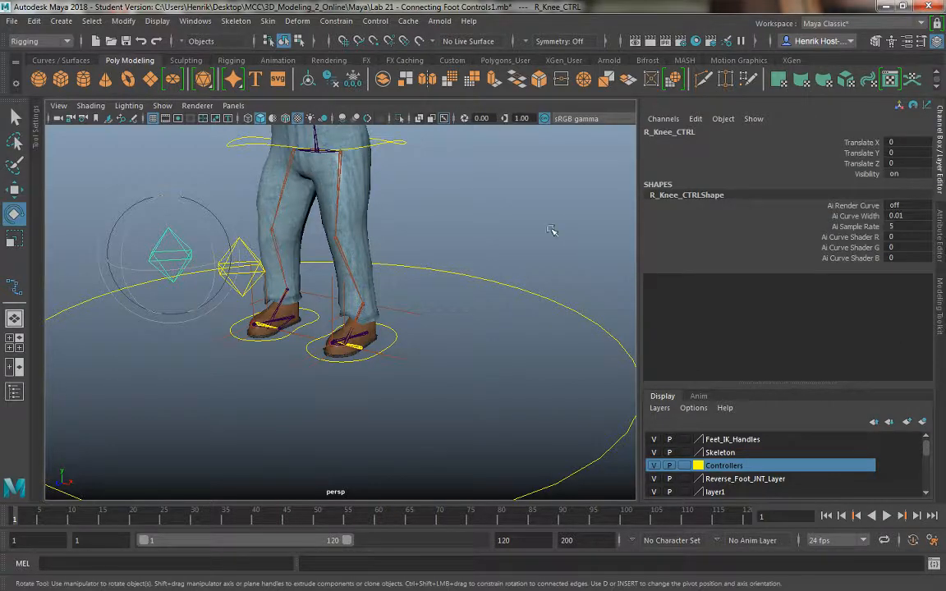
Try to freeze the transformations of the left knee controller L_Knee_CTRL.
click(243, 247)
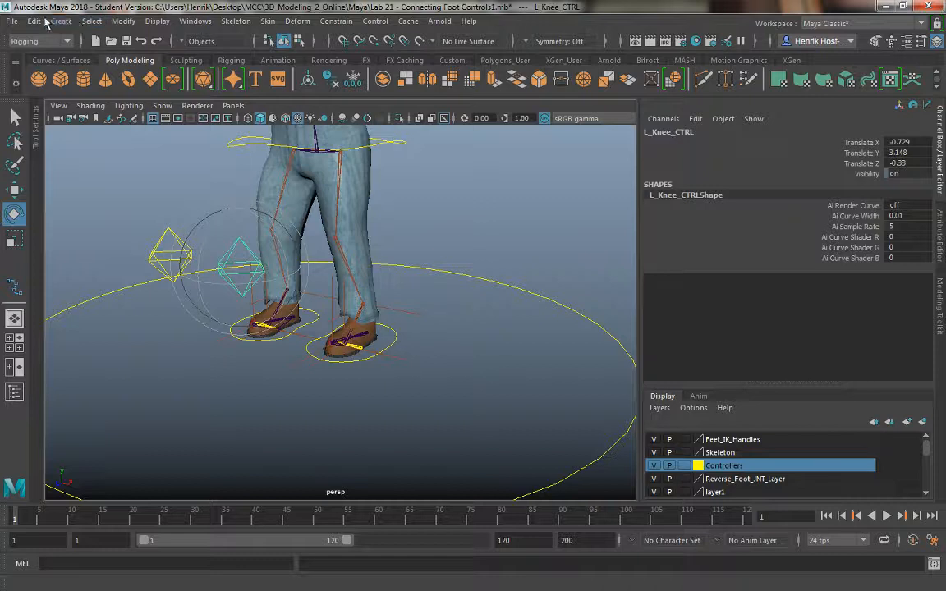
click(117, 22)
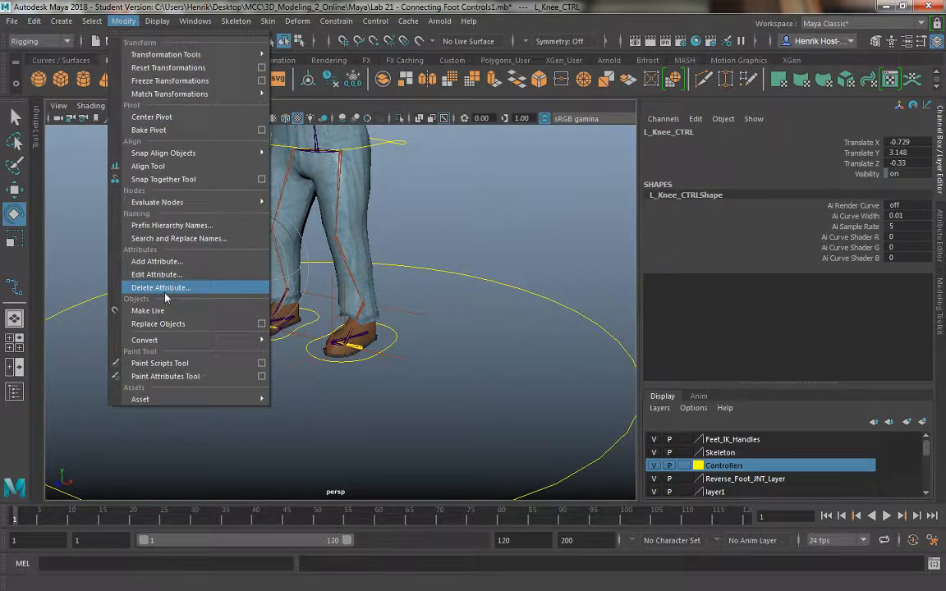
click(180, 82)
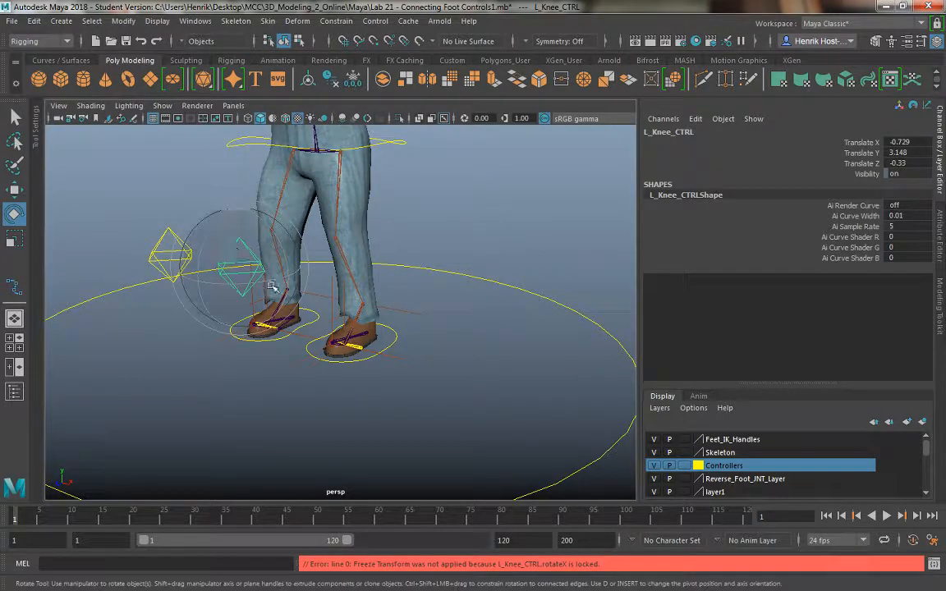
Undo the channel locking and hiding on both knee controllers, R_Knee_CTRL and L_Knee_CTRL.
key(ctrl+z)
key(ctrl+z)
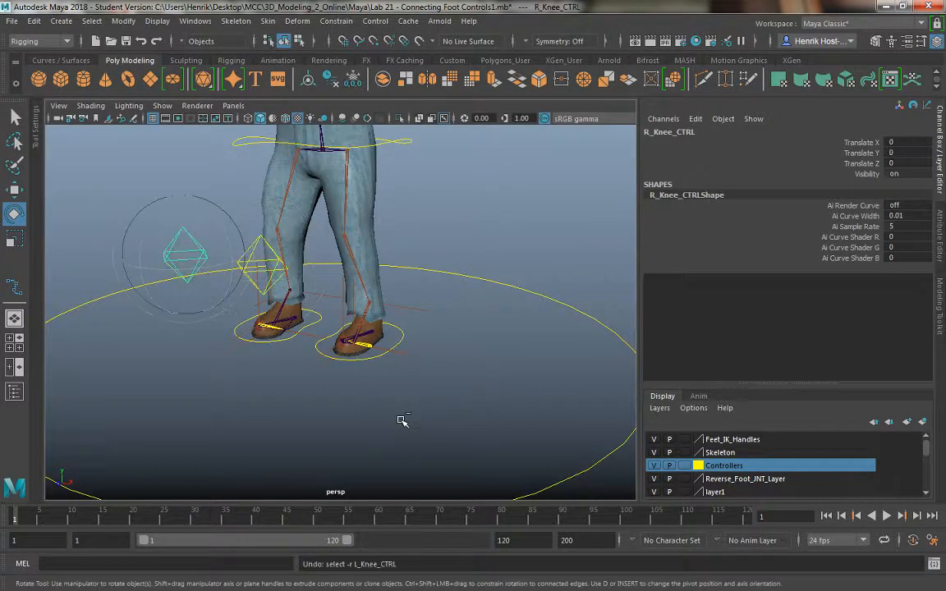
key(ctrl+z)
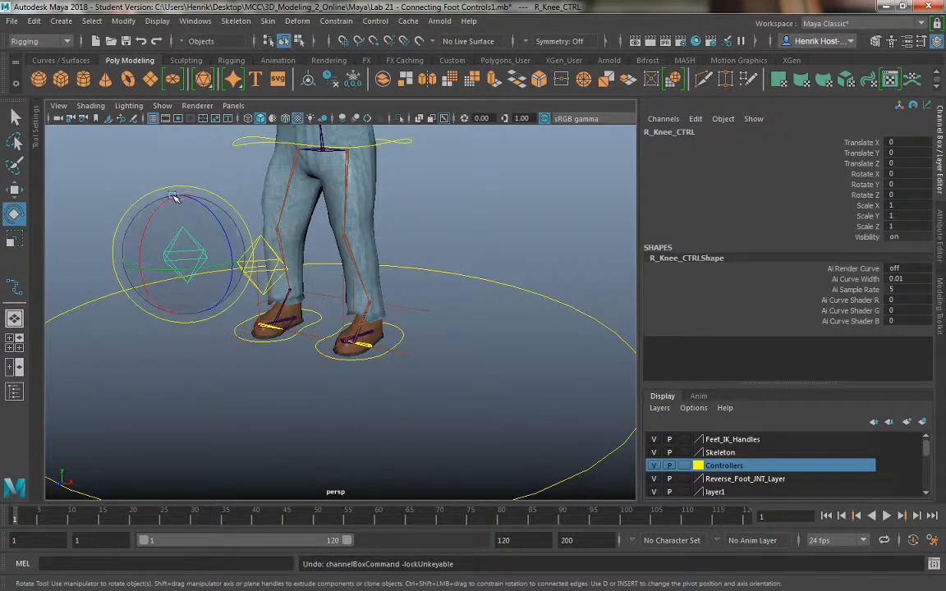
click(215, 377)
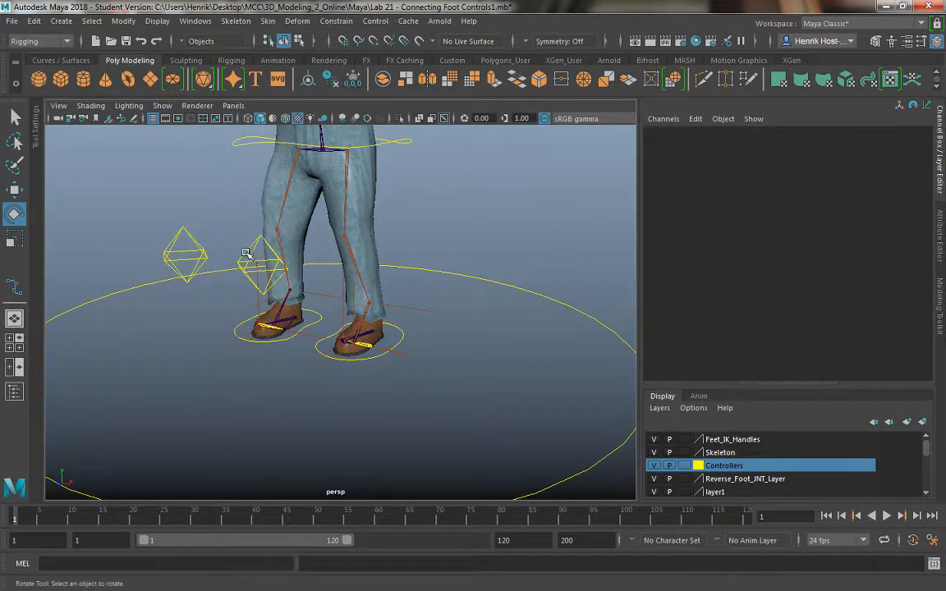
click(245, 255)
key(ctrl+z)
key(ctrl+z)
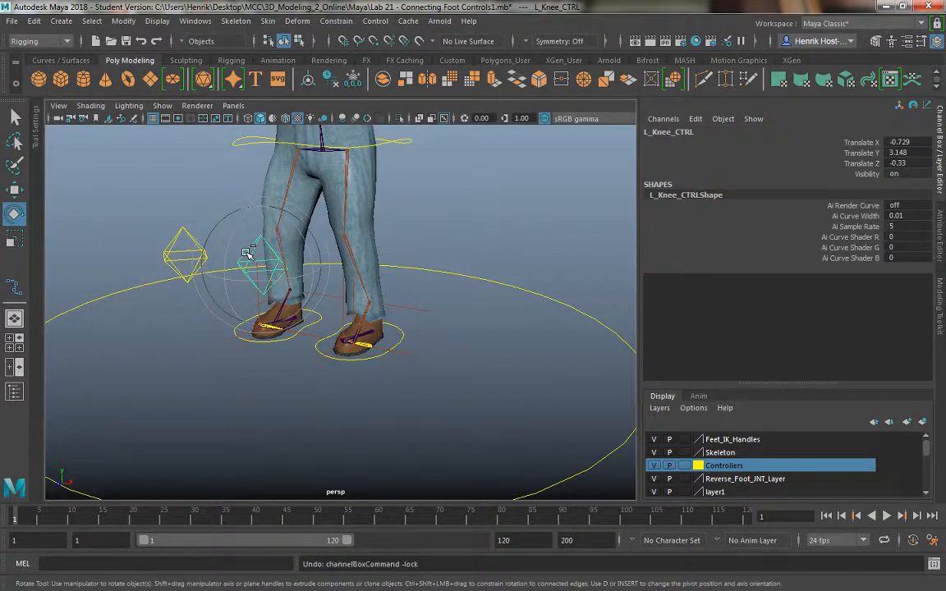
key(ctrl+z)
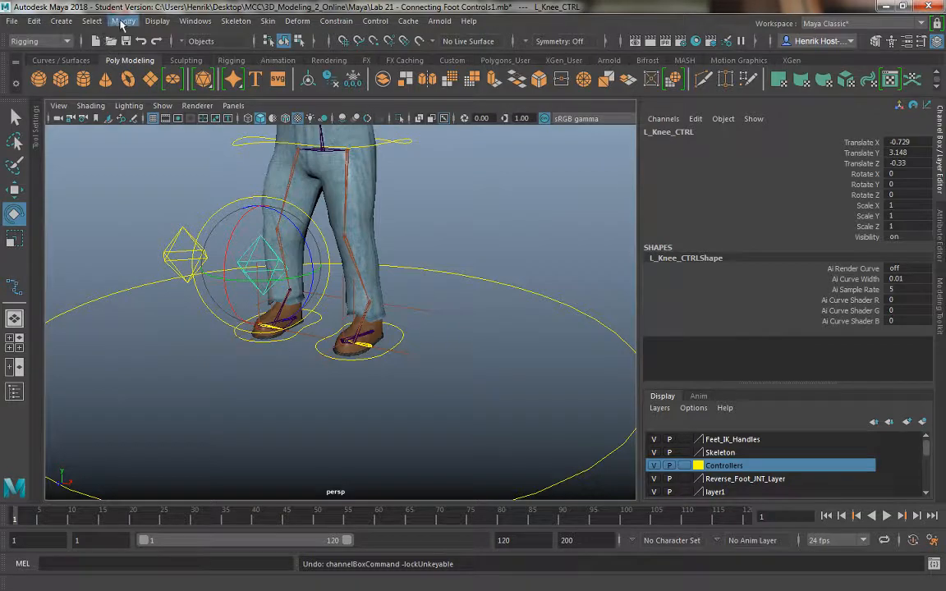
Freeze the transformations of L_Knee_CTRL, and lock and hide its Rotate and Scale channels.
click(121, 23)
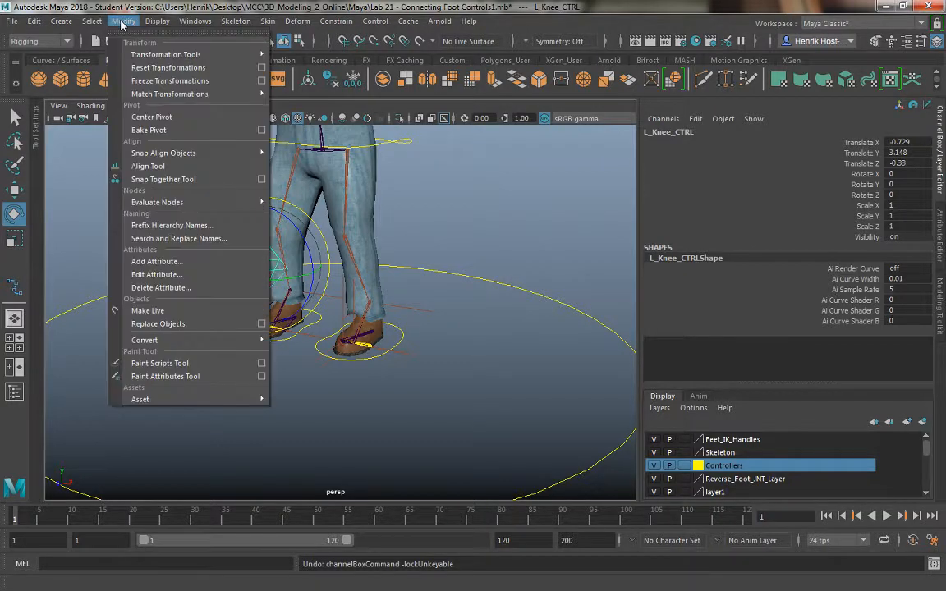
click(156, 81)
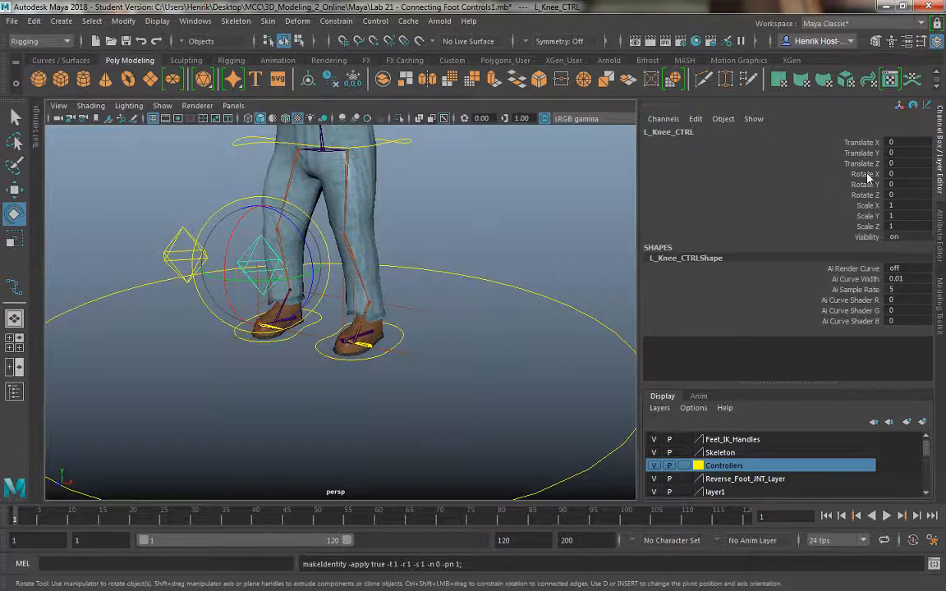
drag(867, 177, 867, 227)
right_click(867, 227)
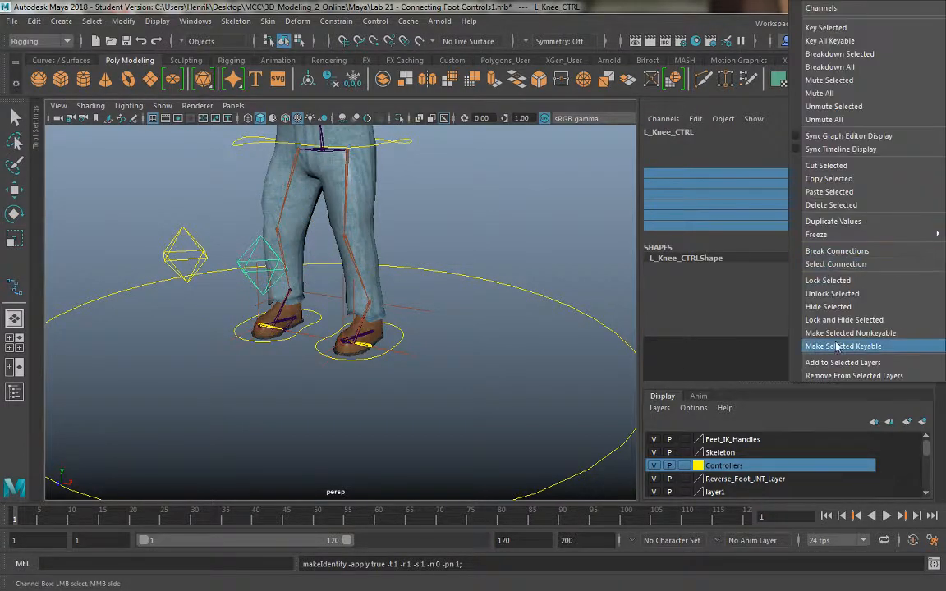
click(834, 320)
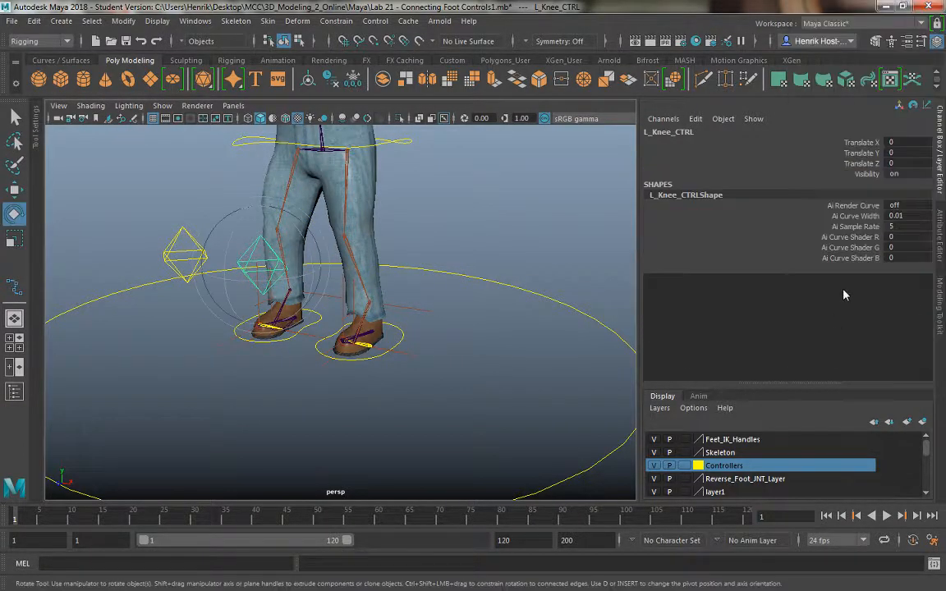
Lock the Visibility channel of the left knee controller L_Knee_CTRL, keeping it displayed.
click(864, 176)
right_click(863, 176)
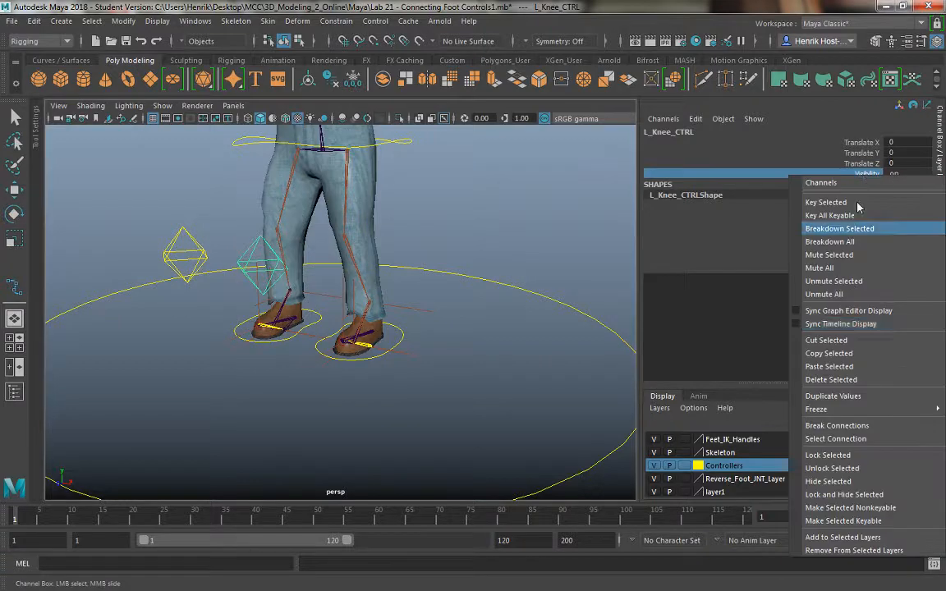
click(839, 457)
Lock and hide the Rotate and Scale channels of the right knee controller R_Knee_CTRL.
click(157, 247)
click(176, 253)
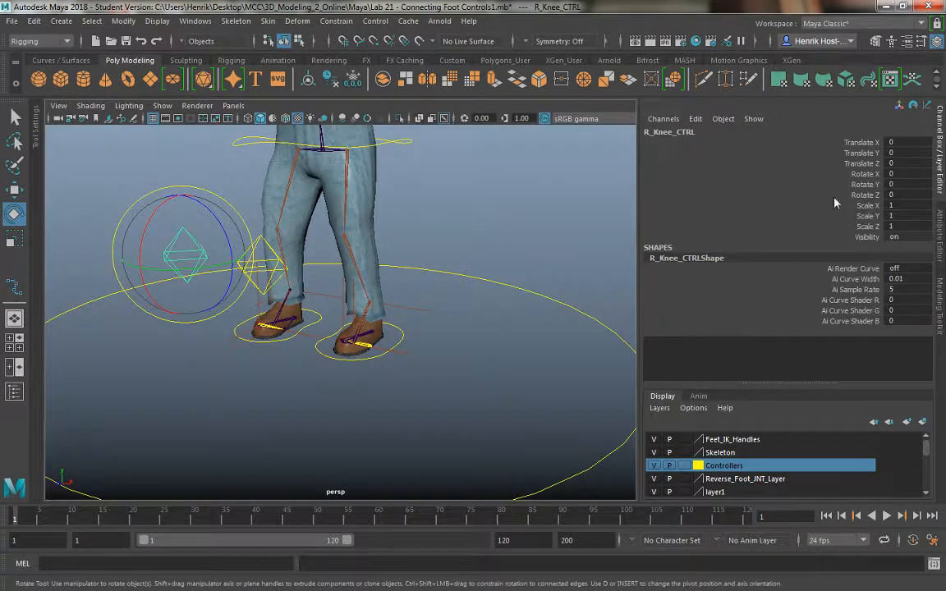
drag(857, 171, 859, 227)
right_click(859, 227)
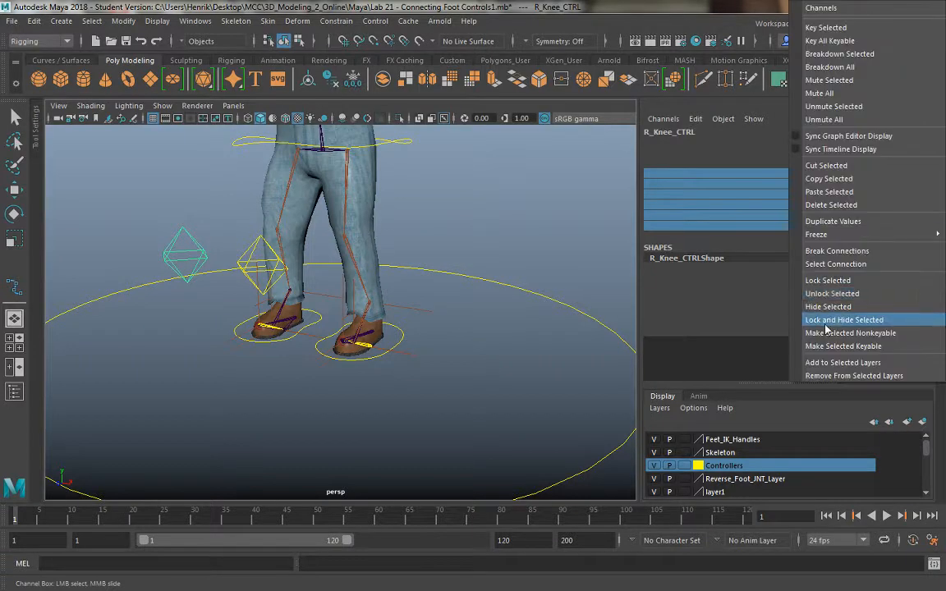
click(838, 320)
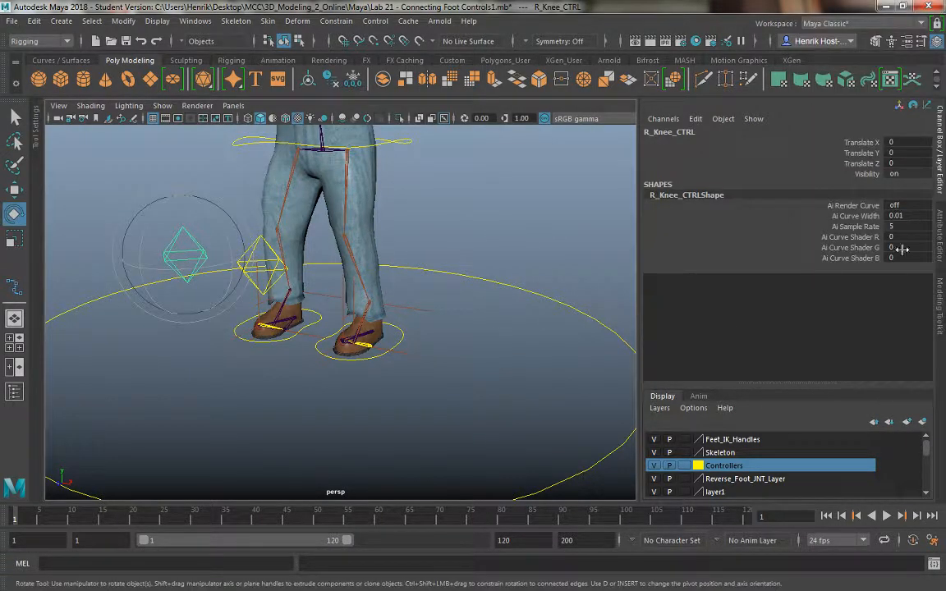
Lock the Visibility channel of R_Knee_CTRL without hiding it.
click(858, 174)
right_click(858, 174)
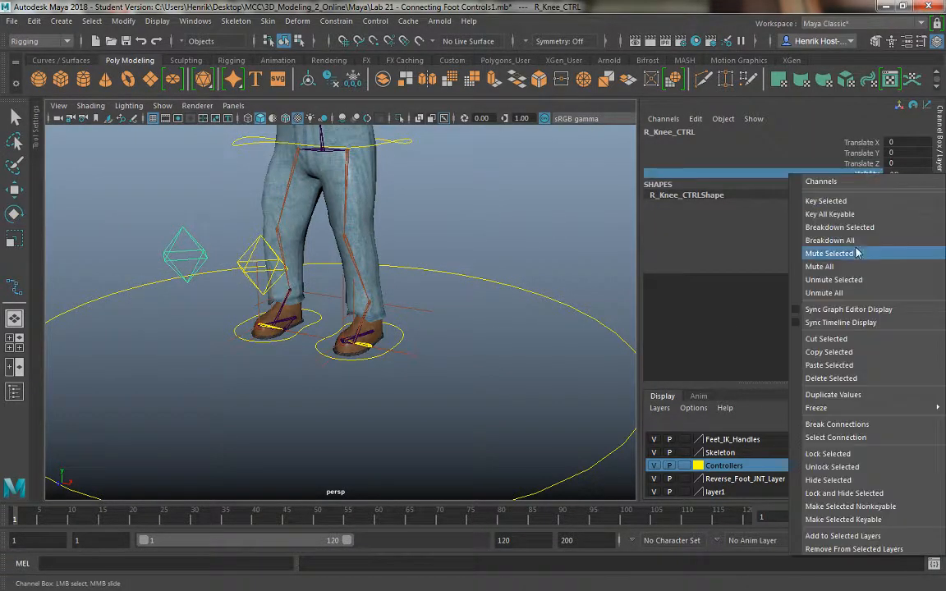
click(828, 459)
Check the channels of the global controller and both knee controllers by selecting each in turn.
click(498, 252)
drag(471, 255, 491, 315)
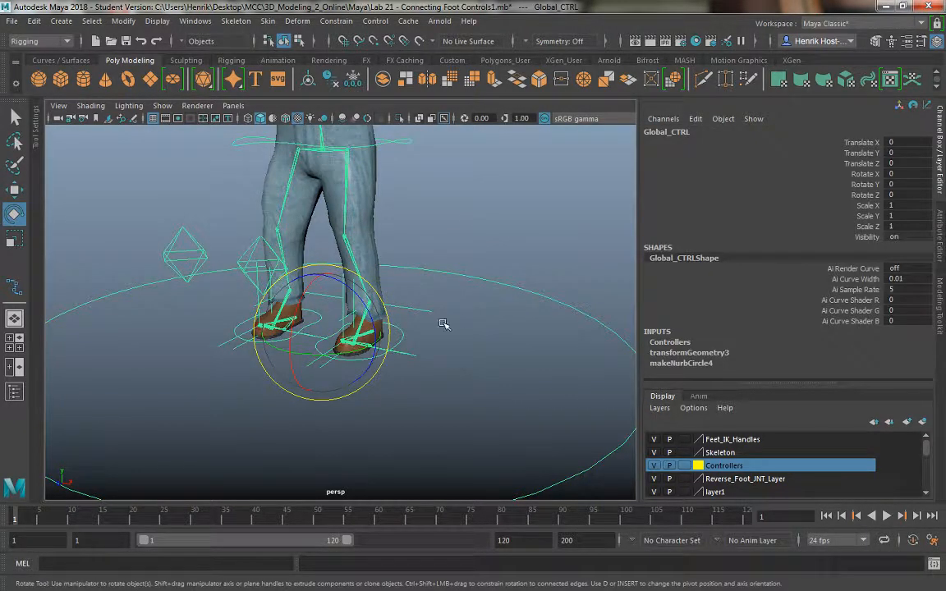
click(470, 342)
click(243, 249)
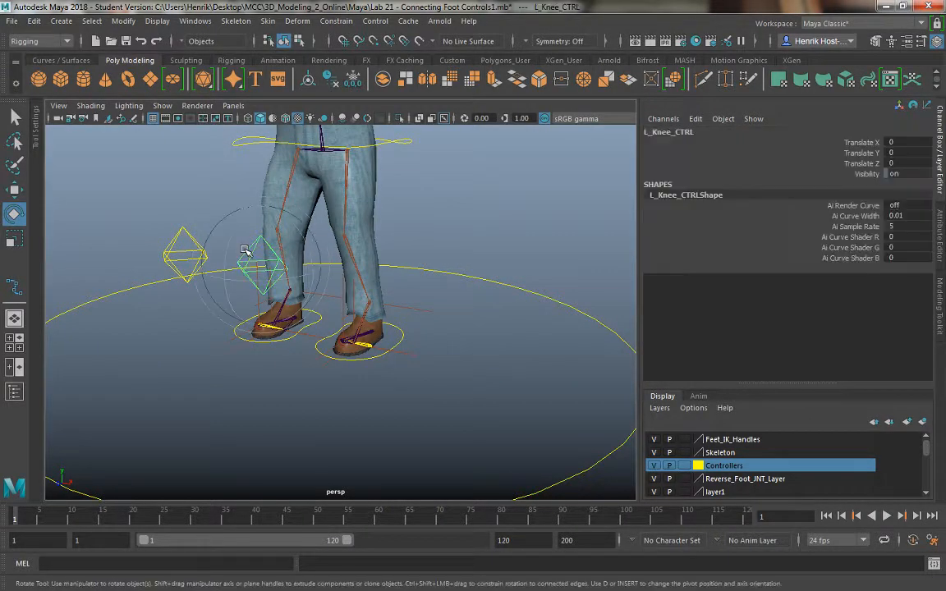
click(164, 209)
click(177, 252)
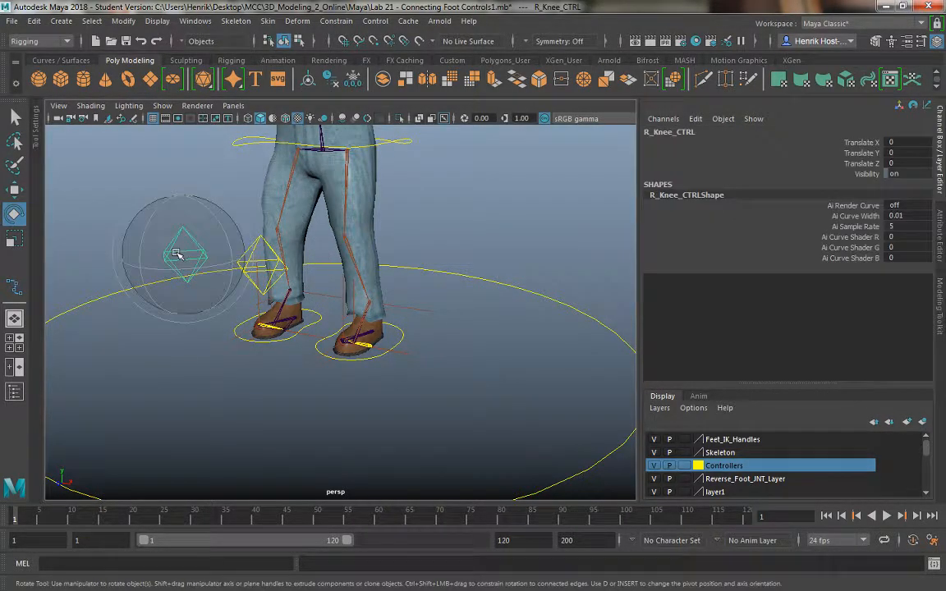
click(230, 156)
Lock and hide the Scale X, Y and Z channels of the hip controller Root_CTRL.
alt+middle_drag(255, 236, 256, 332)
click(237, 238)
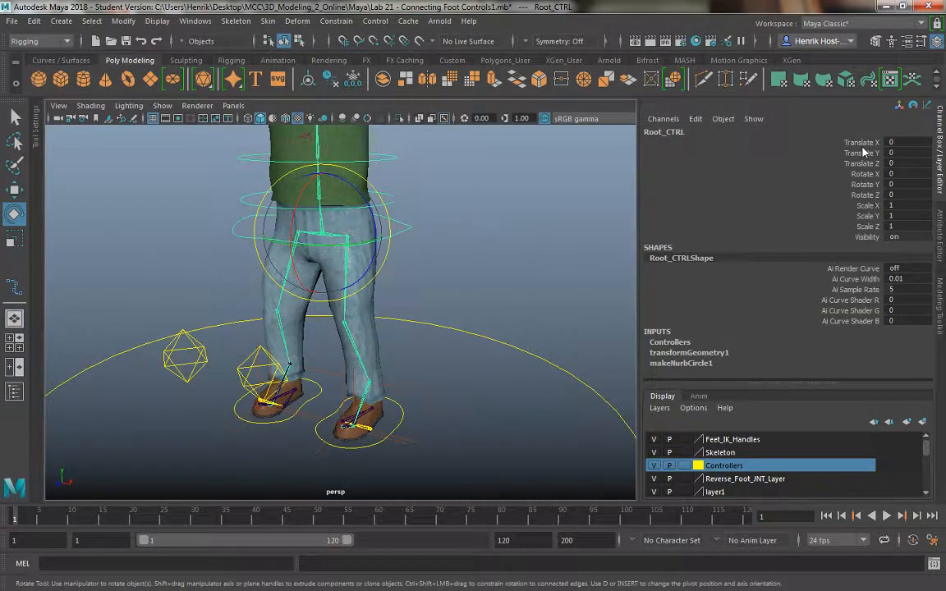
drag(860, 205, 861, 227)
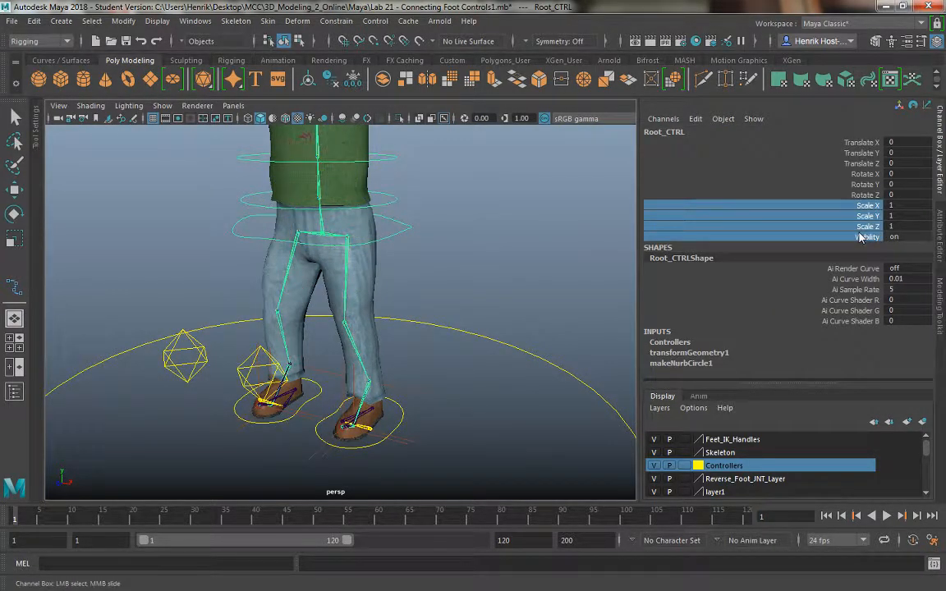
right_click(860, 222)
mouse_move(861, 236)
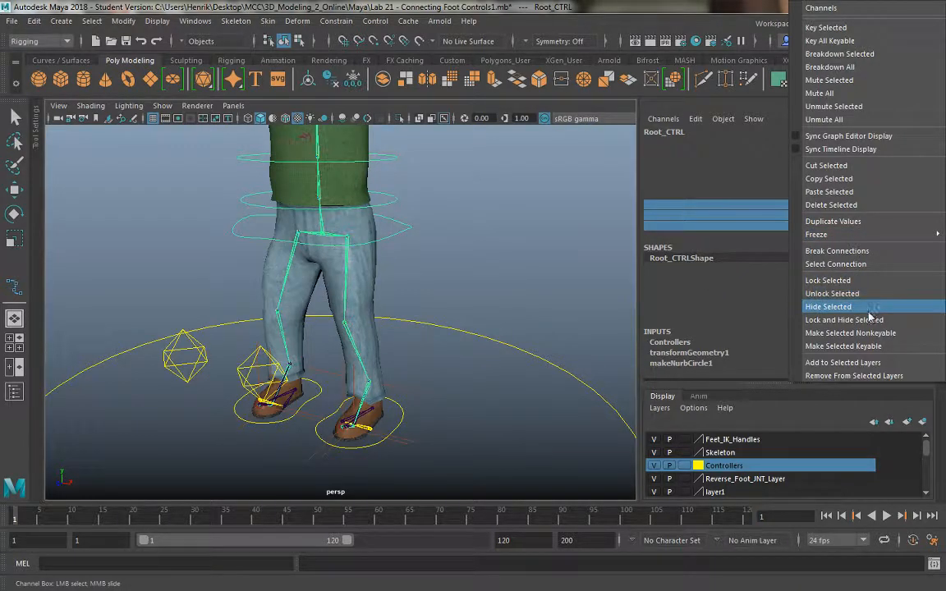
click(870, 320)
Lock the Visibility channel of Root_CTRL without hiding it.
click(869, 206)
right_click(869, 205)
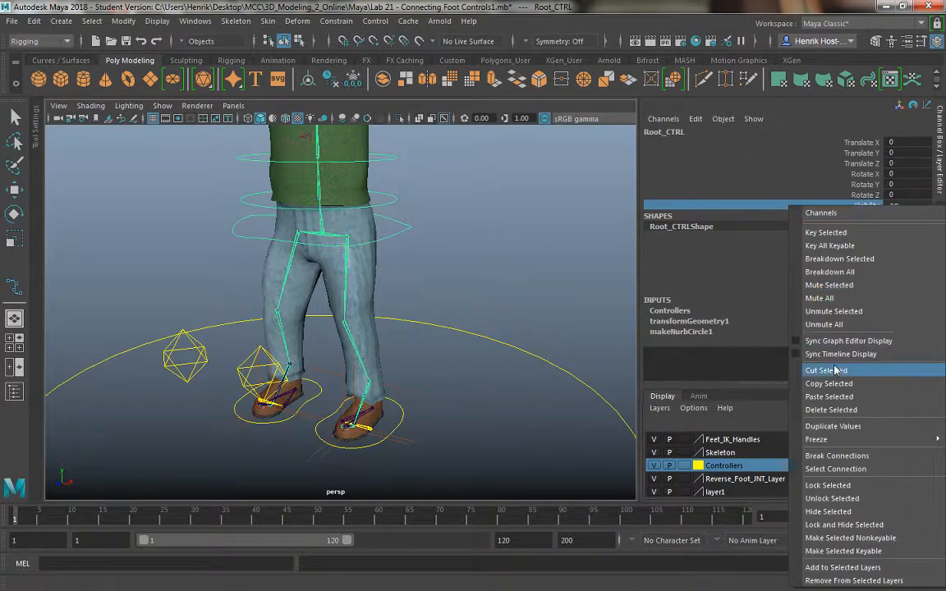
click(837, 489)
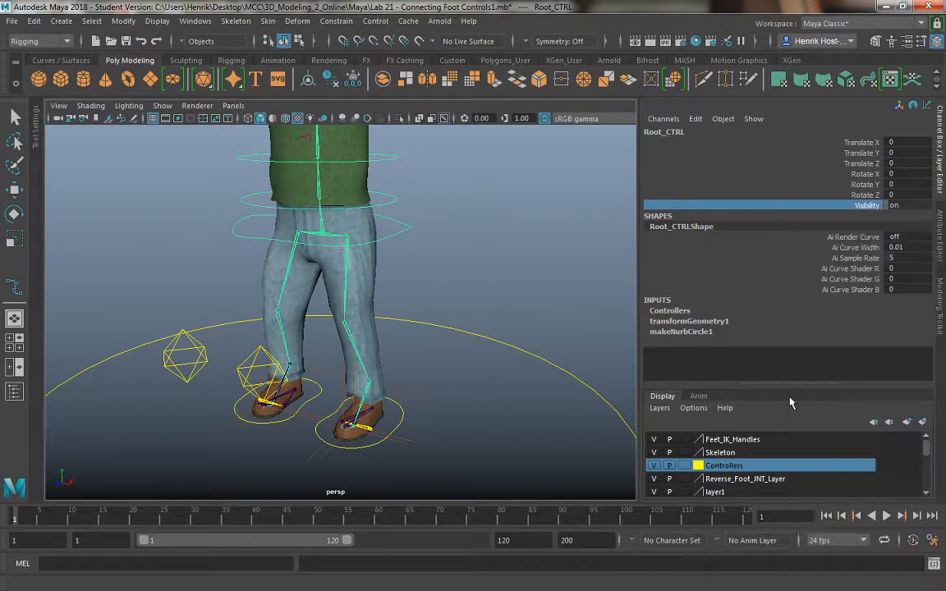
click(475, 260)
Test rotating the hip controller Root_CTRL, and undo the rotation.
click(398, 201)
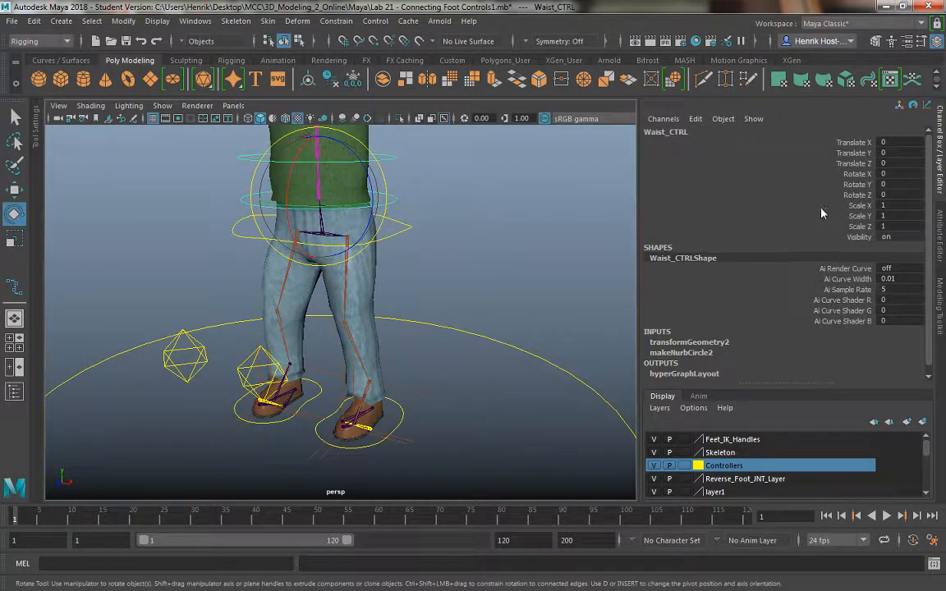
scroll(477, 272, up, 5)
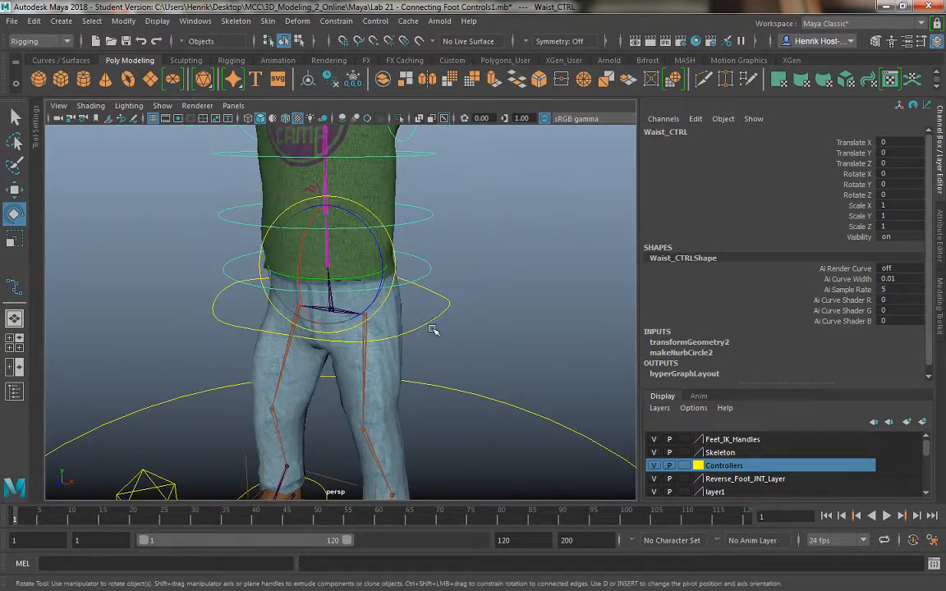
click(433, 328)
alt+drag(450, 328, 496, 332)
key(w)
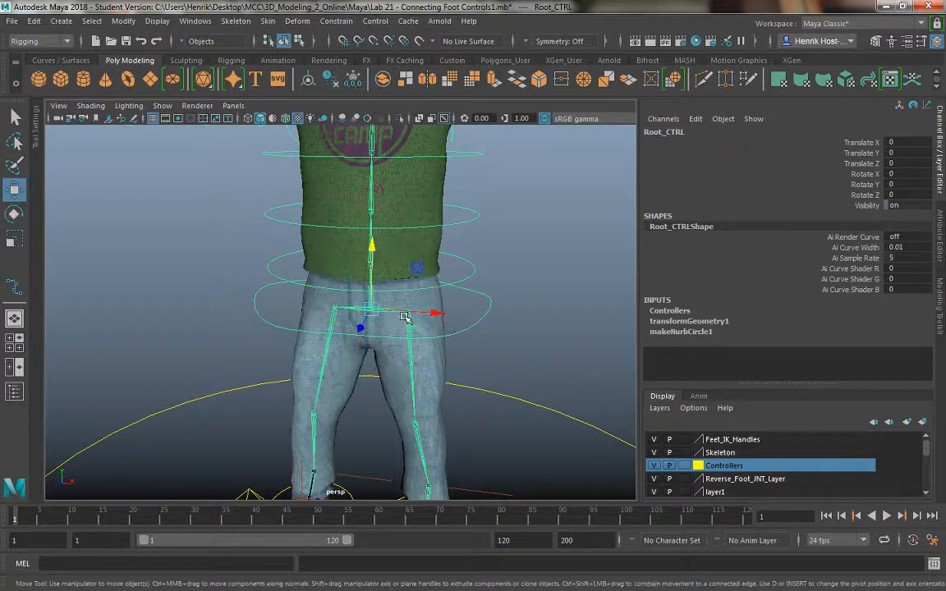
alt+drag(405, 317, 353, 271)
key(e)
key(ctrl+z)
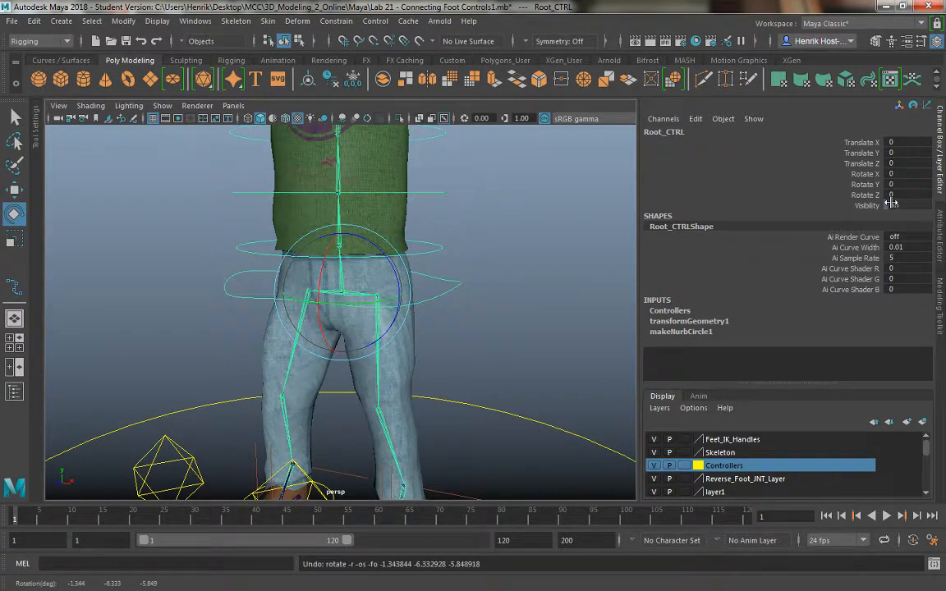
Lock and hide the Translate X, Y and Z channels of the waist controller Waist_CTRL.
click(444, 279)
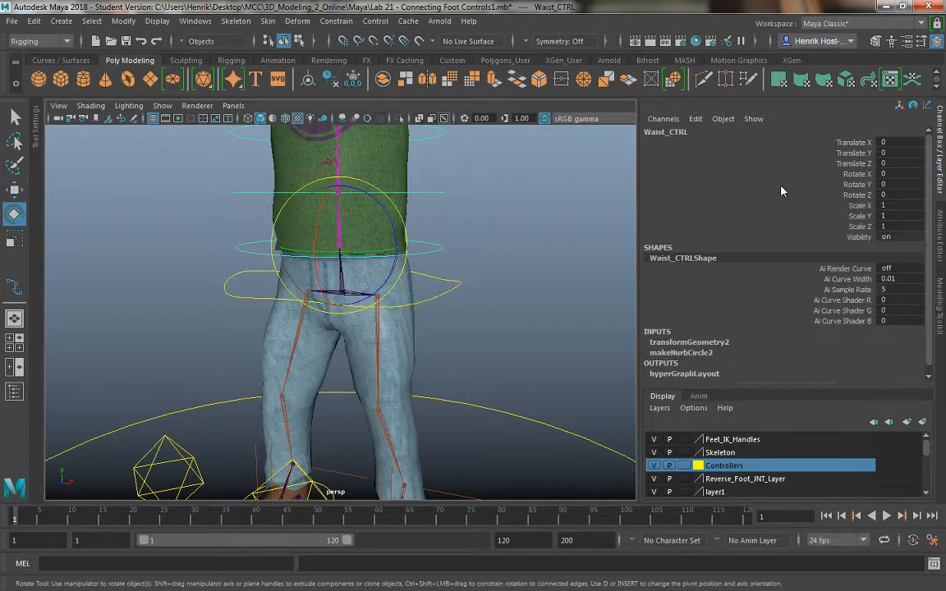
drag(858, 167, 854, 143)
right_click(854, 143)
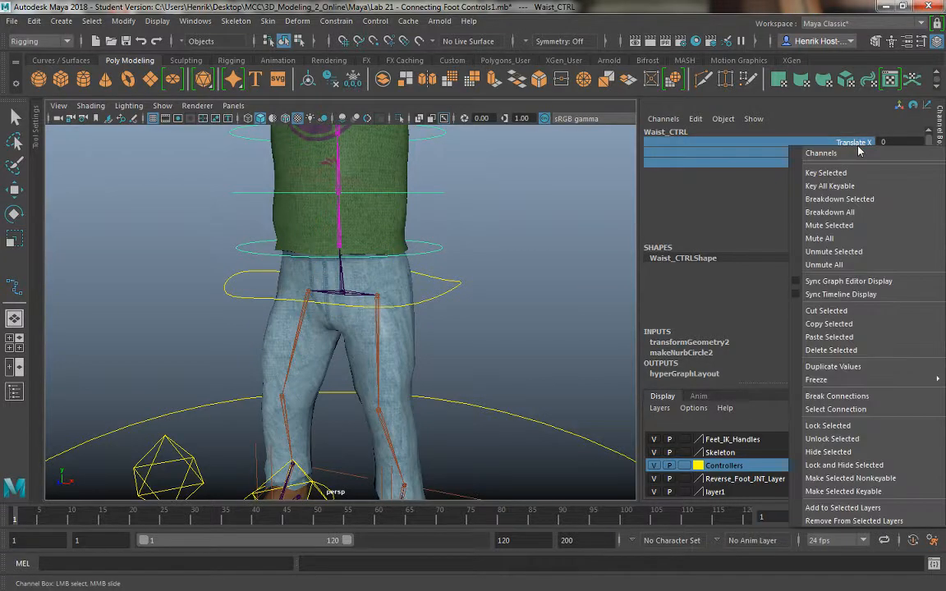
click(846, 464)
key(e)
Lock and hide the Scale X, Y and Z channels of Waist_CTRL.
drag(865, 173, 862, 194)
right_click(862, 194)
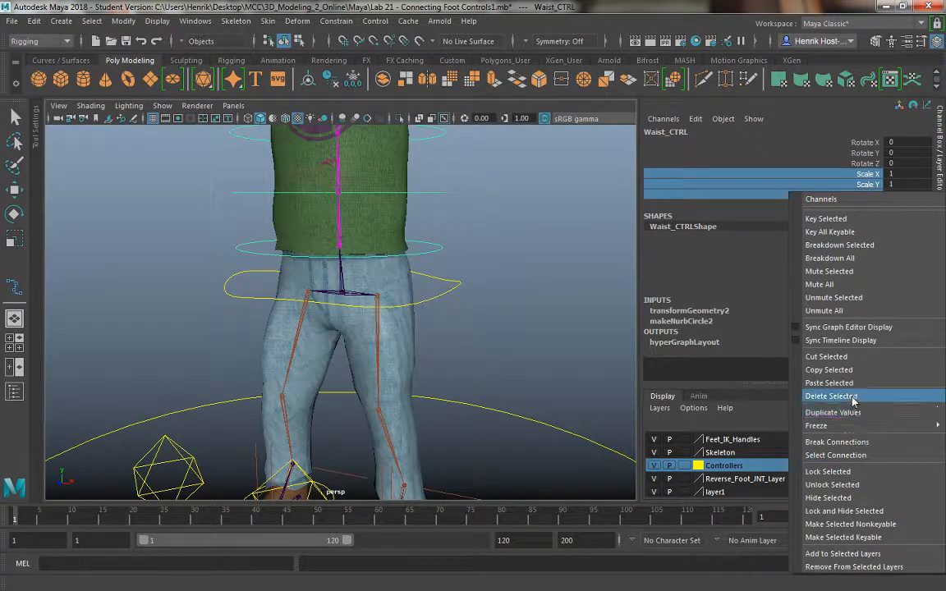
click(846, 511)
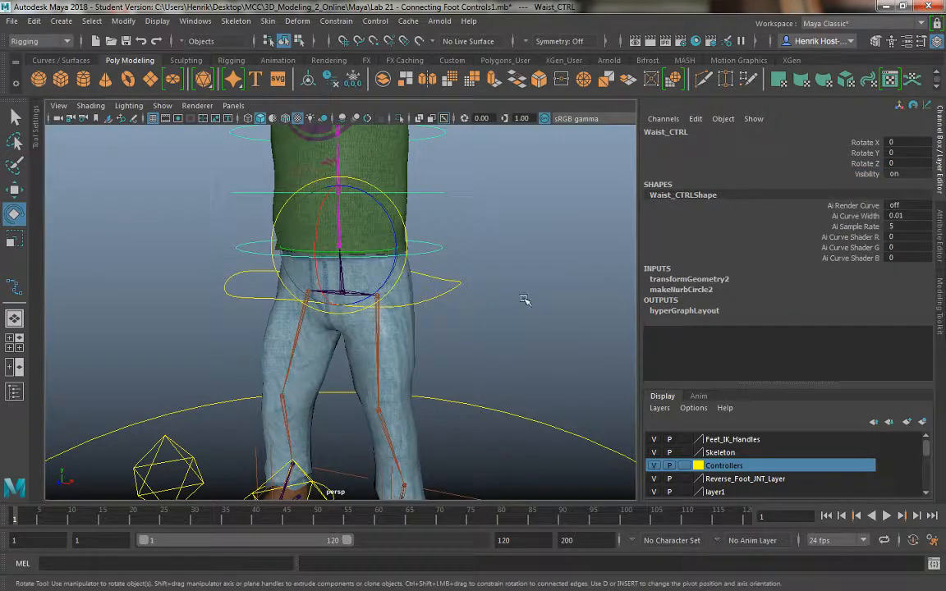
Lock the Visibility channel of Waist_CTRL without hiding it.
click(866, 173)
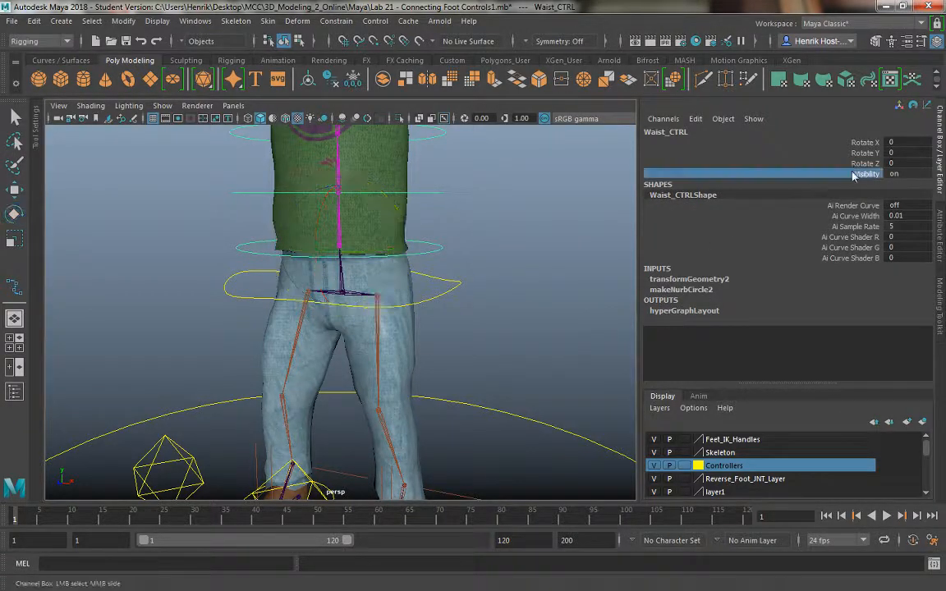
right_click(862, 173)
click(750, 450)
Lock and hide the Scale X, Y and Z channels of the lower spine controller Spine_1_CTRL.
scroll(481, 230, down, 3)
click(465, 278)
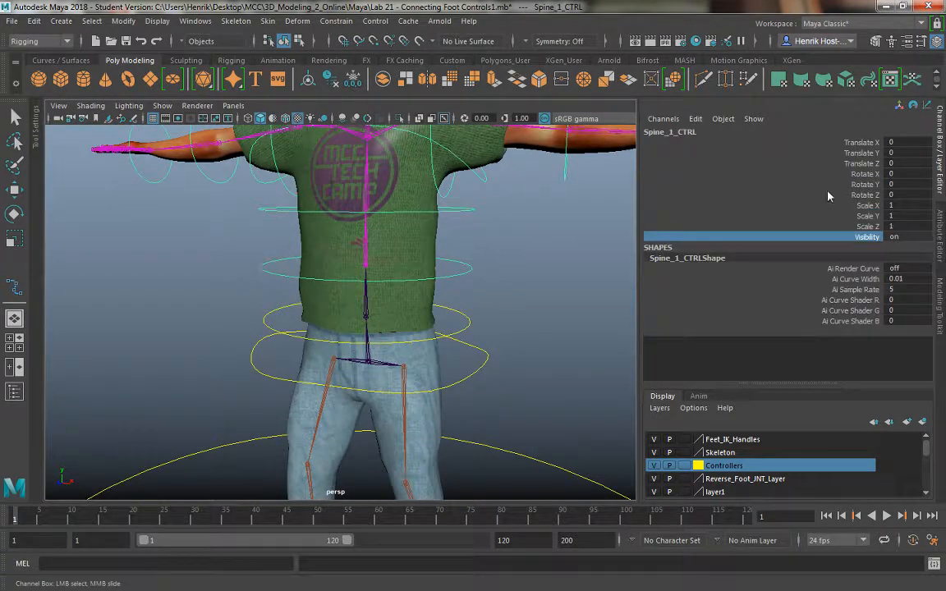
drag(868, 206, 871, 227)
right_click(870, 227)
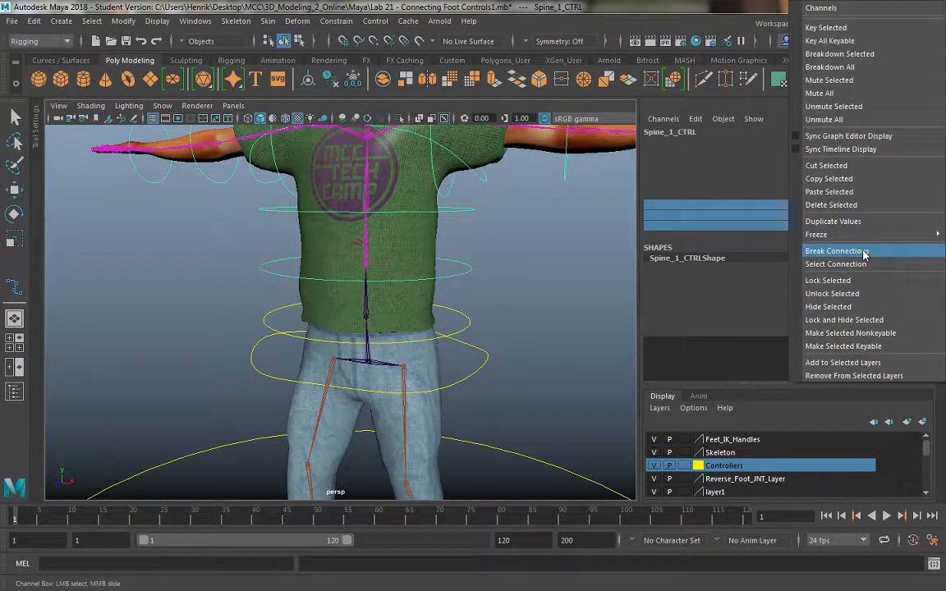
click(854, 320)
key(e)
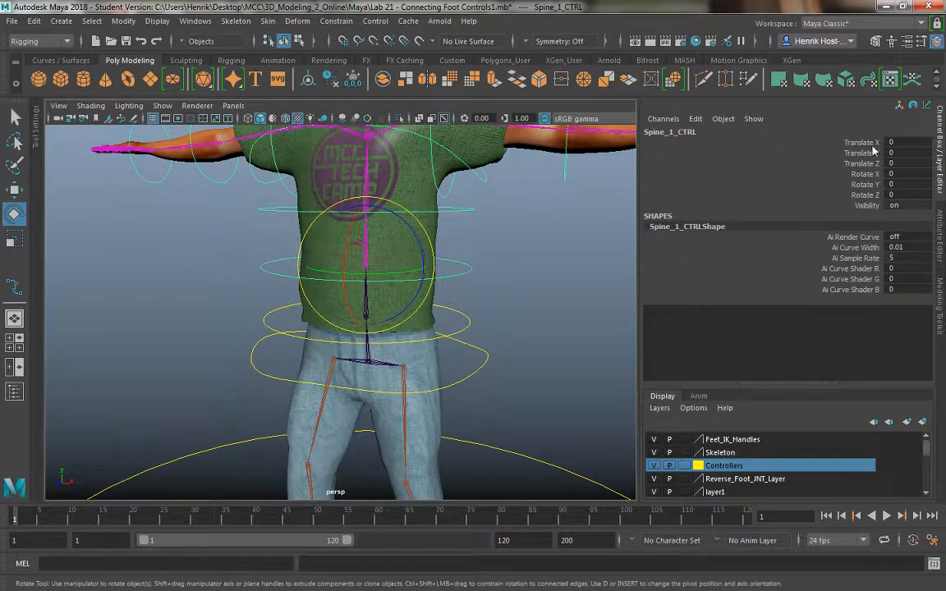
Lock and hide the Translate X, Y and Z channels of Spine_1_CTRL, and lock its Visibility channel without hiding it.
drag(872, 143, 862, 169)
right_click(863, 169)
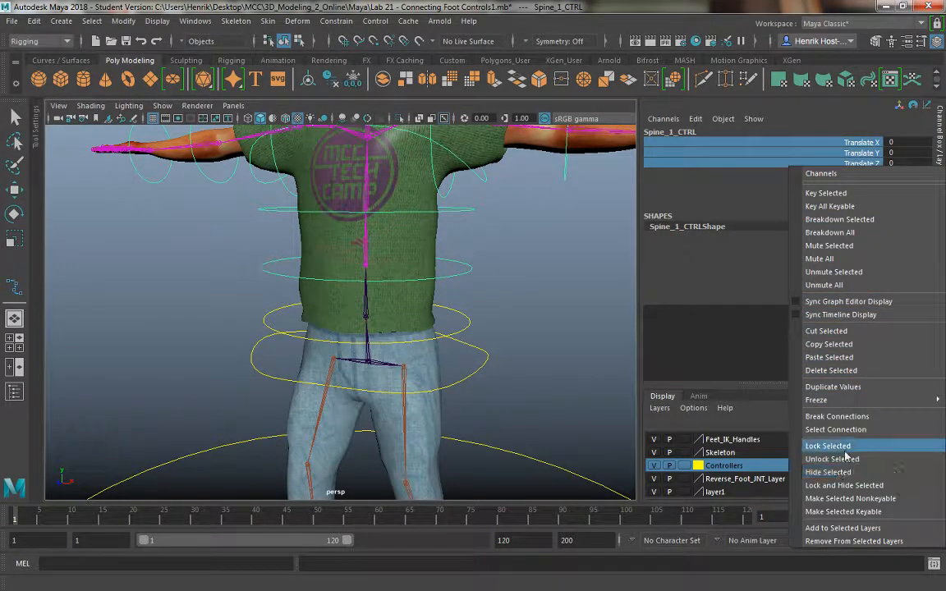
click(850, 486)
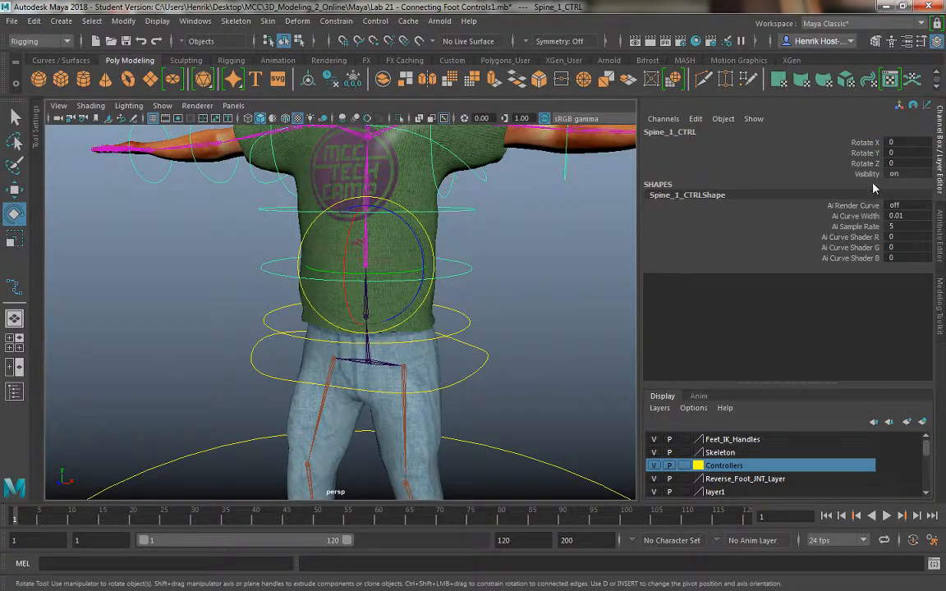
click(870, 175)
right_click(871, 176)
click(890, 457)
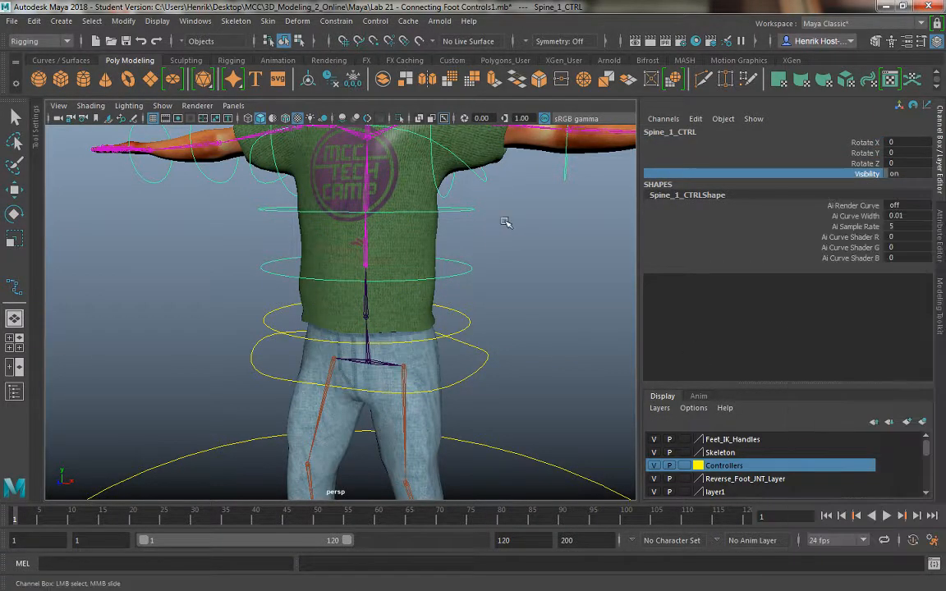
Lock and hide the Scale X, Y and Z channels of the upper spine controller Spine_2_CTRL.
drag(460, 221, 458, 222)
alt+middle_drag(520, 222, 539, 314)
drag(868, 206, 871, 229)
right_click(871, 230)
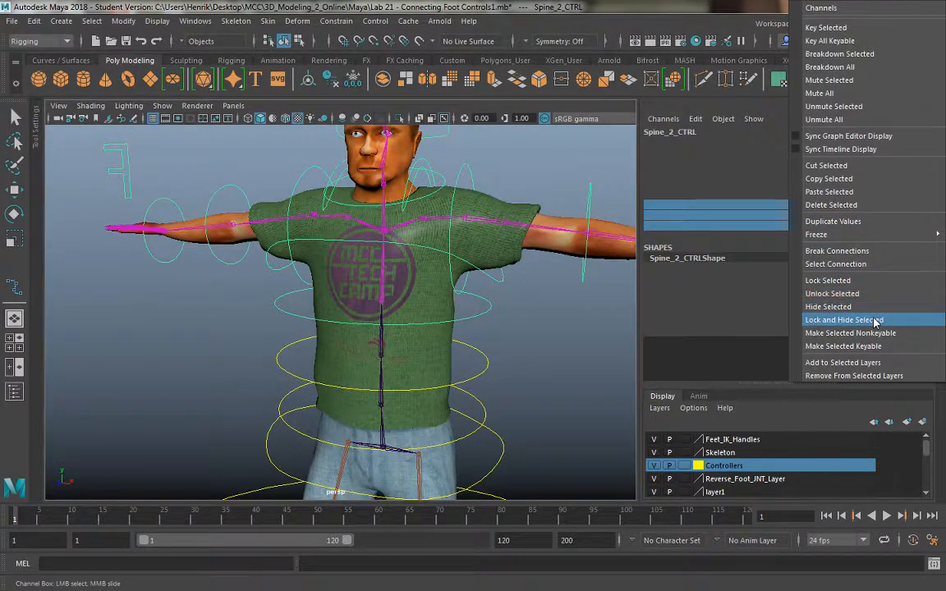
click(837, 319)
Lock and hide the Translate X, Y and Z channels of Spine_2_CTRL, and lock its Visibility channel without hiding it.
drag(868, 146, 867, 163)
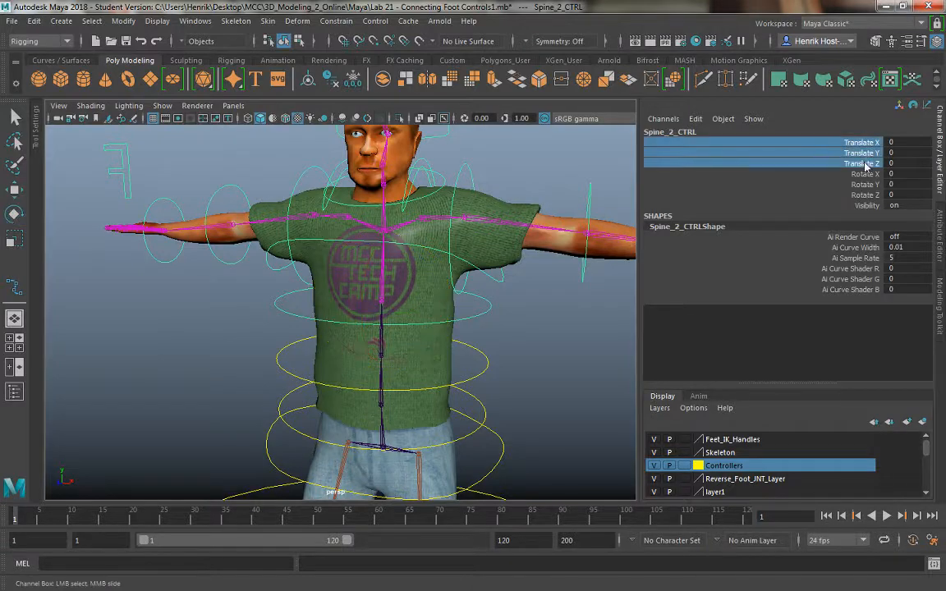
right_click(868, 163)
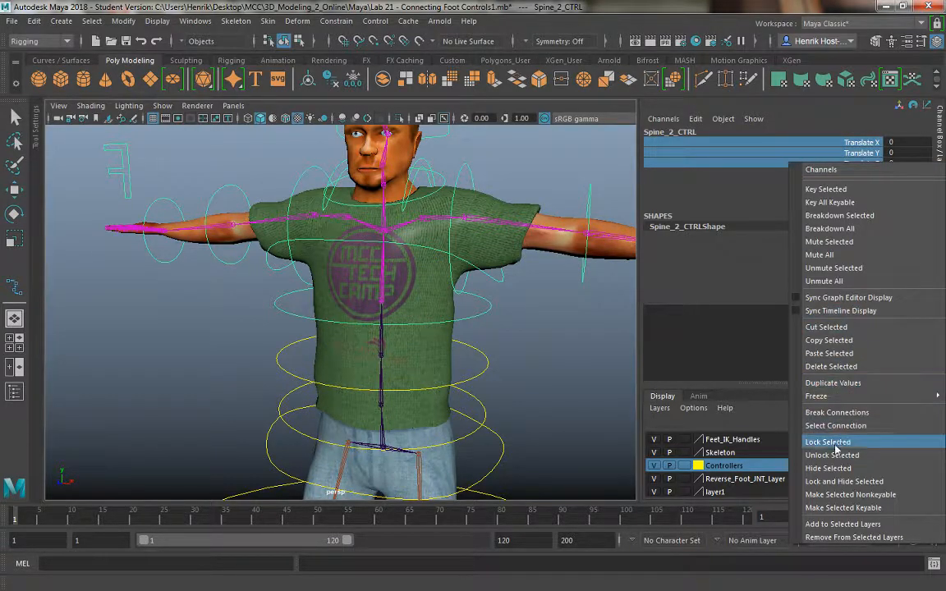
click(842, 482)
key(e)
click(860, 175)
right_click(860, 175)
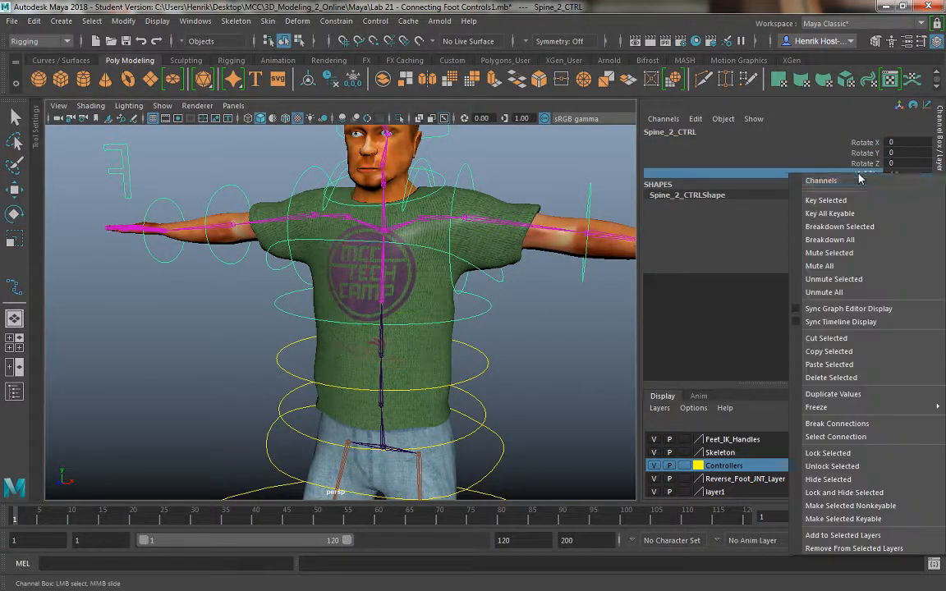
click(829, 456)
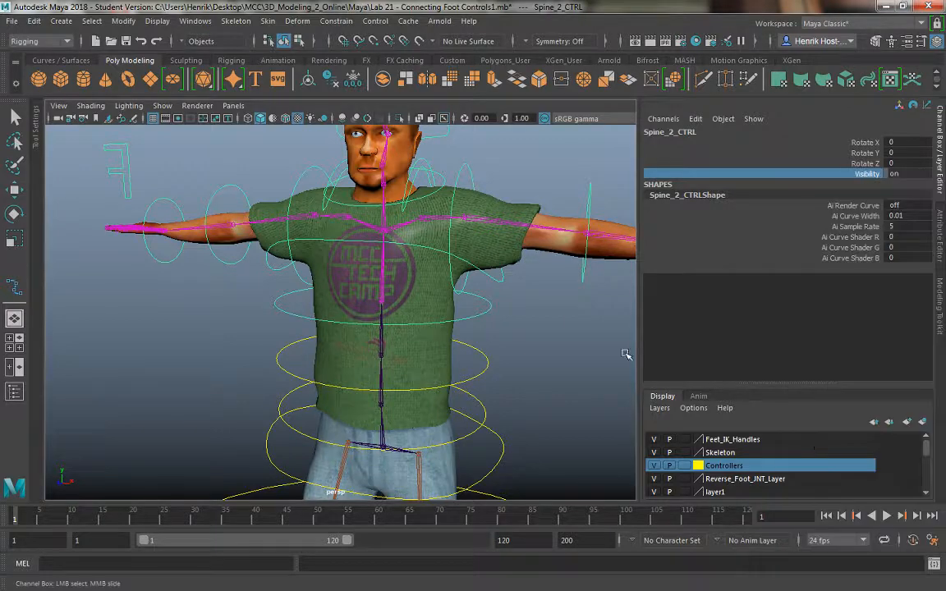
Lock and hide the Scale X, Y and Z channels of the chest controller Chest_CTRL, and only lock its Visibility channel.
click(504, 281)
drag(860, 206, 862, 229)
right_click(862, 228)
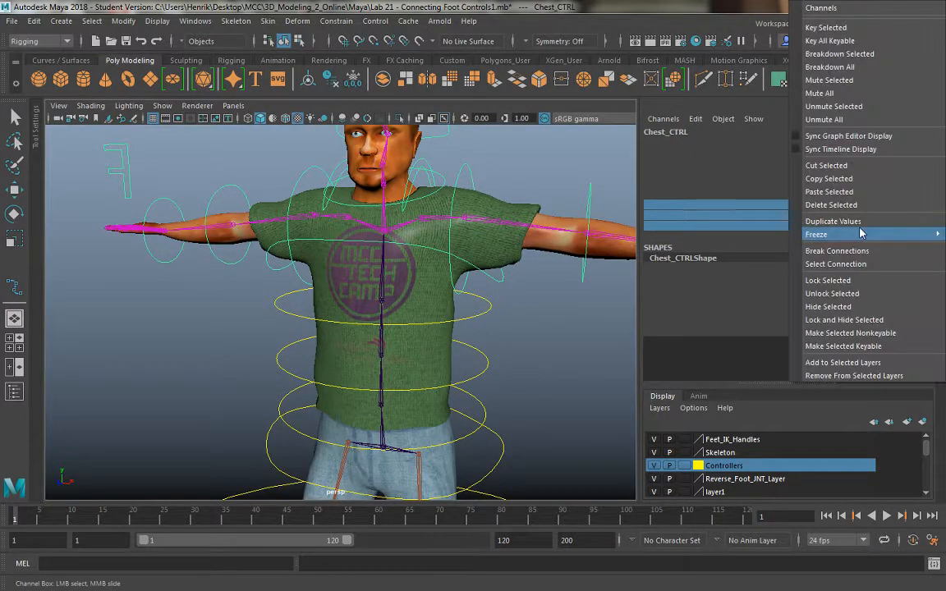
click(850, 320)
click(872, 206)
right_click(872, 206)
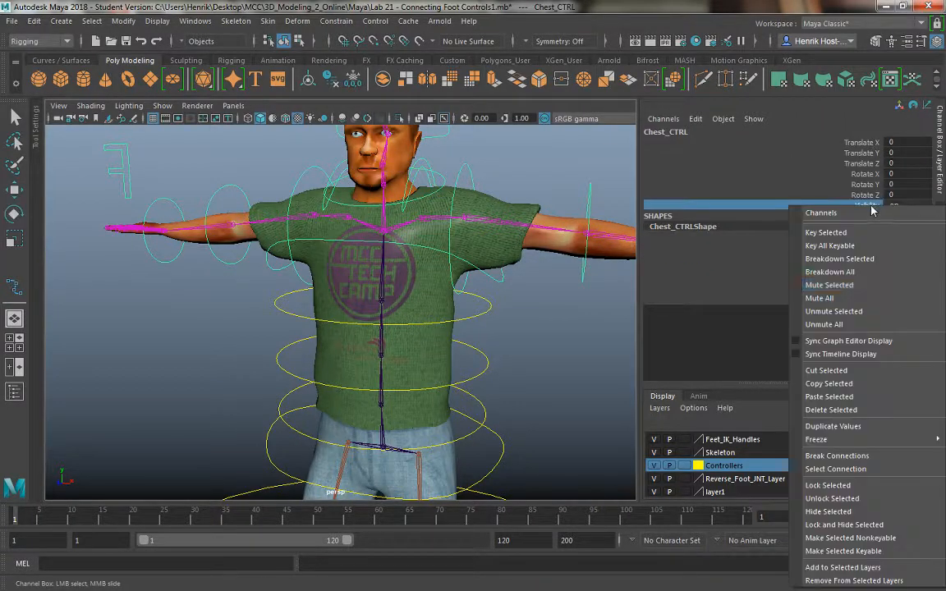
click(839, 486)
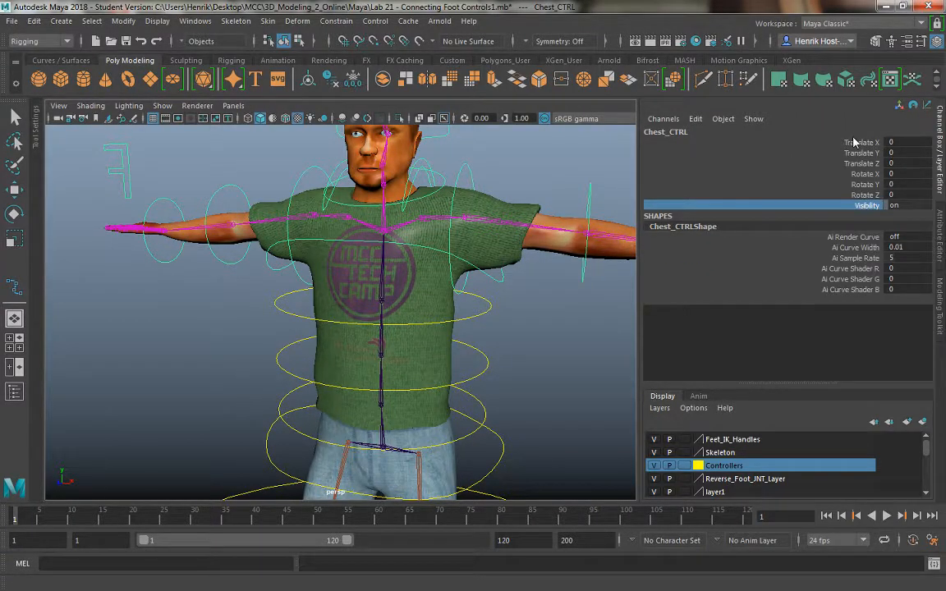
Lock and hide the Translate X, Y and Z channels of Chest_CTRL, and deselect the controller.
drag(854, 142, 860, 164)
right_click(861, 163)
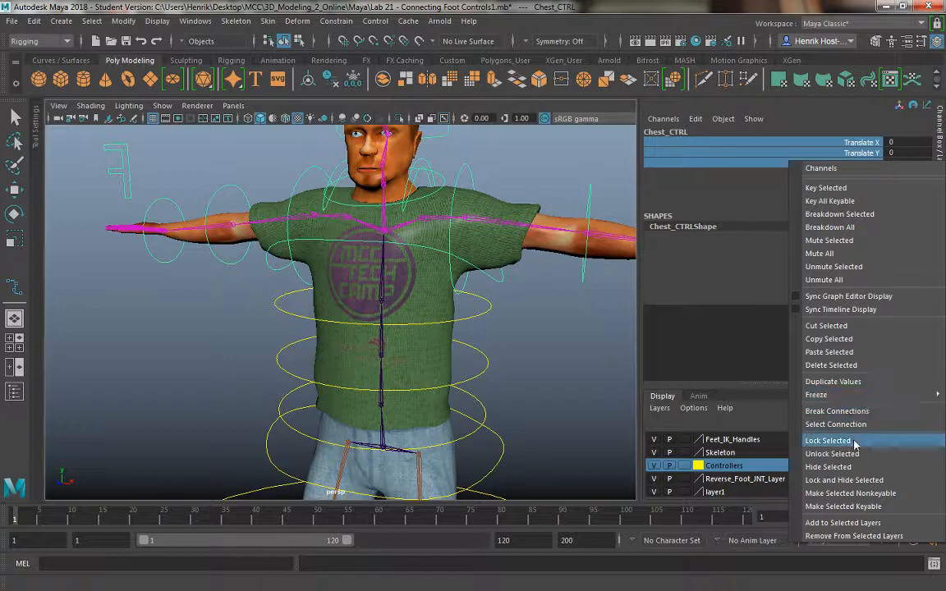
click(850, 479)
click(544, 177)
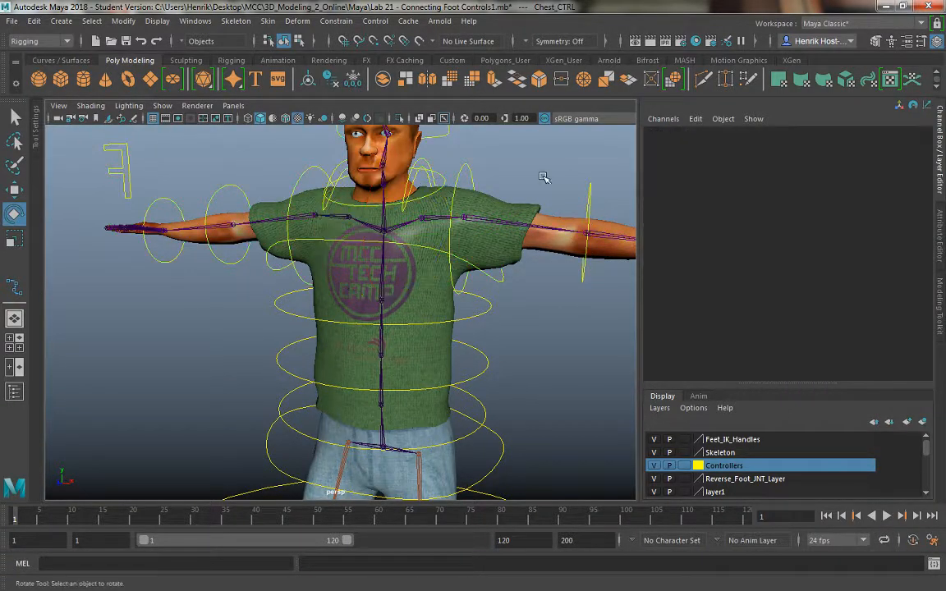
Lock and hide the Translate and Scale X, Y and Z channels of the left shoulder controller L_Shoulder_CTRL.
click(468, 283)
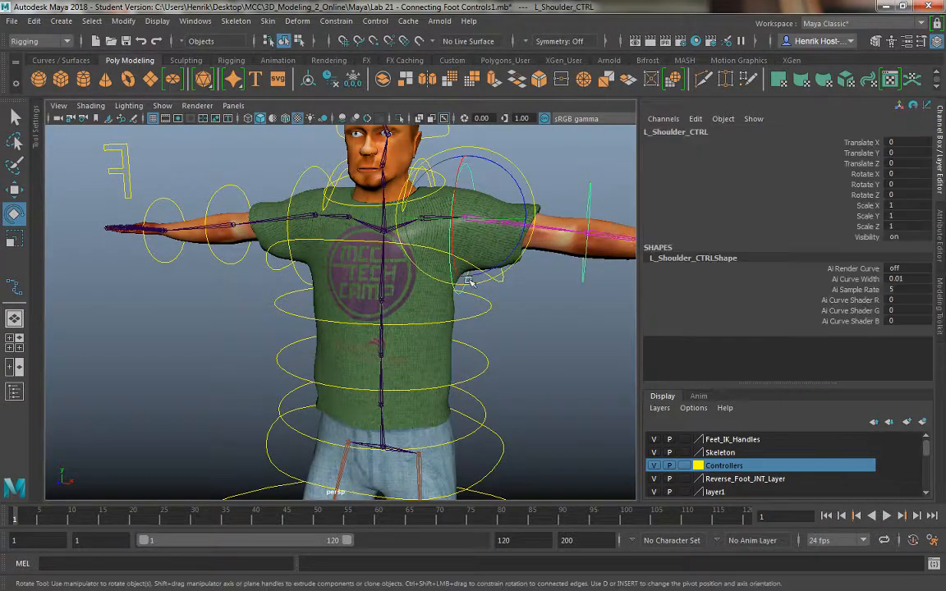
drag(863, 143, 789, 162)
right_click(788, 162)
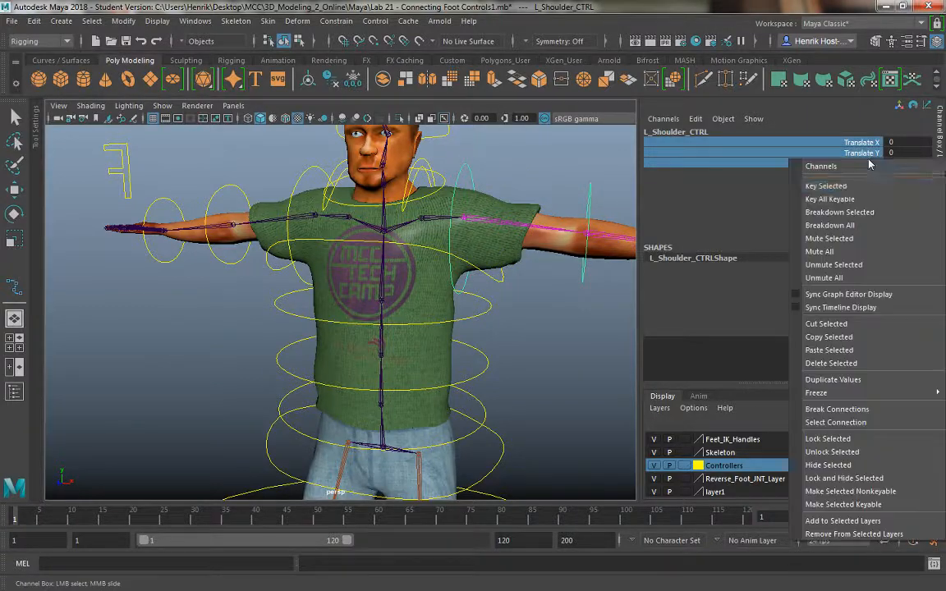
click(846, 478)
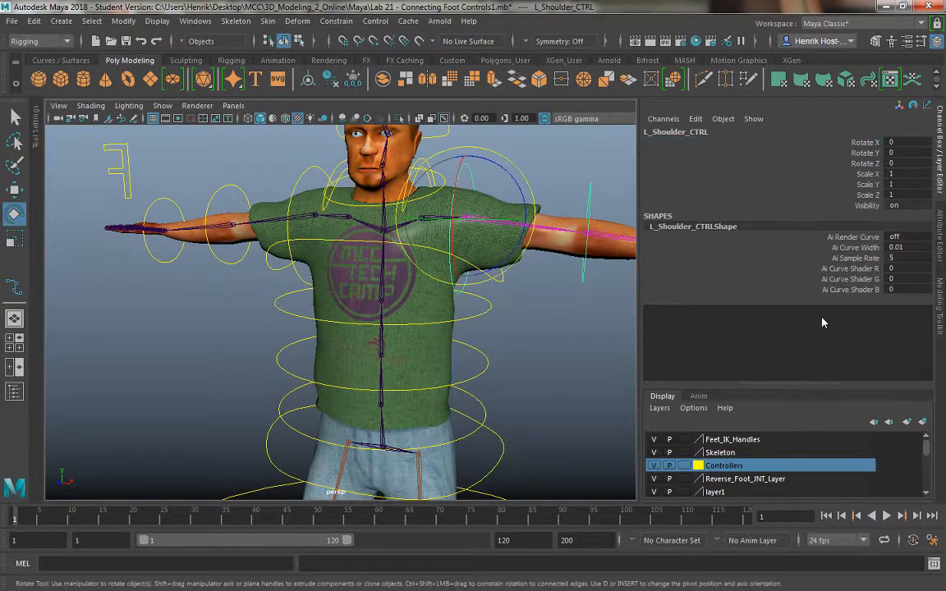
drag(784, 174, 789, 194)
right_click(788, 195)
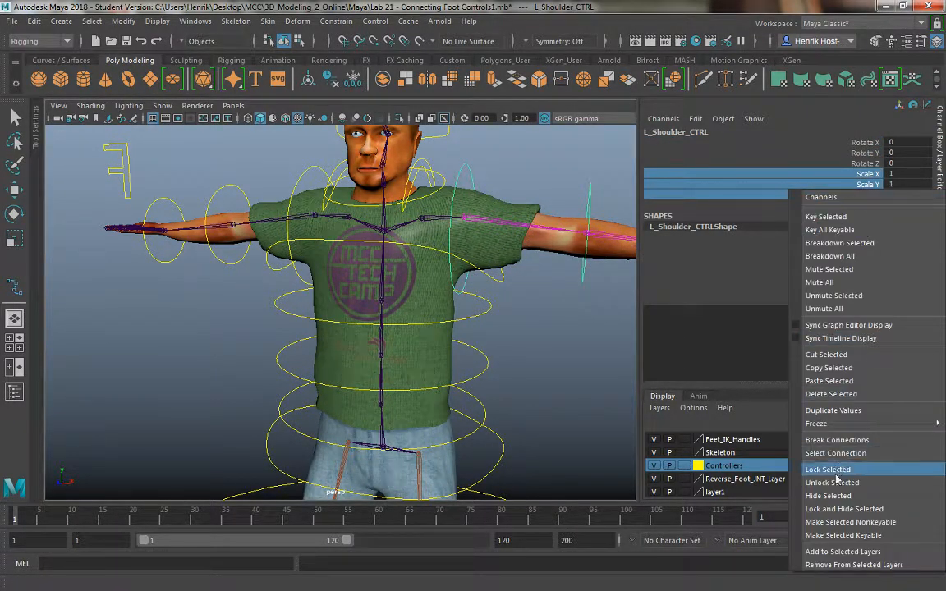
click(846, 510)
Lock the Visibility channel of L_Shoulder_CTRL without hiding it, and deselect the controller.
right_click(864, 182)
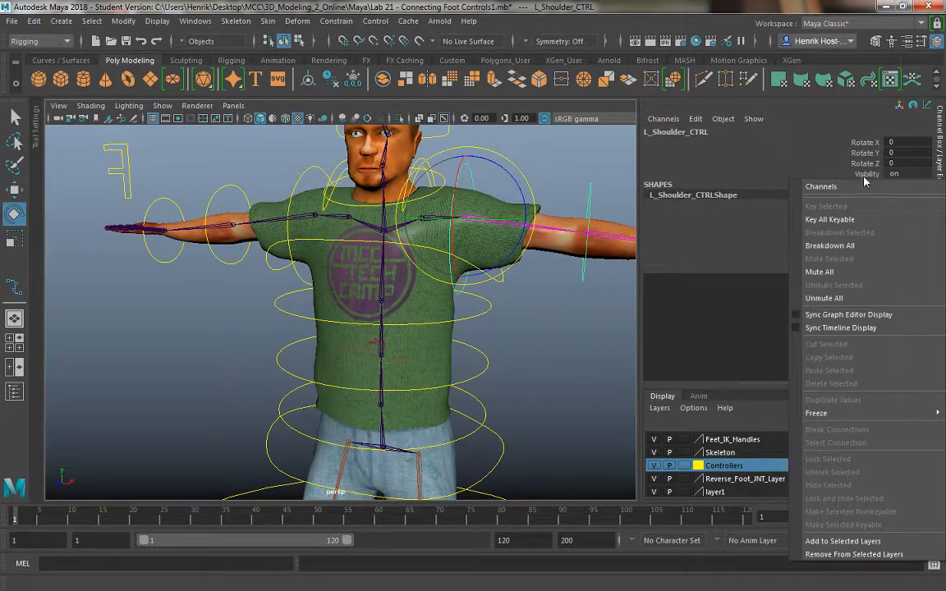
click(867, 173)
right_click(866, 173)
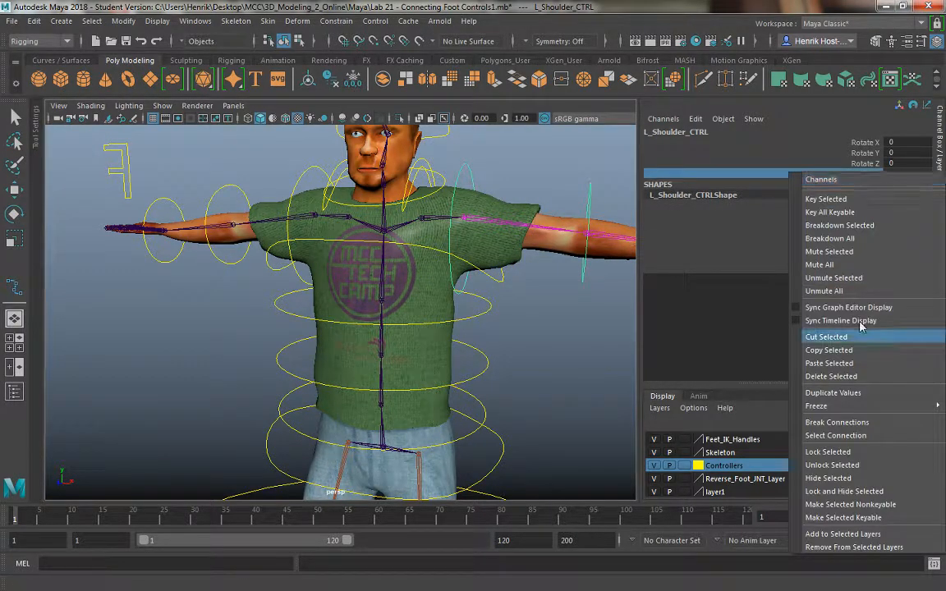
click(839, 451)
click(540, 151)
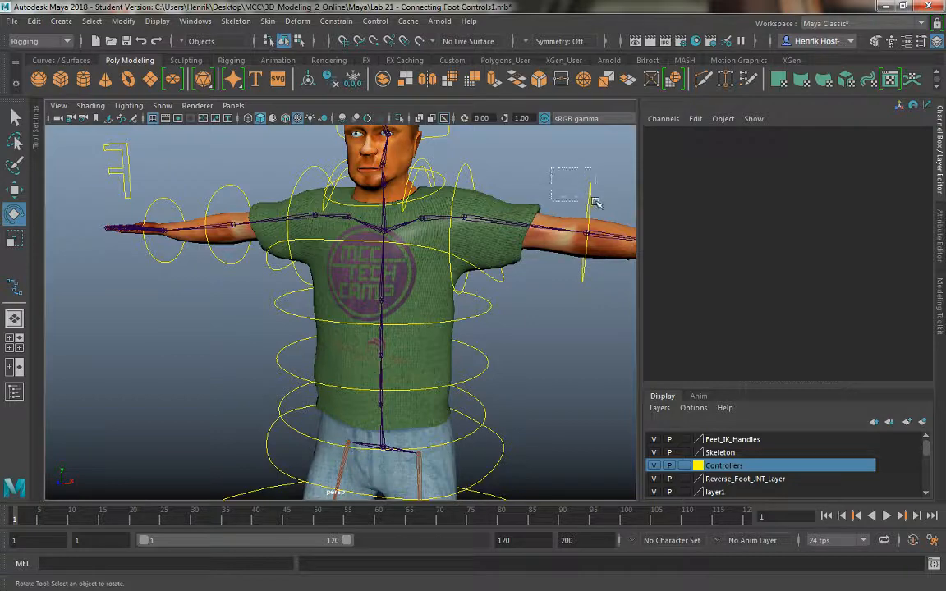
drag(596, 203, 596, 204)
Lock and hide the Translate and Scale X, Y and Z channels of the left clavicle controller L_Clav_CTRL.
click(428, 173)
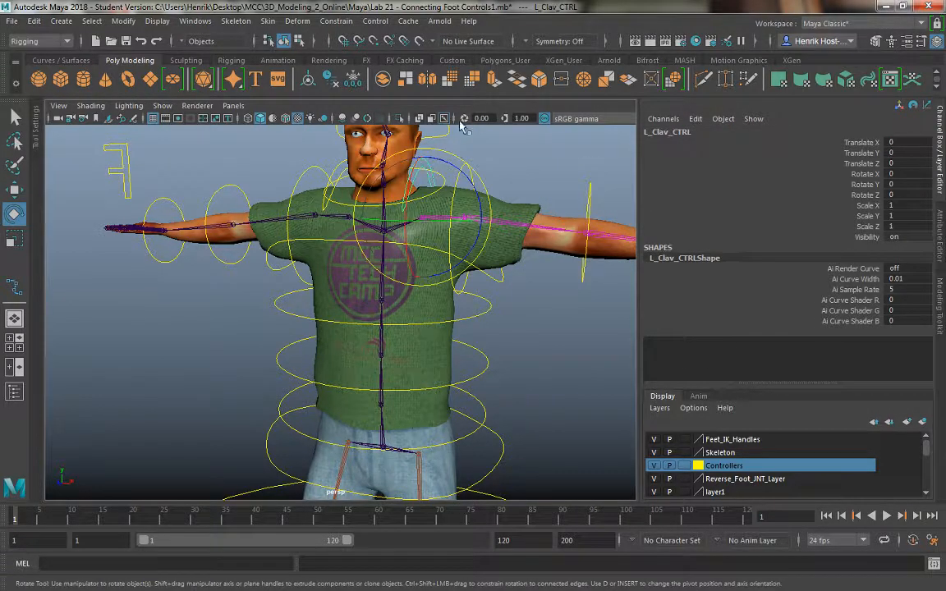
drag(861, 143, 867, 163)
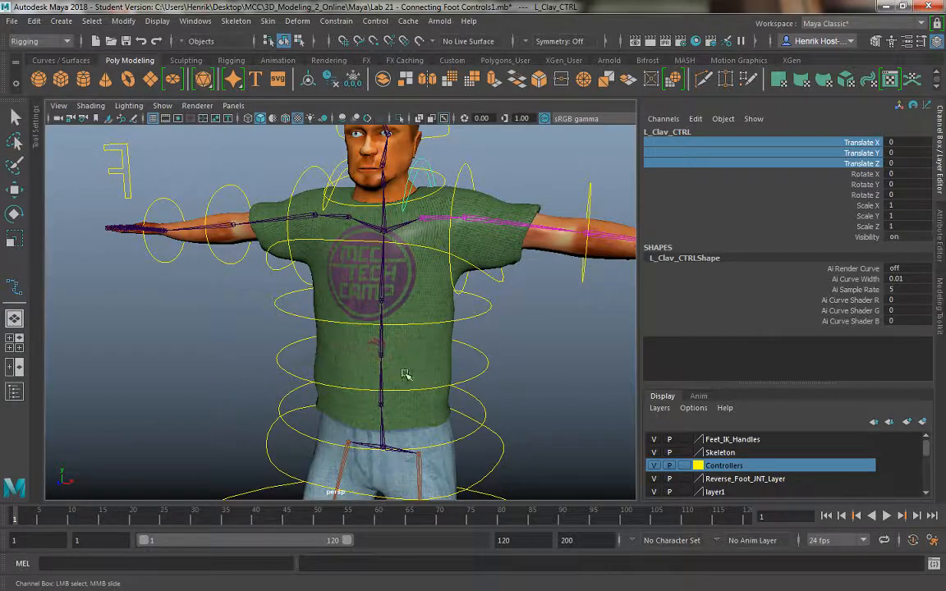
right_click(834, 194)
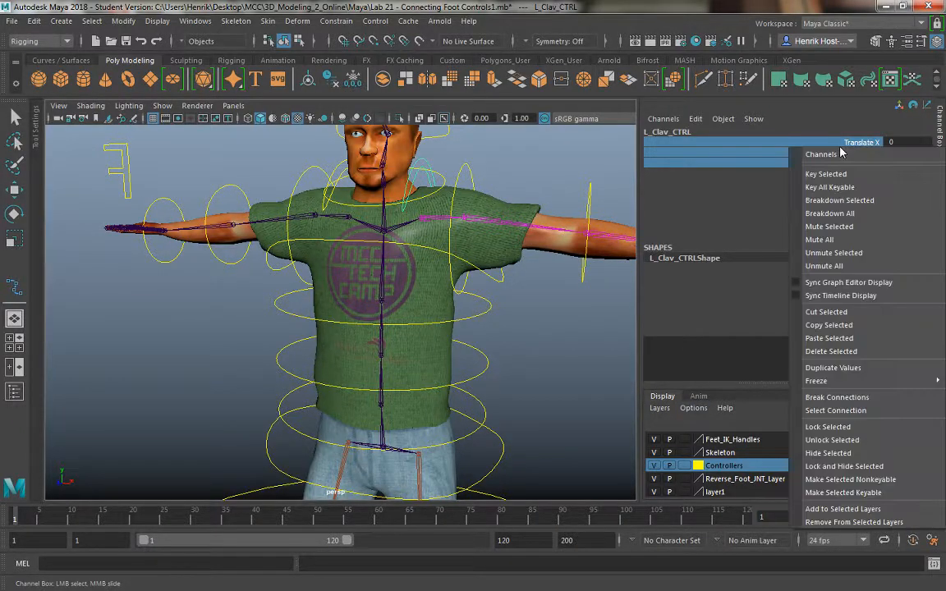
click(844, 465)
drag(862, 175, 864, 194)
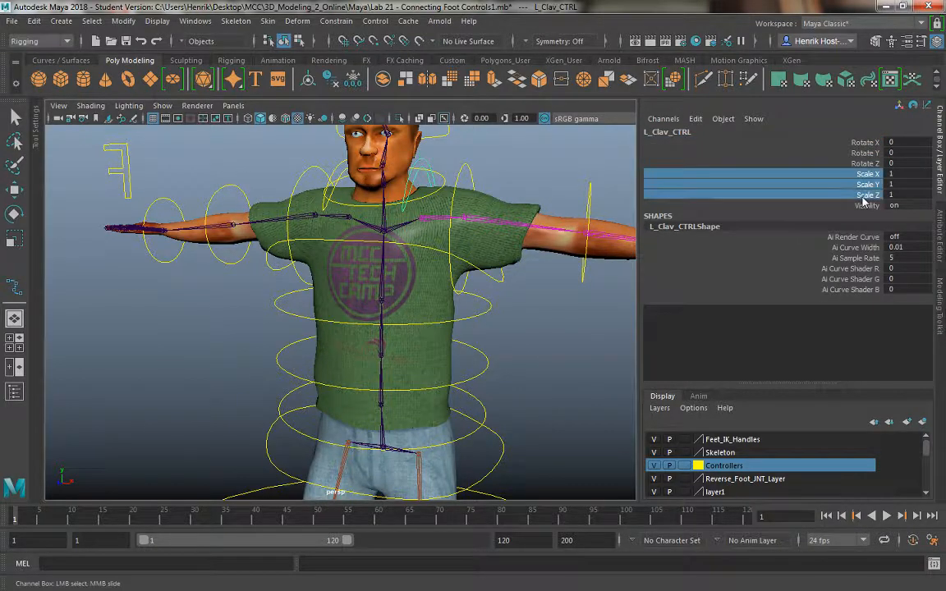
right_click(864, 195)
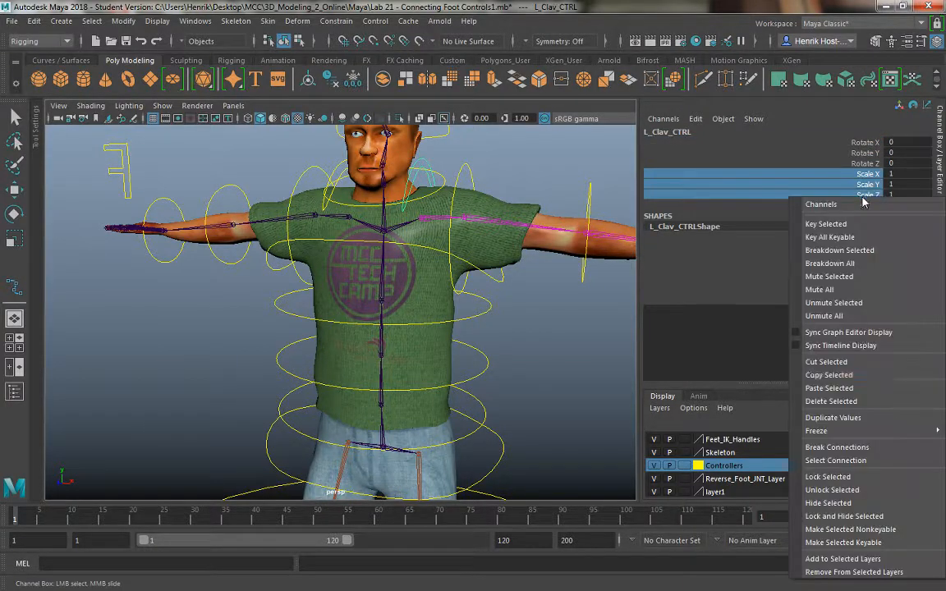
click(854, 515)
Lock the Visibility channel of L_Clav_CTRL without hiding it.
click(867, 174)
right_click(867, 174)
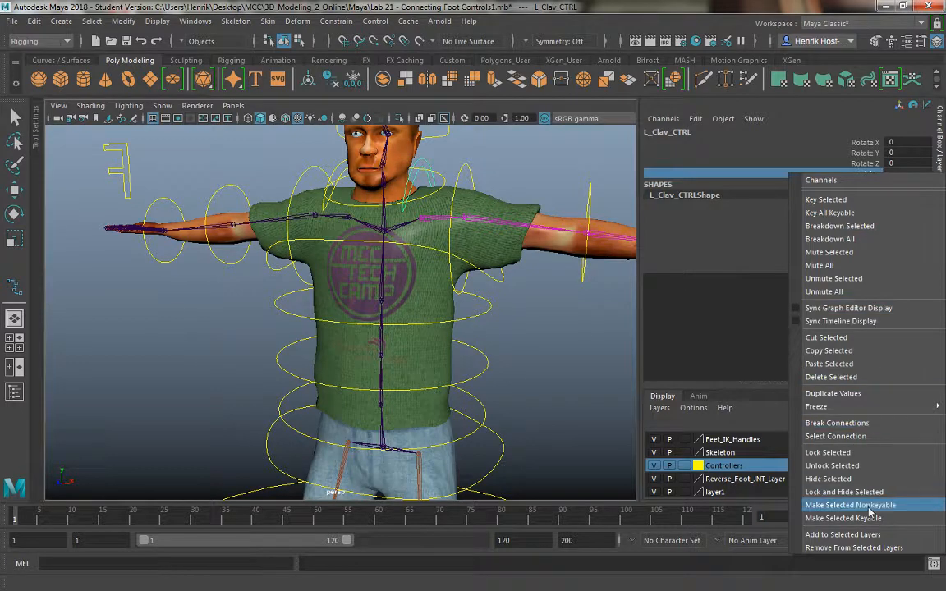
click(778, 423)
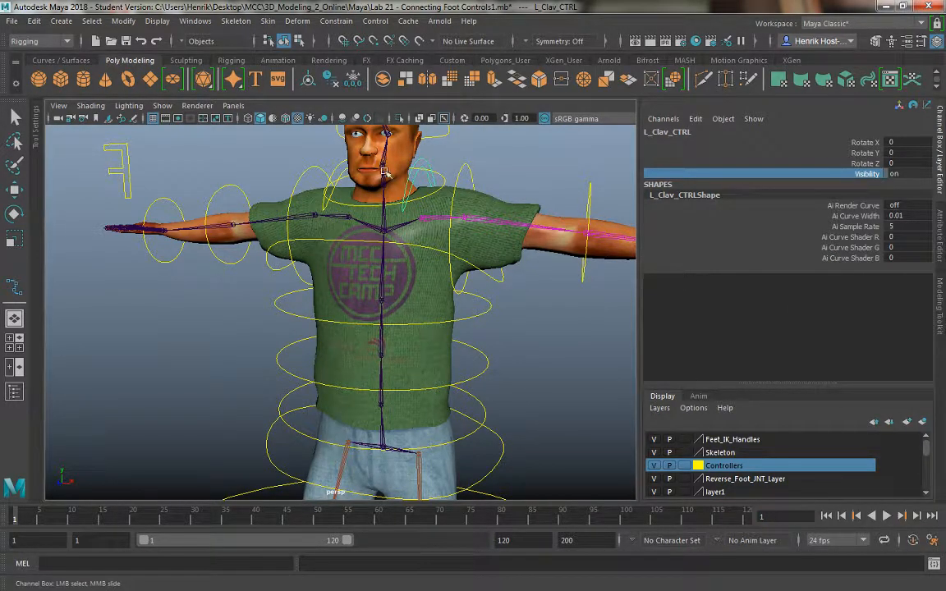
Lock and hide the Scale and Translate X, Y and Z channels of the right clavicle controller R_Clav_CTRL.
click(336, 168)
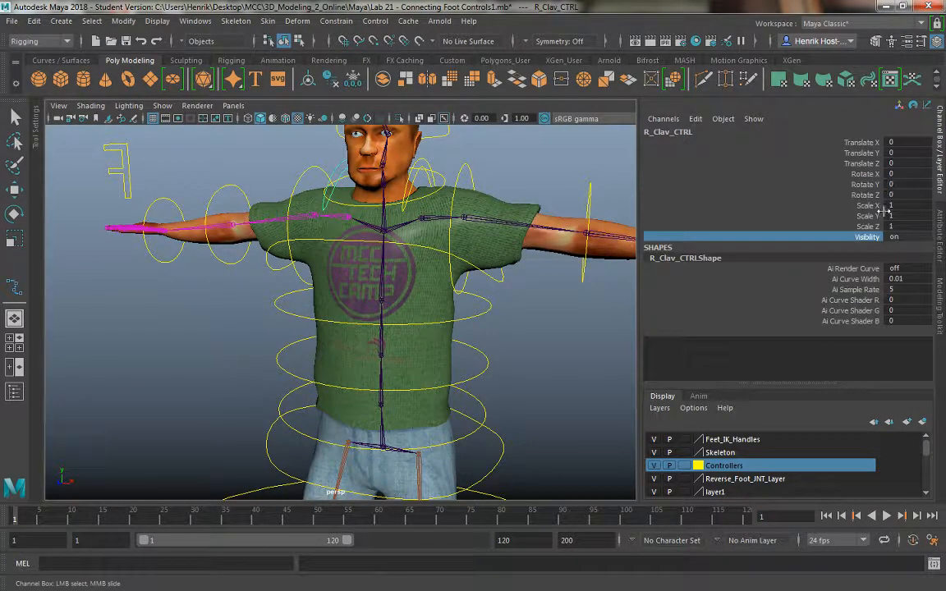
drag(869, 205, 869, 227)
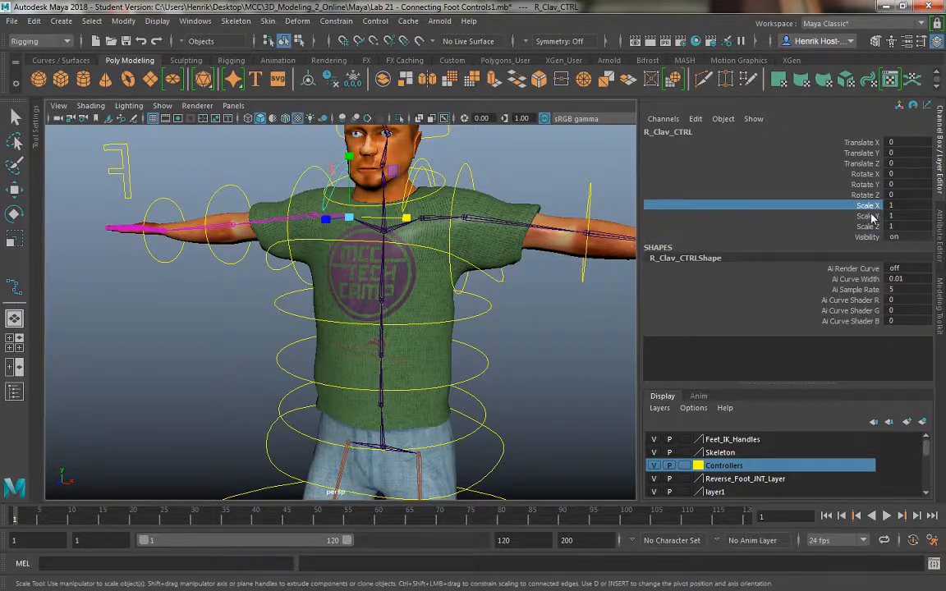
right_click(869, 220)
click(864, 322)
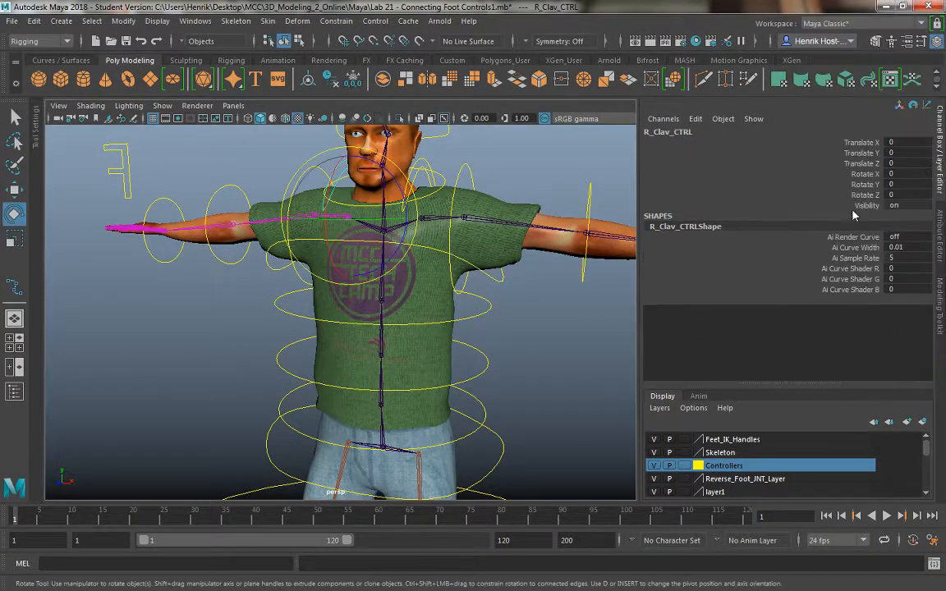
drag(862, 142, 862, 163)
right_click(862, 164)
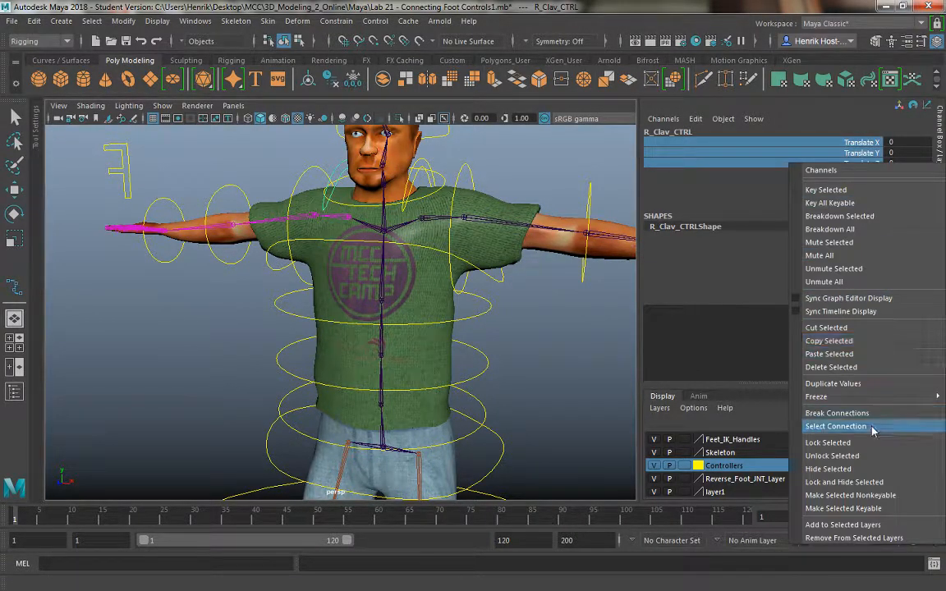
click(844, 482)
Lock the Visibility channel of R_Clav_CTRL without hiding it.
key(e)
click(867, 174)
right_click(867, 174)
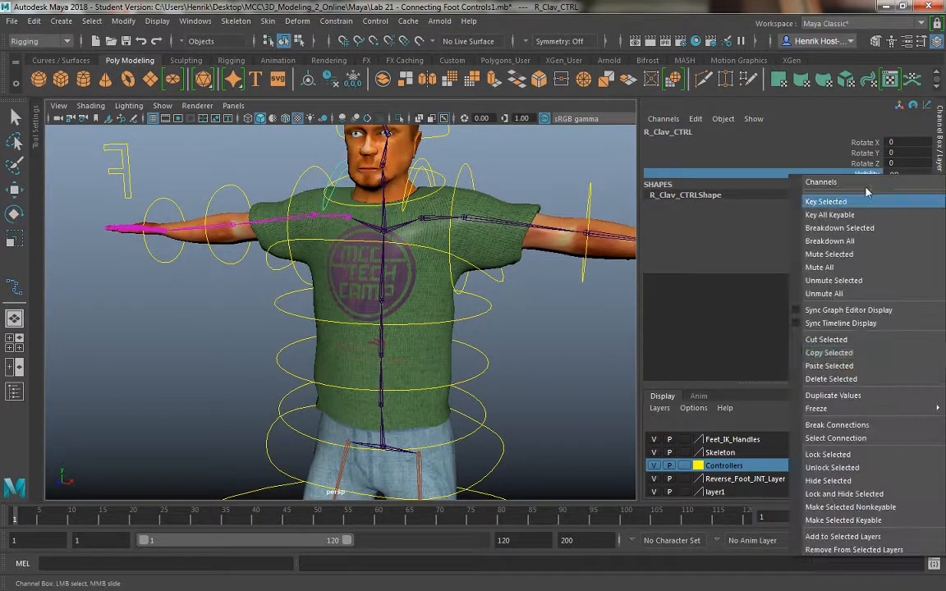
click(773, 419)
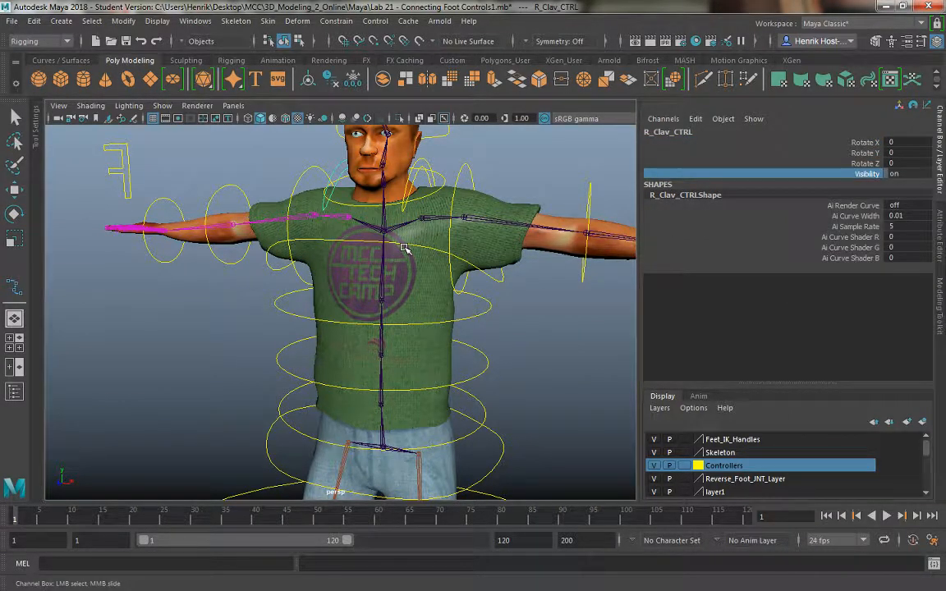
Lock and hide the Scale X, Y and Z channels of the neck controller Neck_CTRL.
click(363, 205)
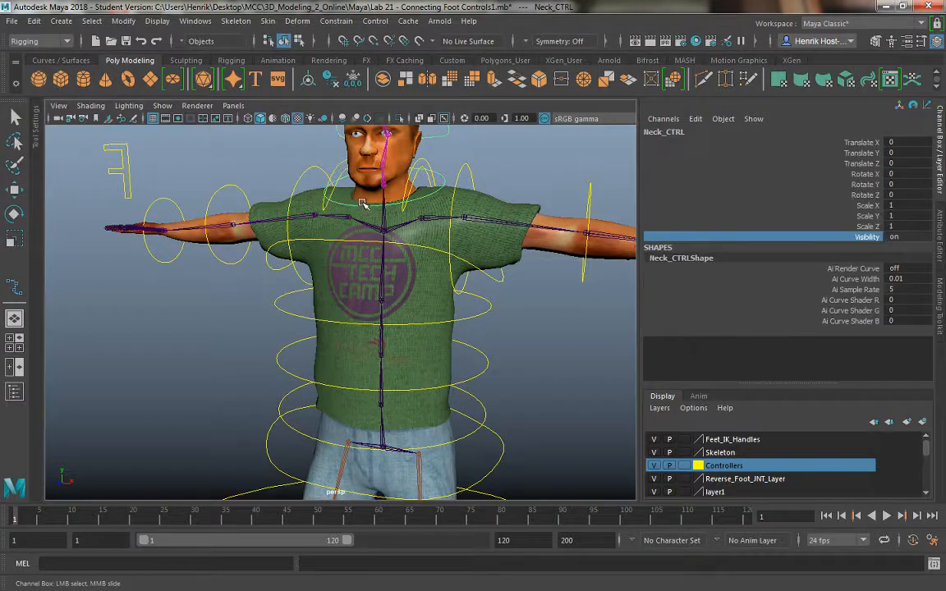
drag(864, 205, 864, 226)
right_click(864, 220)
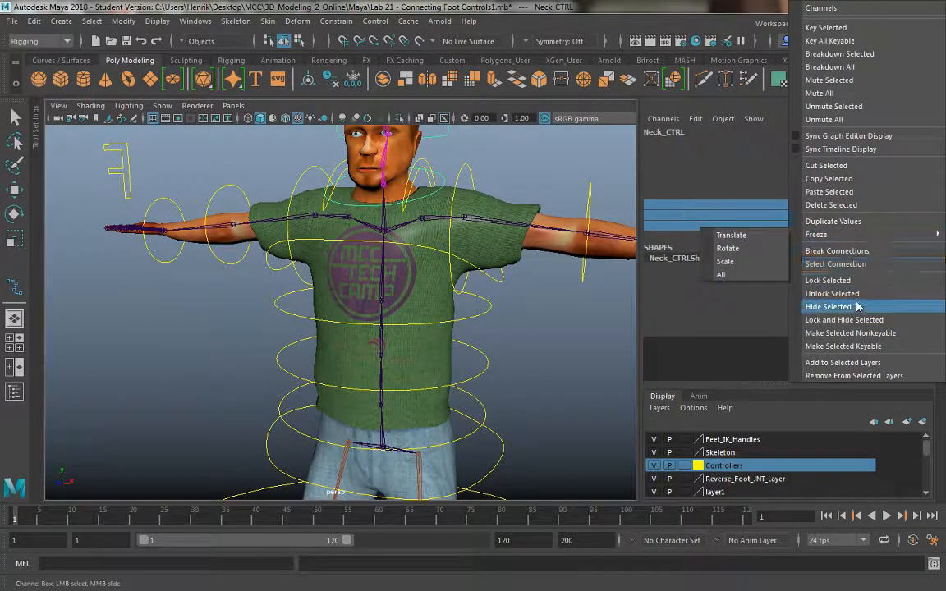
click(846, 319)
key(e)
Lock the Visibility channel of Neck_CTRL without hiding it, and lock and hide its Translate X, Y and Z channels.
click(787, 205)
right_click(787, 205)
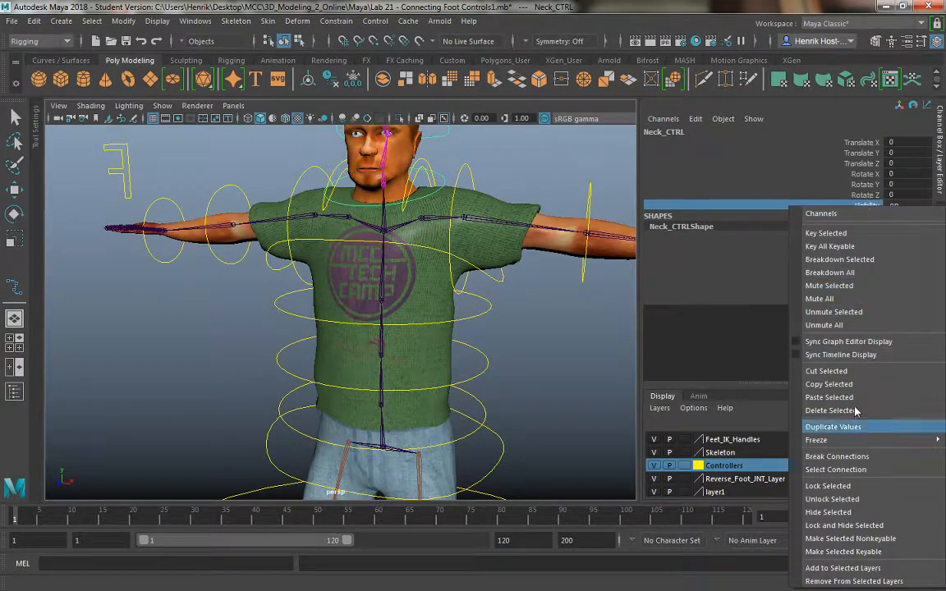
click(846, 488)
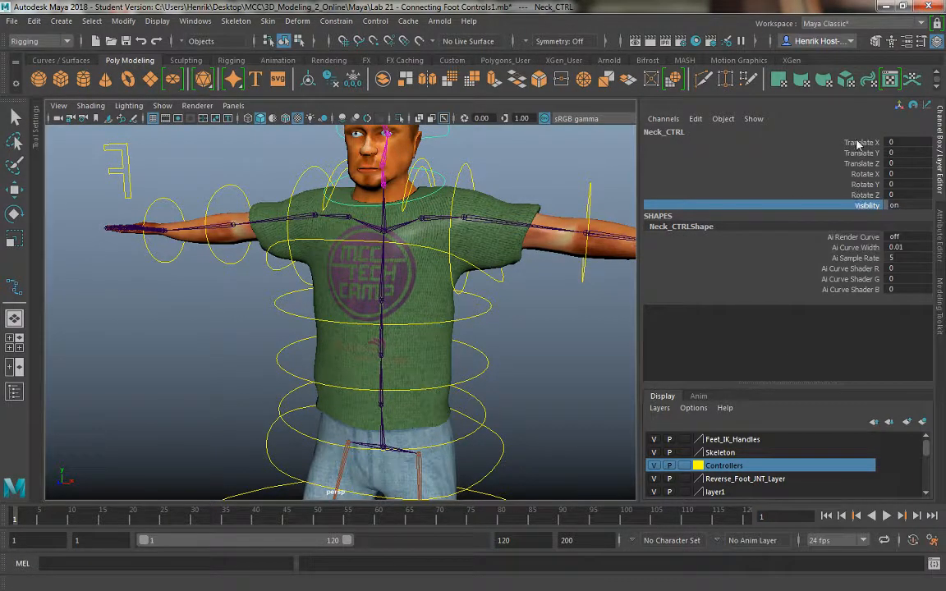
drag(858, 144, 854, 163)
right_click(790, 165)
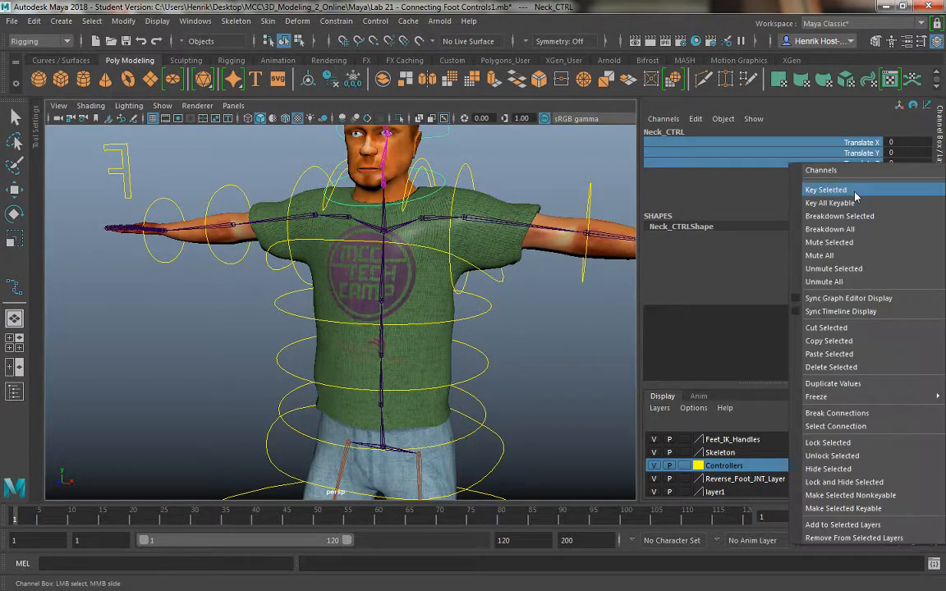
click(844, 482)
Lock and hide the Translate and Scale X, Y and Z channels of the head controller Head_CTRL.
alt+middle_drag(443, 123, 482, 271)
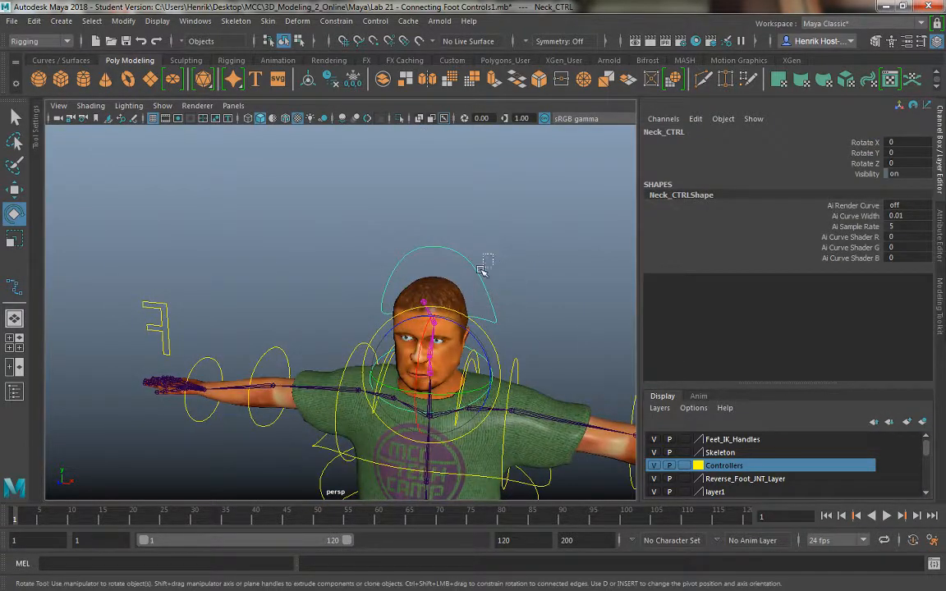
click(482, 271)
drag(861, 145, 854, 163)
right_click(790, 165)
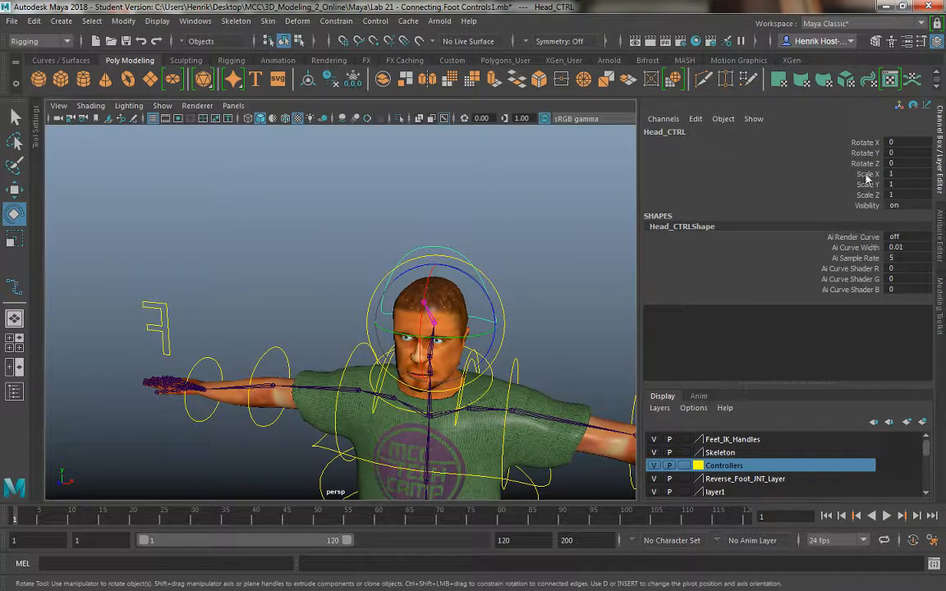
drag(866, 175, 866, 194)
right_click(867, 195)
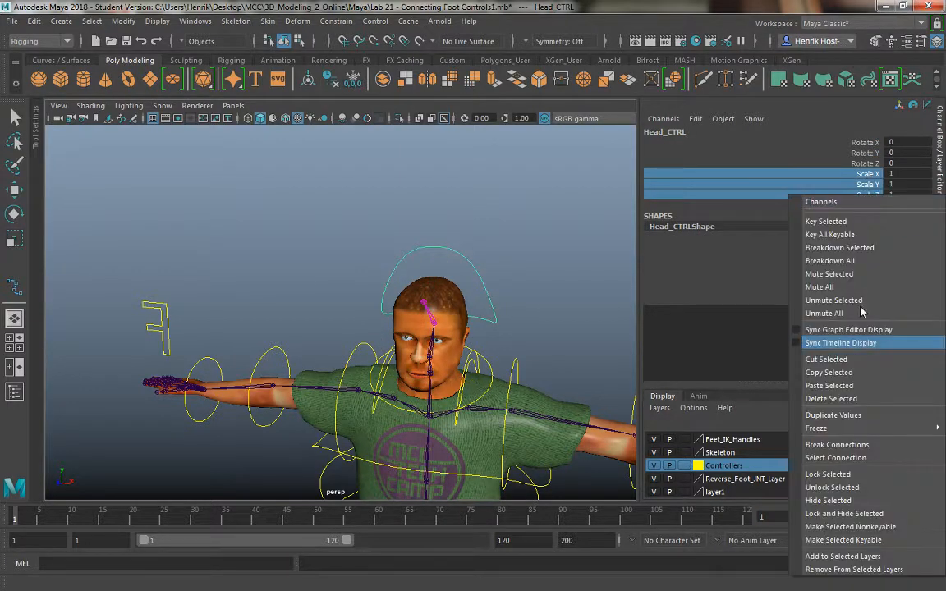
click(846, 514)
Lock the Visibility channel of Head_CTRL without hiding it, and deselect the controller.
click(862, 176)
right_click(861, 176)
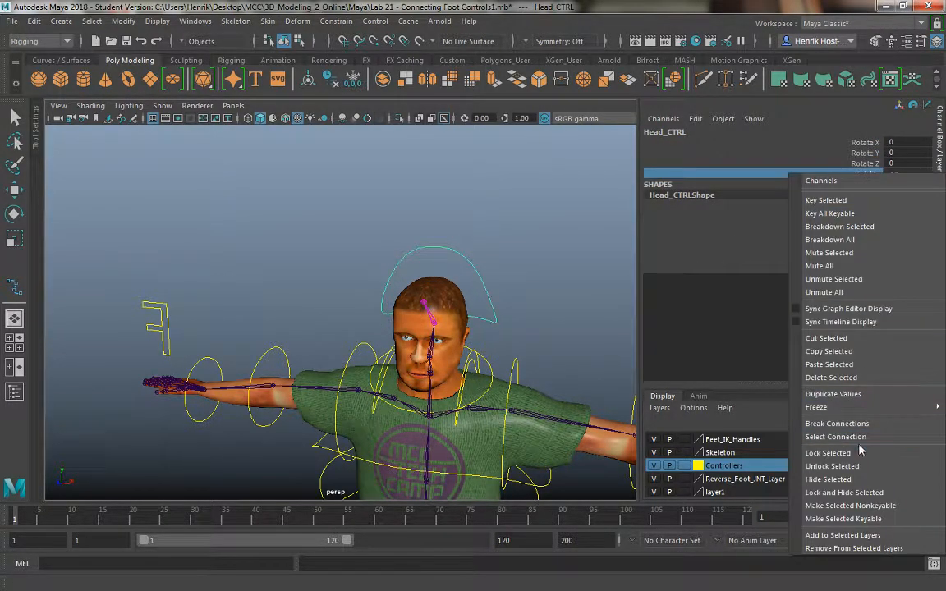
click(859, 453)
click(411, 196)
Lock the Visibility channel of the right shoulder controller R_Shoulder_CTRL without hiding it.
alt+drag(411, 196, 498, 165)
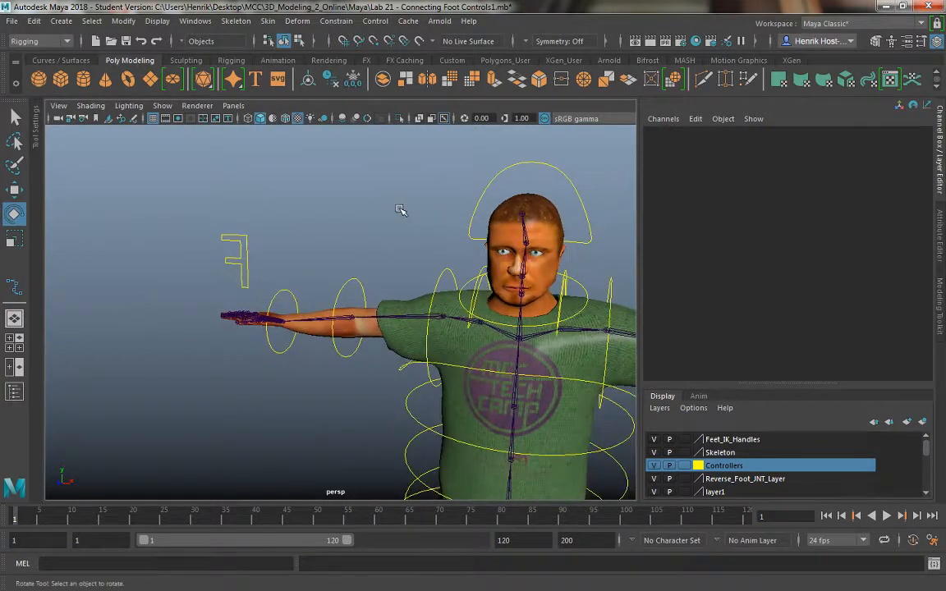
drag(449, 268, 450, 269)
key(f)
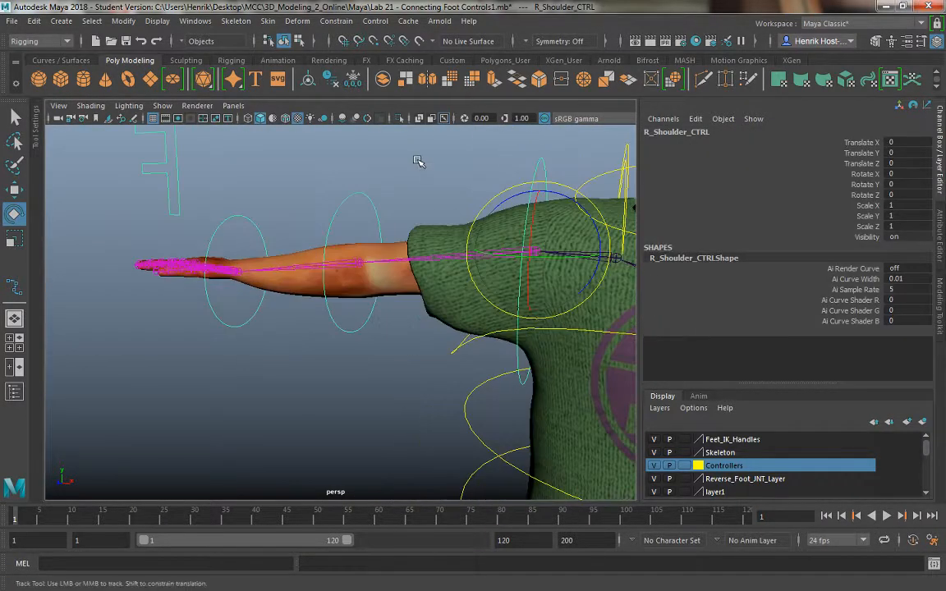
click(871, 238)
right_click(870, 238)
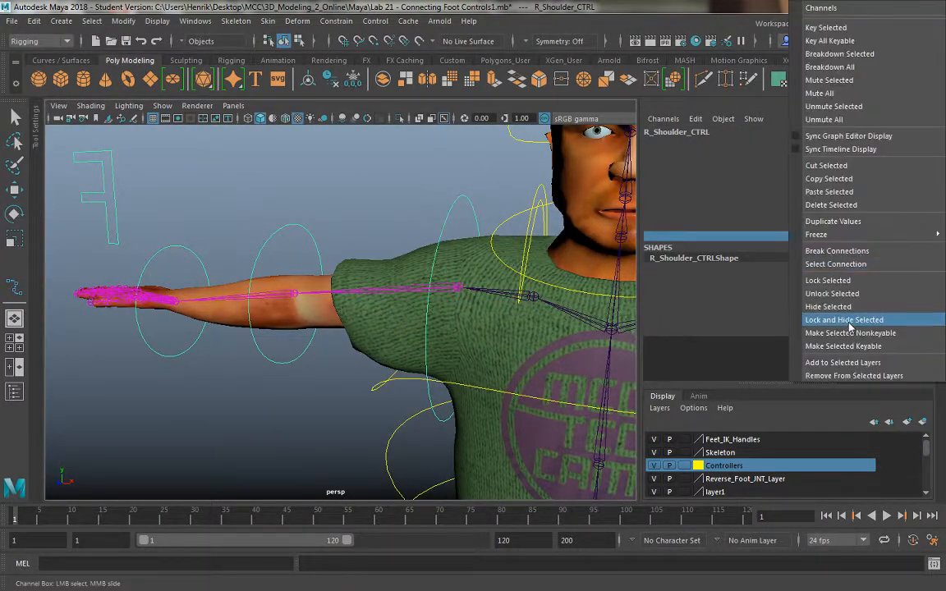
click(853, 281)
Lock and hide the Scale and Translate X, Y and Z channels of R_Shoulder_CTRL.
click(871, 227)
drag(871, 227, 871, 206)
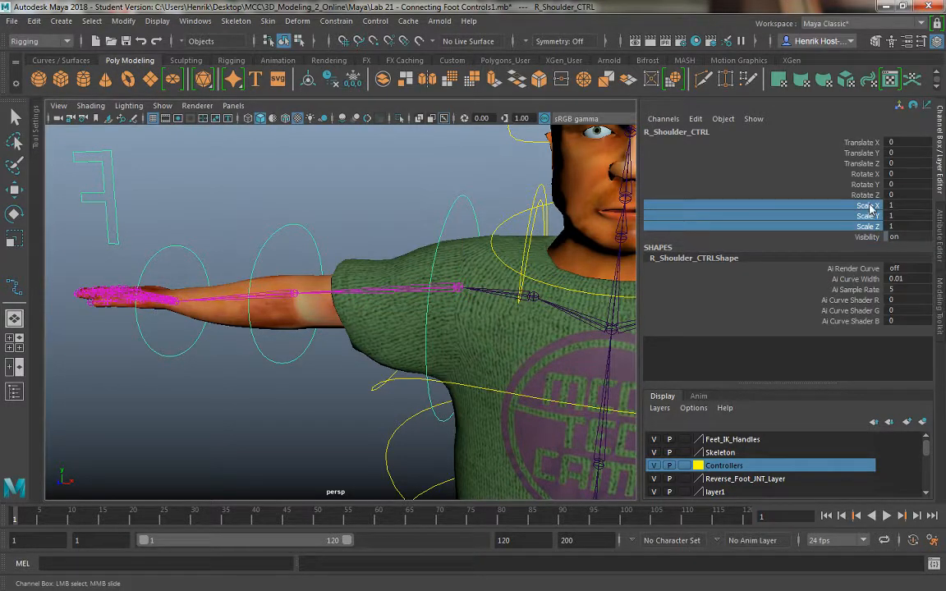
right_click(871, 206)
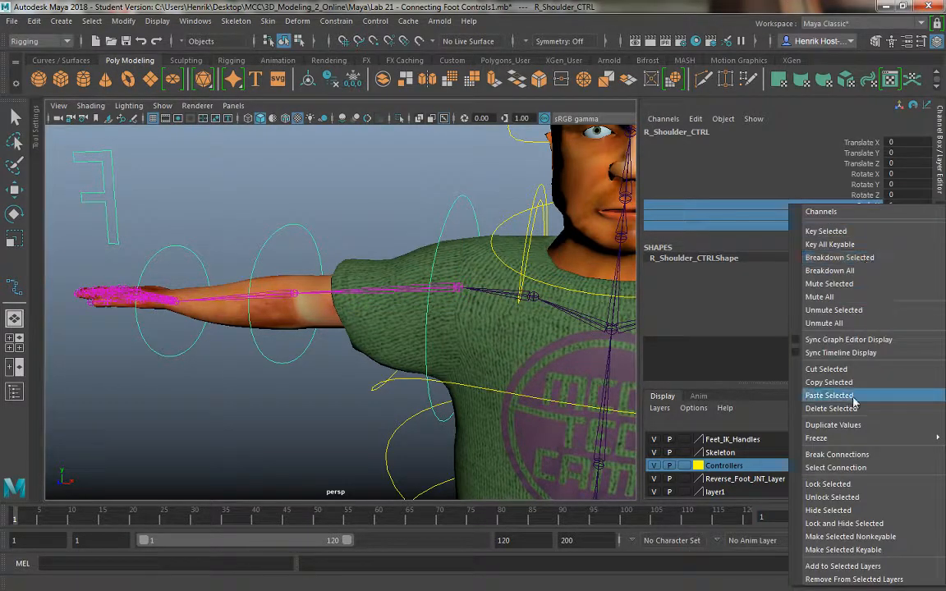
click(846, 523)
drag(853, 146, 854, 163)
right_click(854, 164)
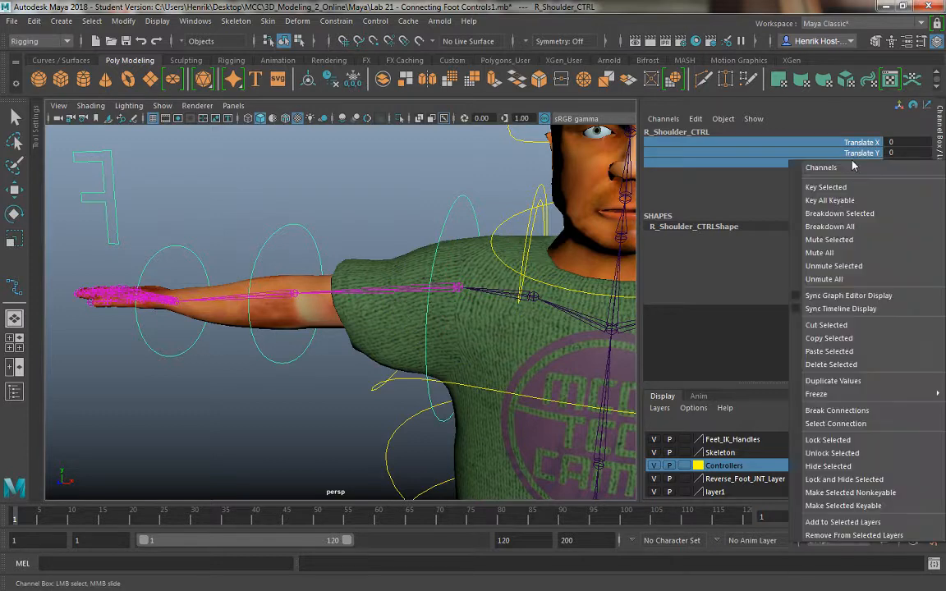
click(862, 479)
key(e)
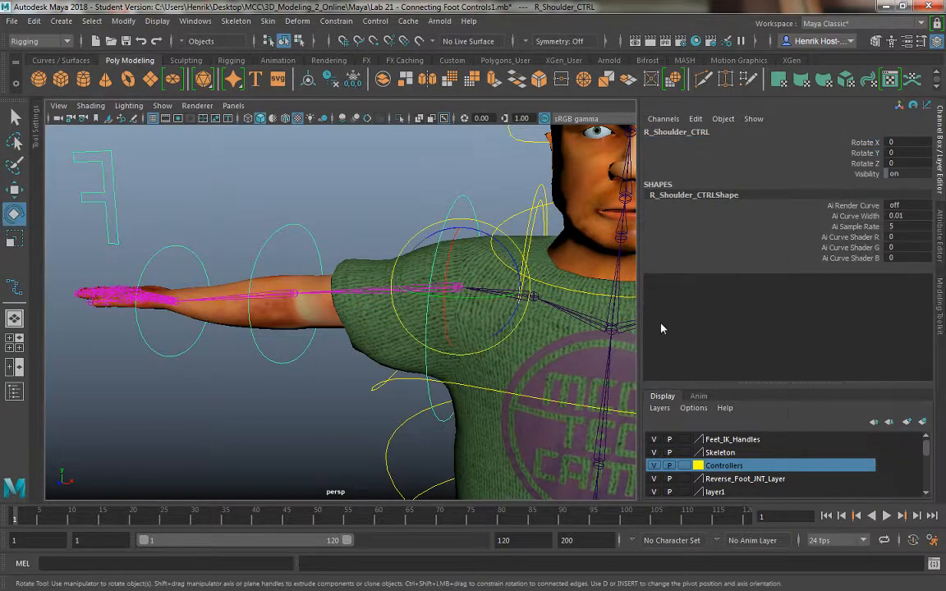
Check which channels remain on the root, waist, spine and chest controllers.
key(f)
alt+right_drag(542, 337, 452, 245)
alt+middle_drag(561, 454, 541, 309)
click(446, 359)
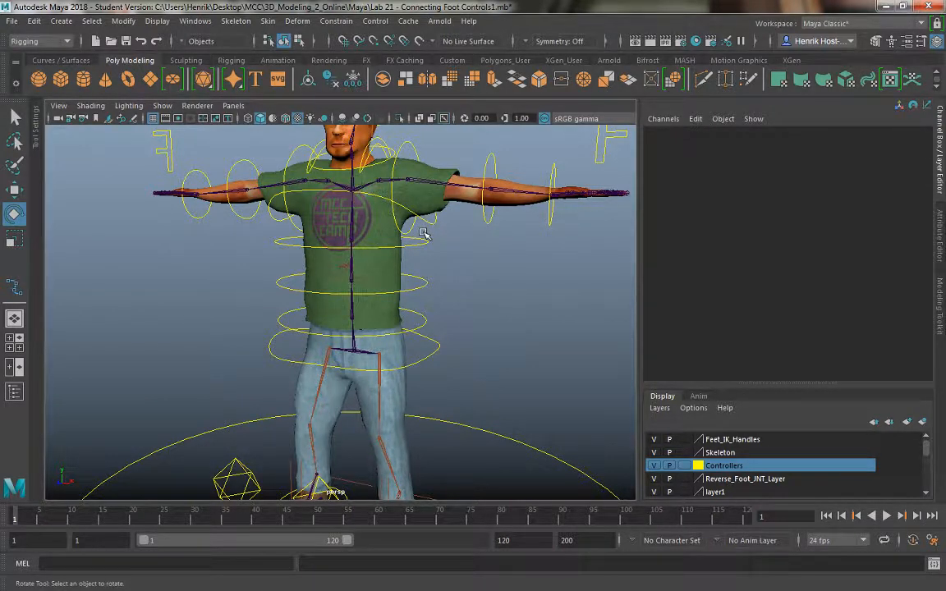
click(436, 347)
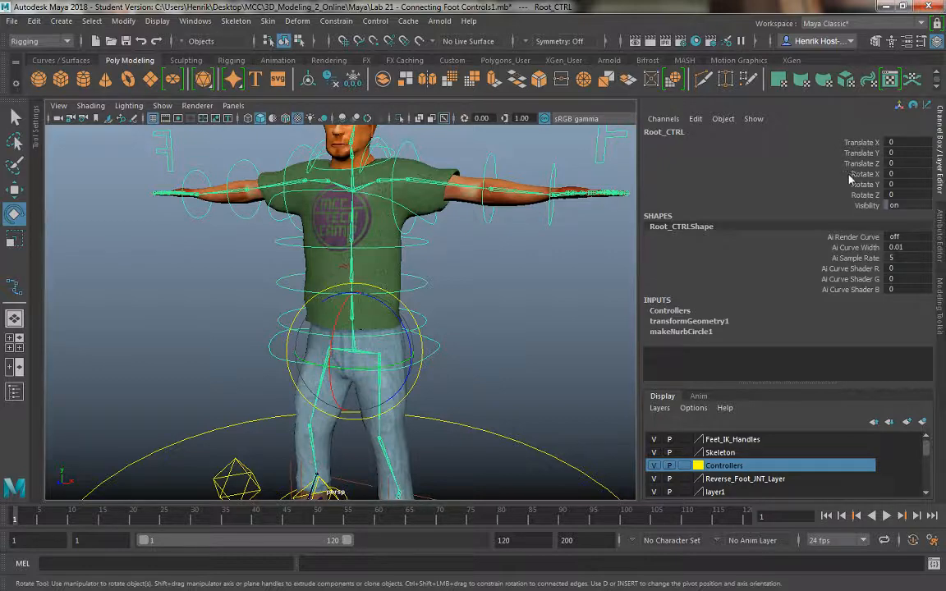
click(422, 321)
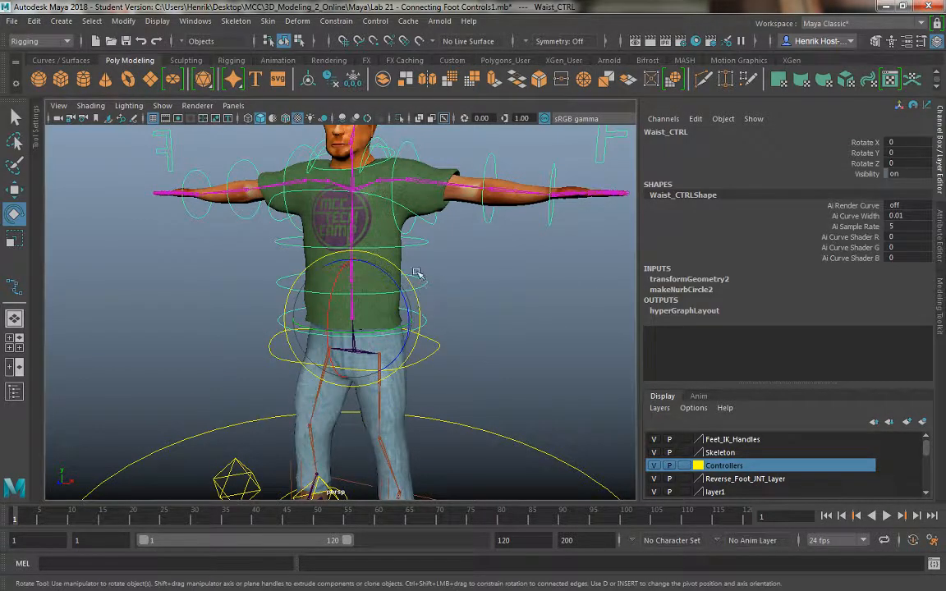
click(420, 282)
click(422, 245)
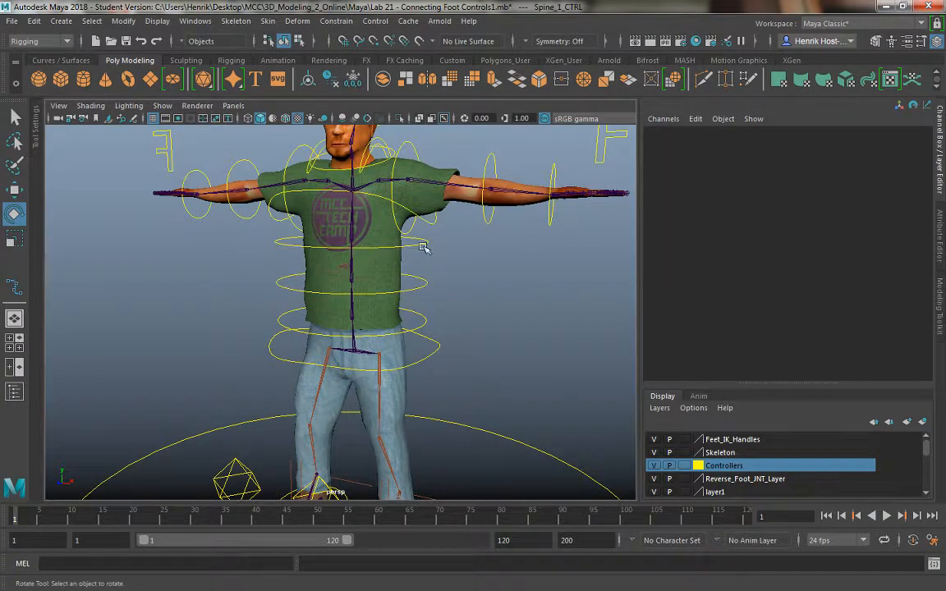
click(496, 250)
click(419, 201)
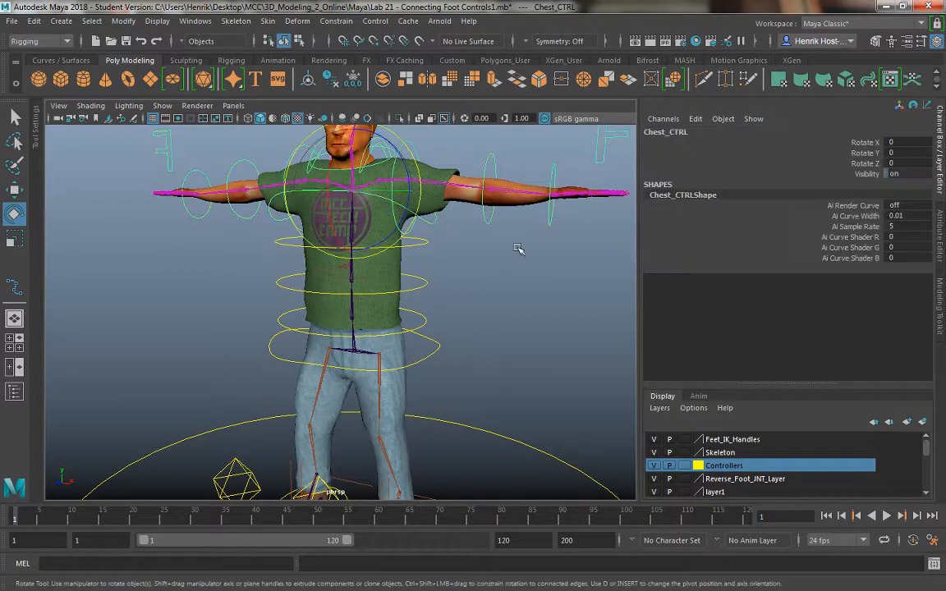
Check which channels remain on the left and right shoulder and clavicle controllers.
alt+right_drag(492, 289, 559, 382)
click(505, 161)
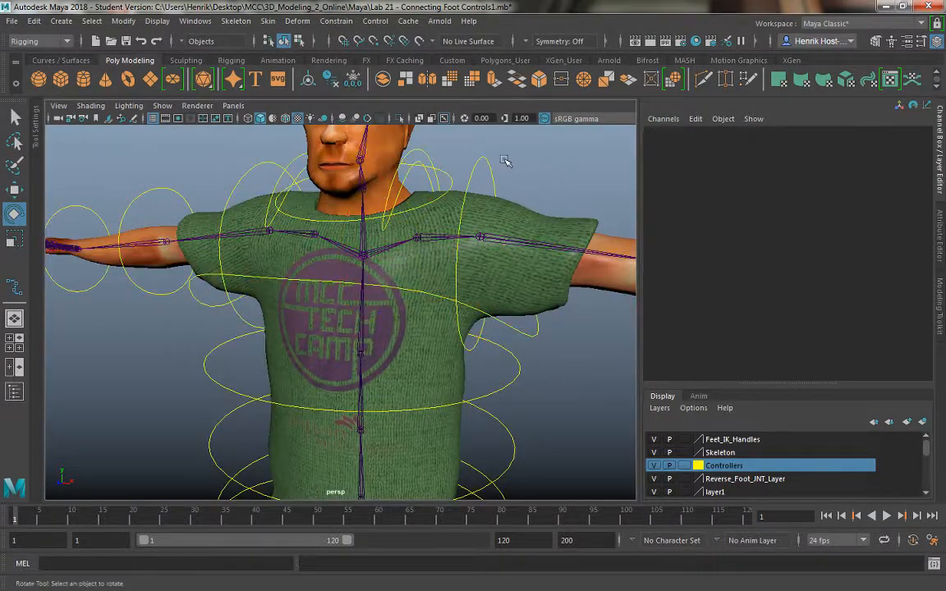
click(494, 177)
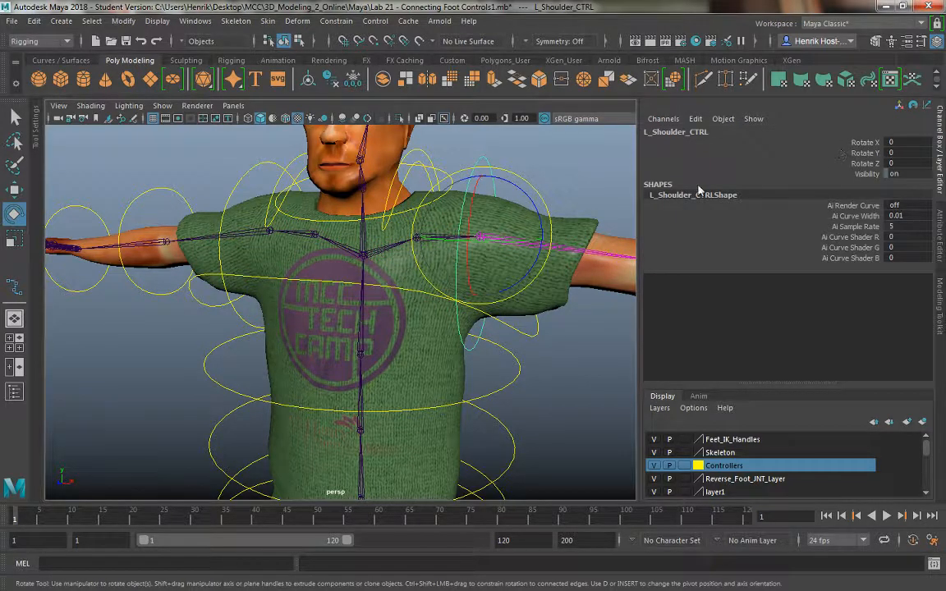
click(258, 161)
click(271, 151)
click(283, 148)
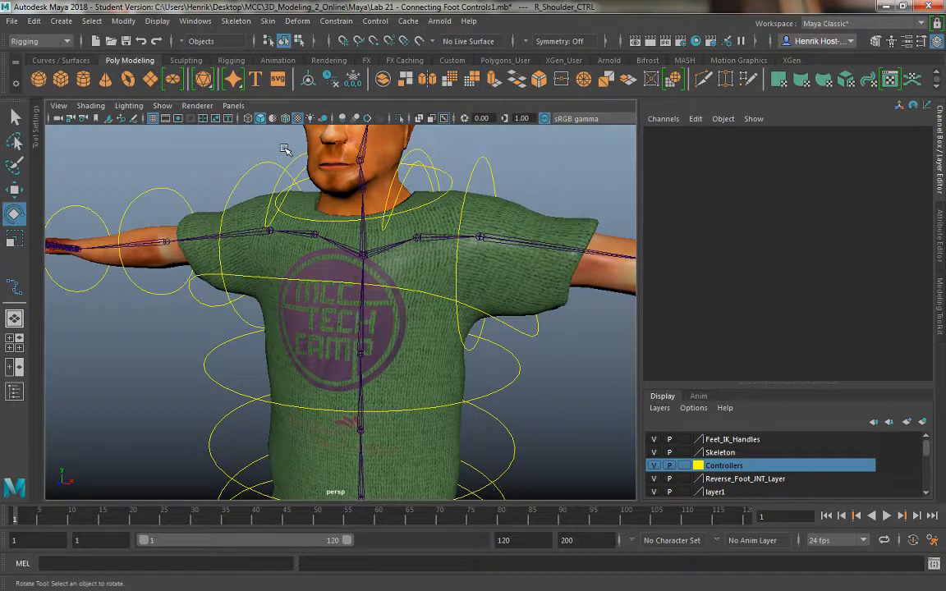
click(297, 162)
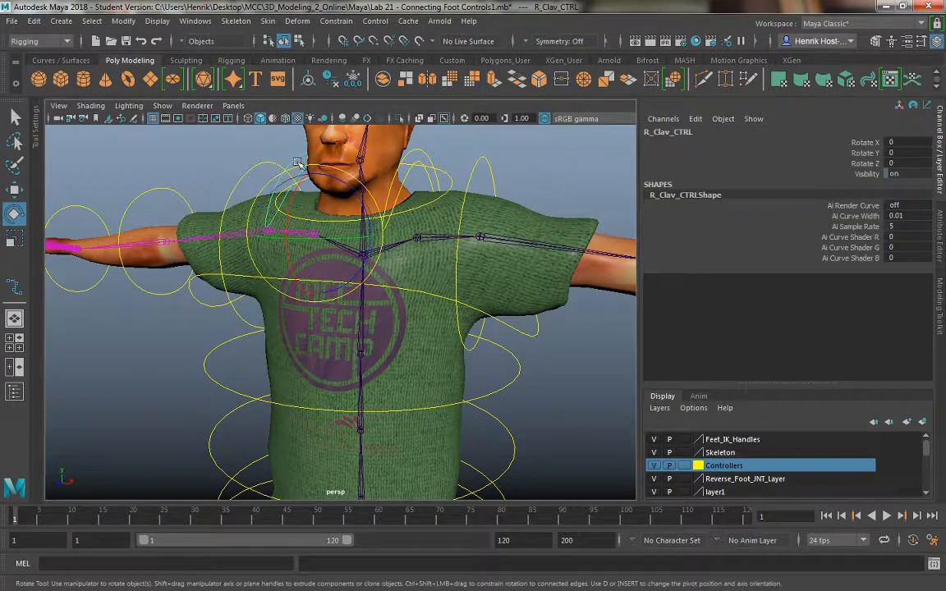
click(420, 156)
click(423, 152)
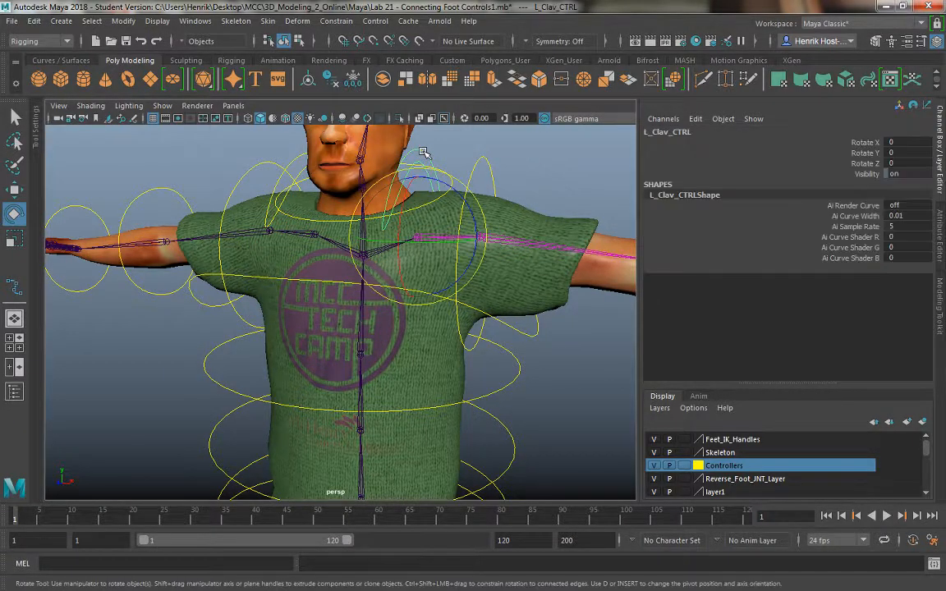
Try bending the left elbow by rotating L_Elbow_CTRL about its Y axis, and undo the rotation.
alt+drag(497, 171, 423, 209)
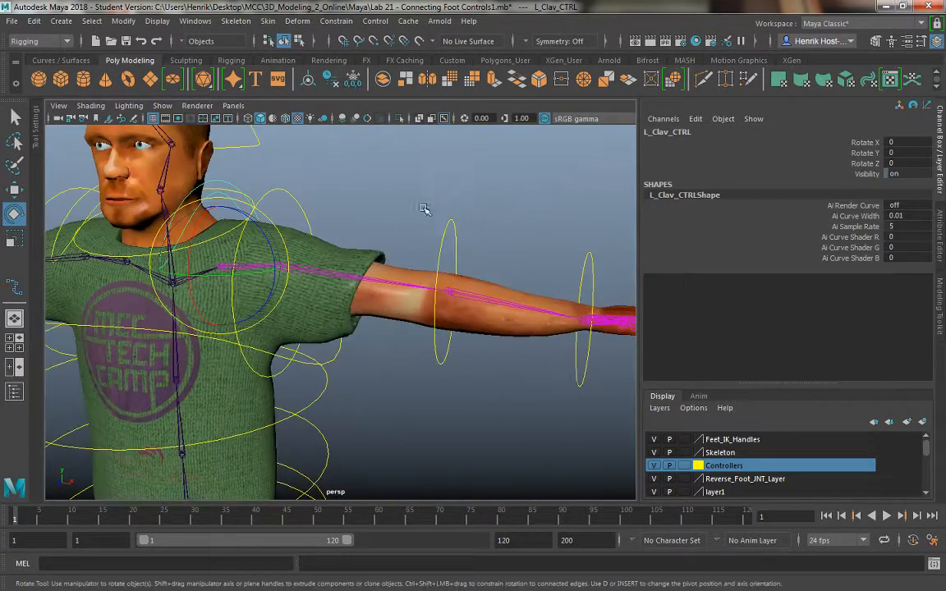
click(393, 189)
mouse_move(349, 178)
alt+mouse_down()
mouse_move(401, 205)
mouse_move(363, 184)
alt+mouse_up()
click(557, 222)
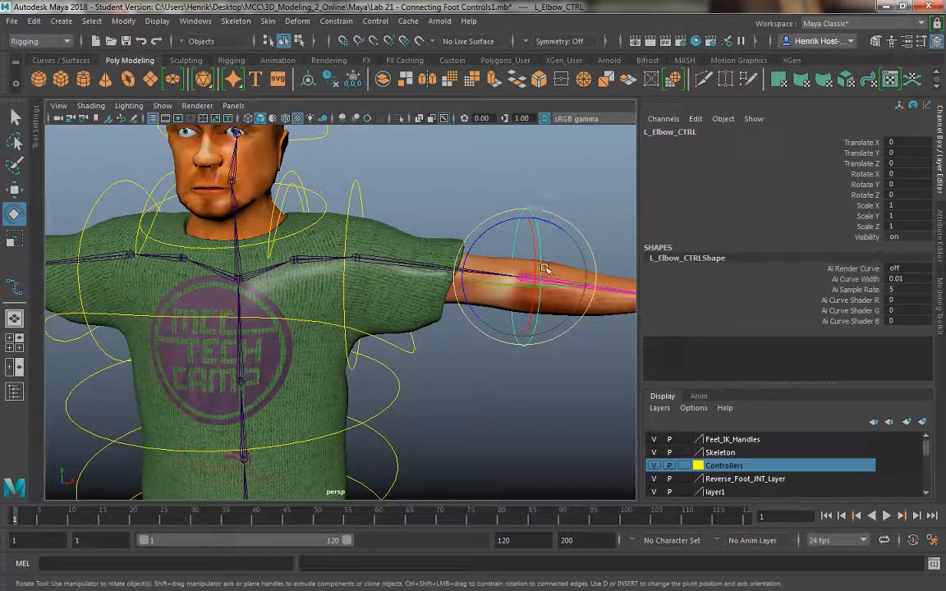
alt+drag(554, 270, 345, 383)
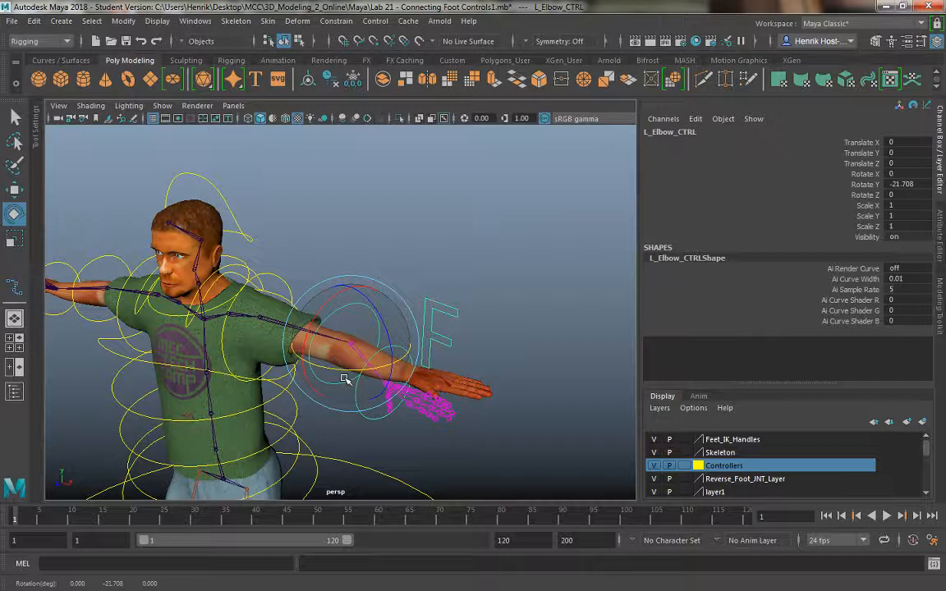
key(ctrl+z)
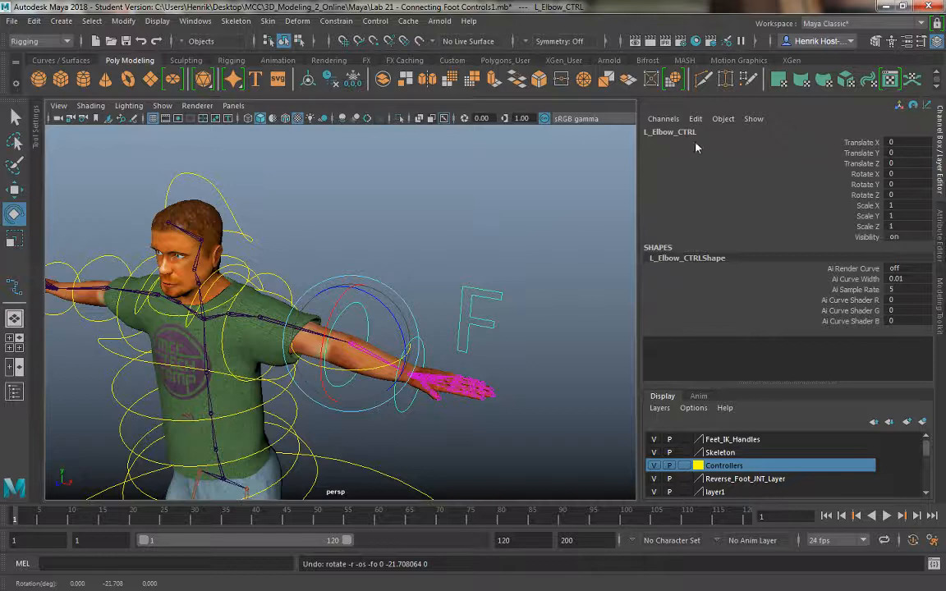
Lock and hide the Translate and Scale X, Y and Z channels of L_Elbow_CTRL.
drag(875, 163, 873, 146)
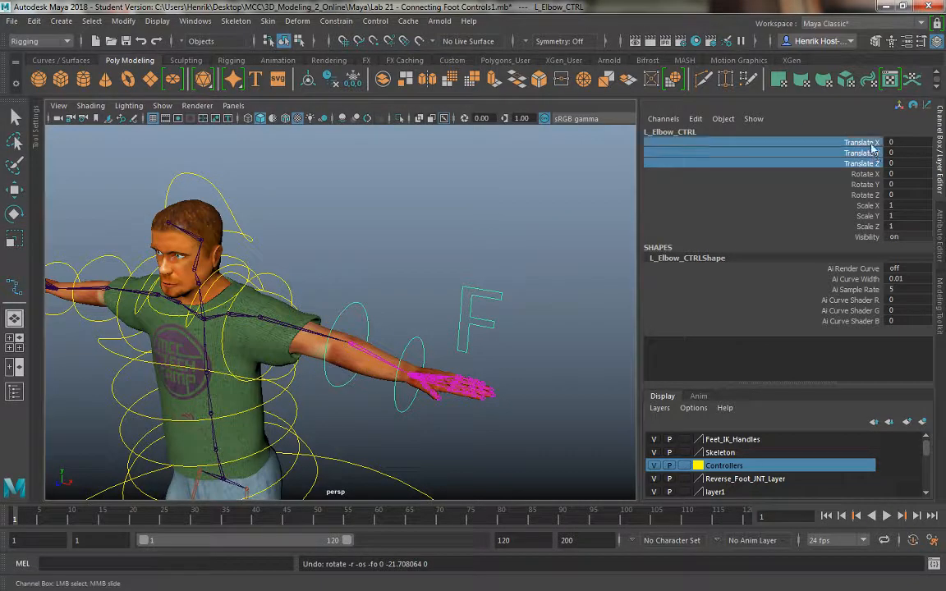
right_click(872, 146)
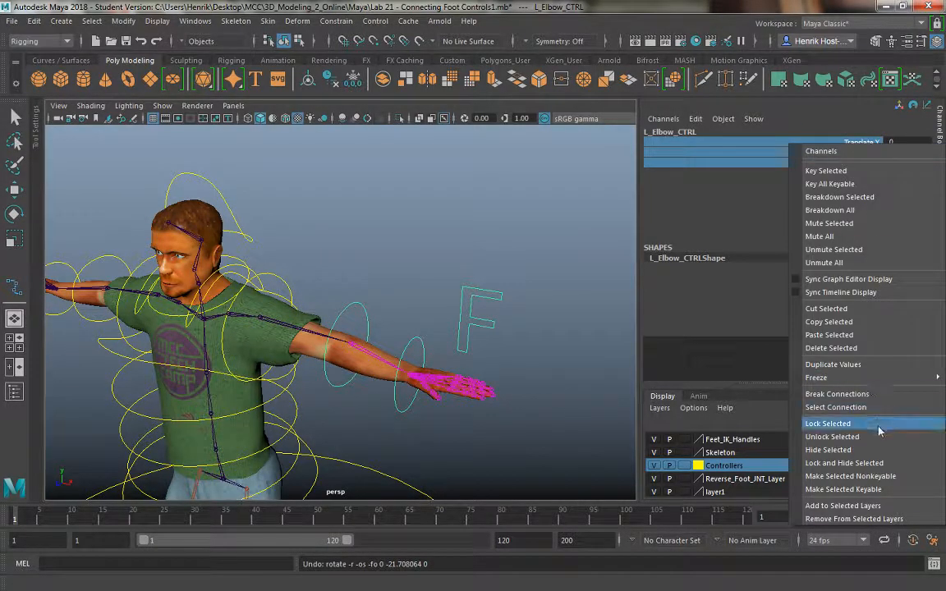
click(854, 463)
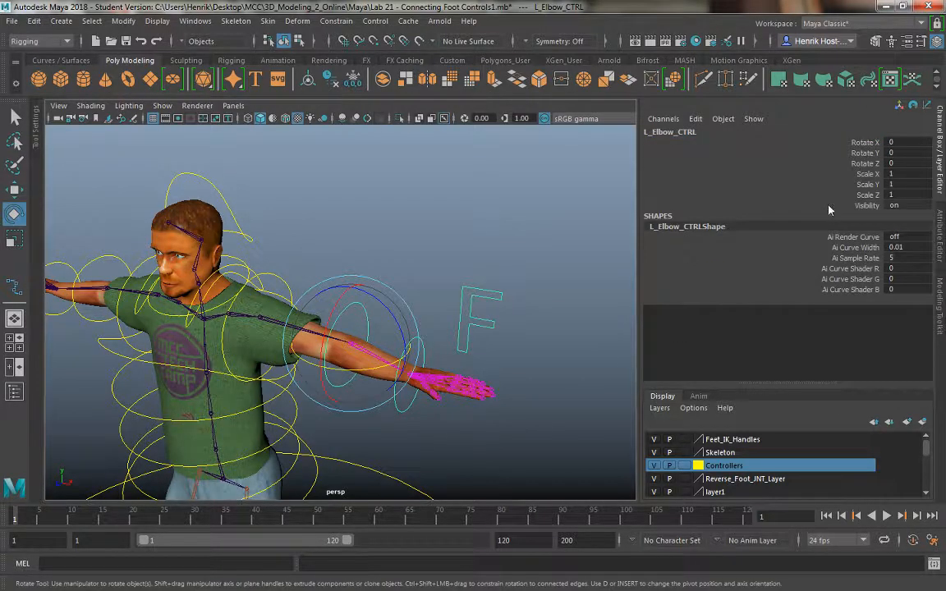
drag(867, 174, 863, 195)
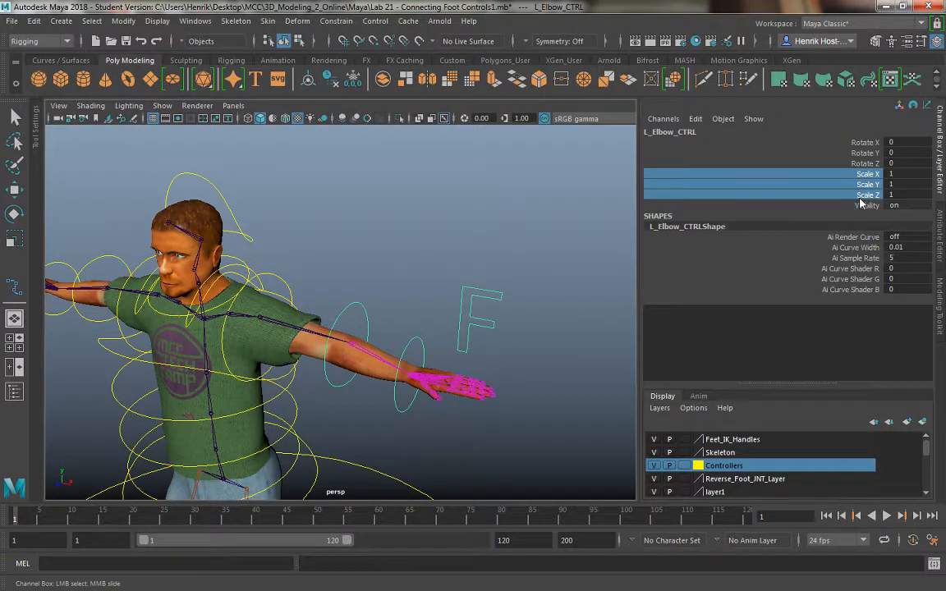
right_click(860, 203)
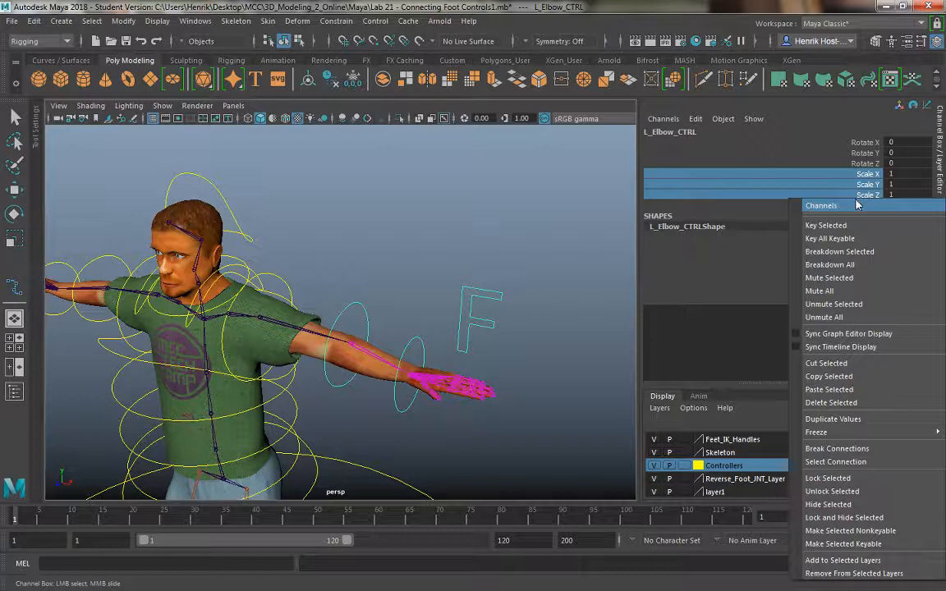
click(860, 519)
key(e)
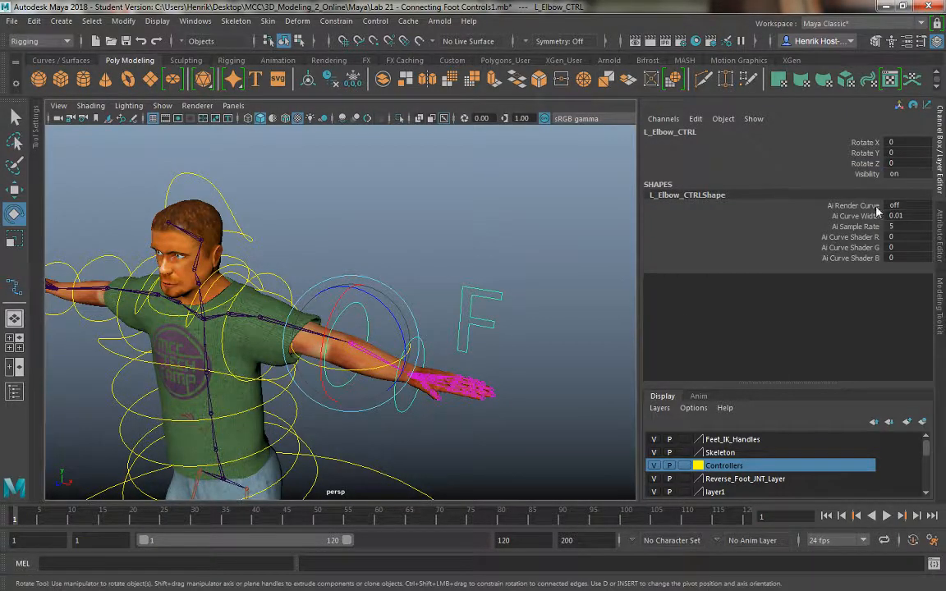
Lock the Visibility channel of L_Elbow_CTRL and deselect the controller.
click(785, 174)
right_click(788, 173)
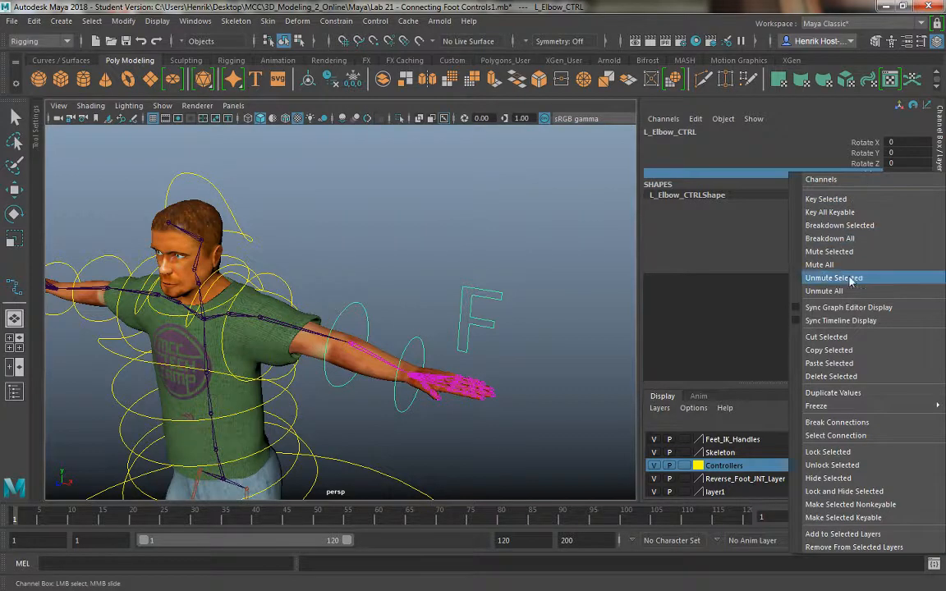
click(832, 421)
click(436, 358)
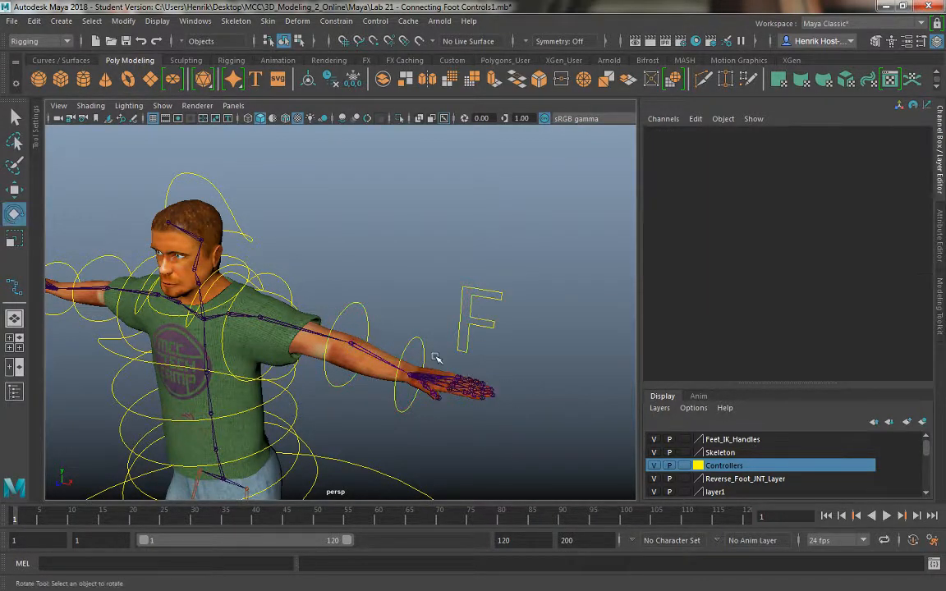
Lock and hide the Translate and Scale X, Y and Z channels of L_Wrist_CTRL.
click(403, 354)
drag(863, 142, 862, 164)
right_click(863, 163)
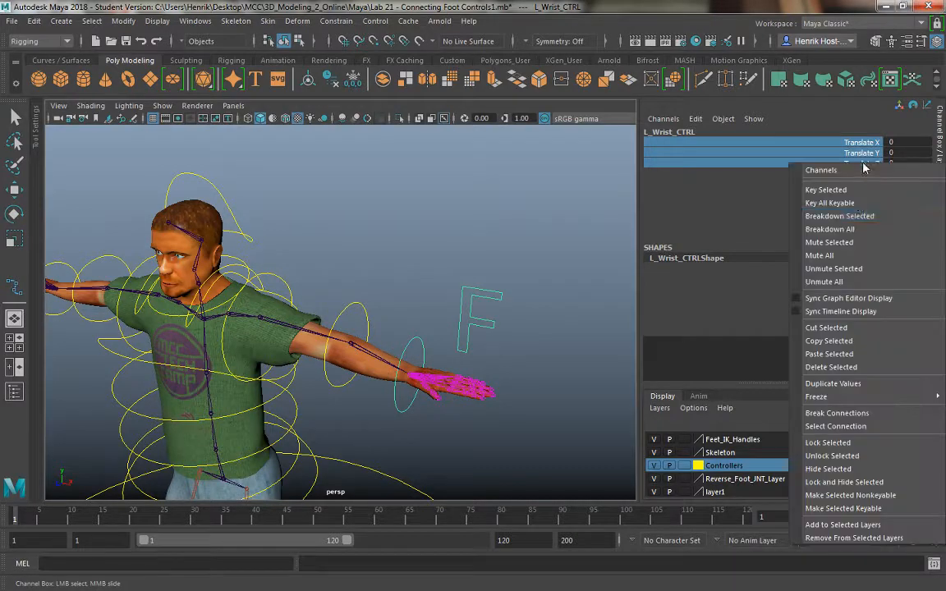
click(844, 482)
drag(854, 174, 821, 195)
right_click(790, 196)
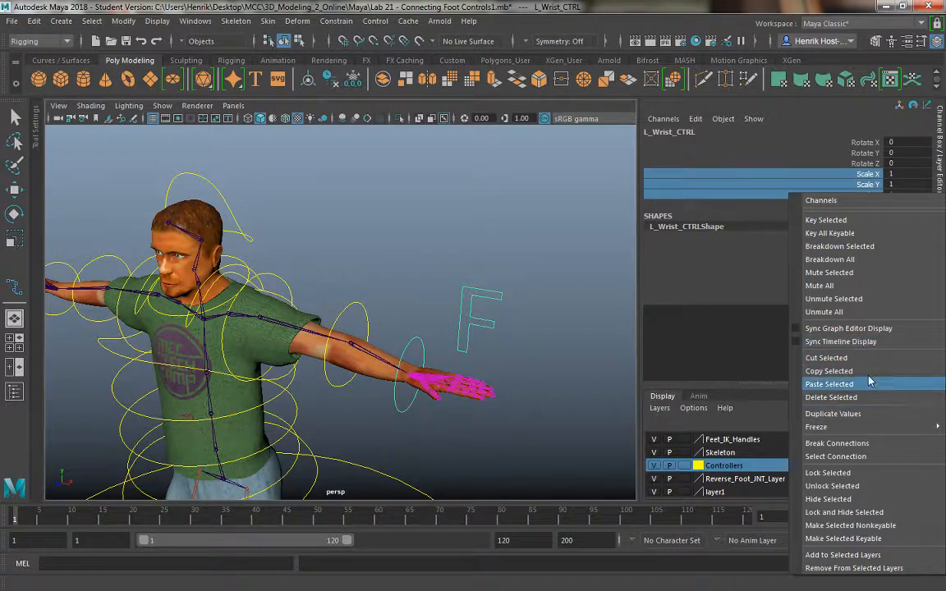
click(854, 515)
key(e)
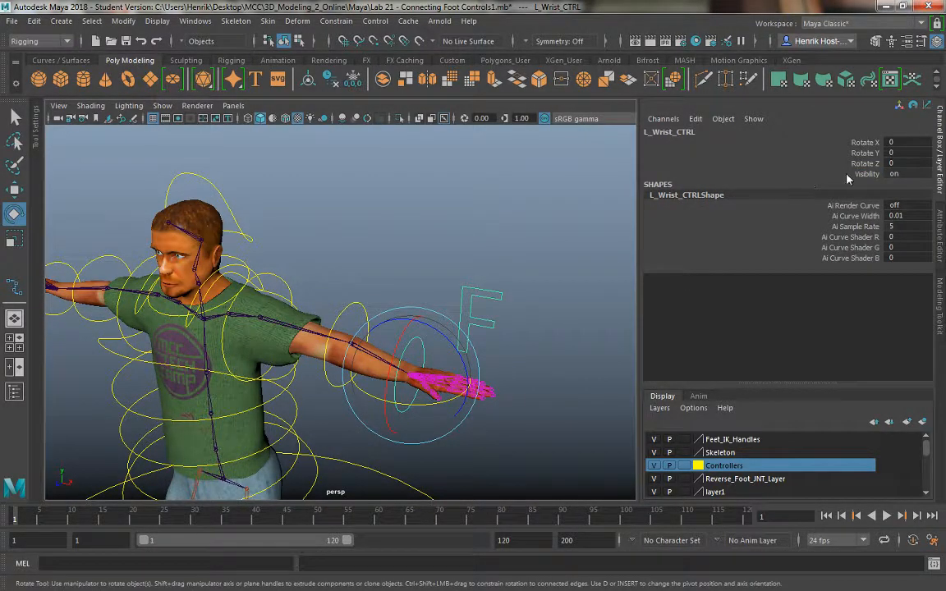
Lock the Visibility channel of L_Wrist_CTRL.
click(780, 174)
right_click(790, 174)
click(844, 493)
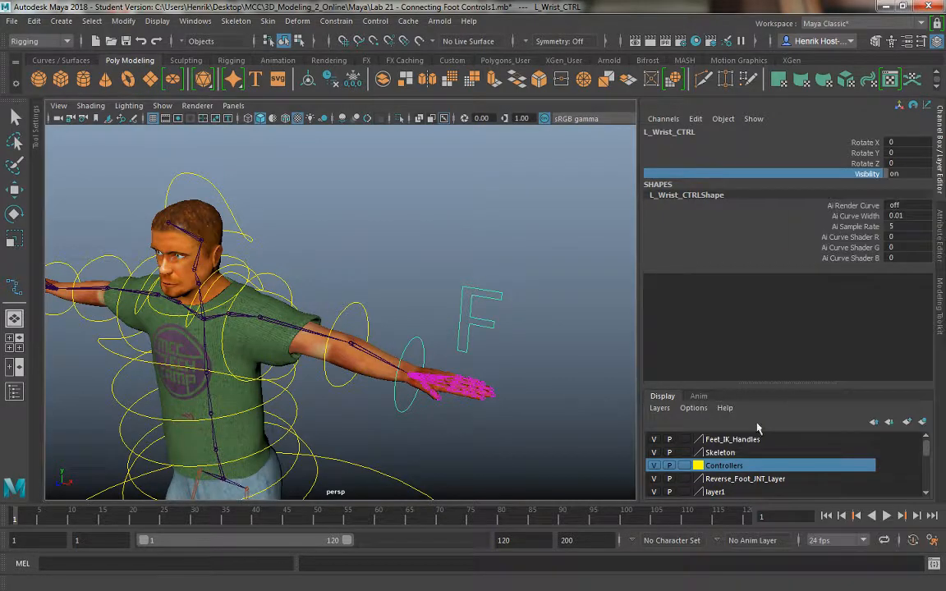
Lock and hide the Translate, Rotate and Scale X, Y and Z channels of L_Finger_CTRL.
click(499, 319)
click(864, 144)
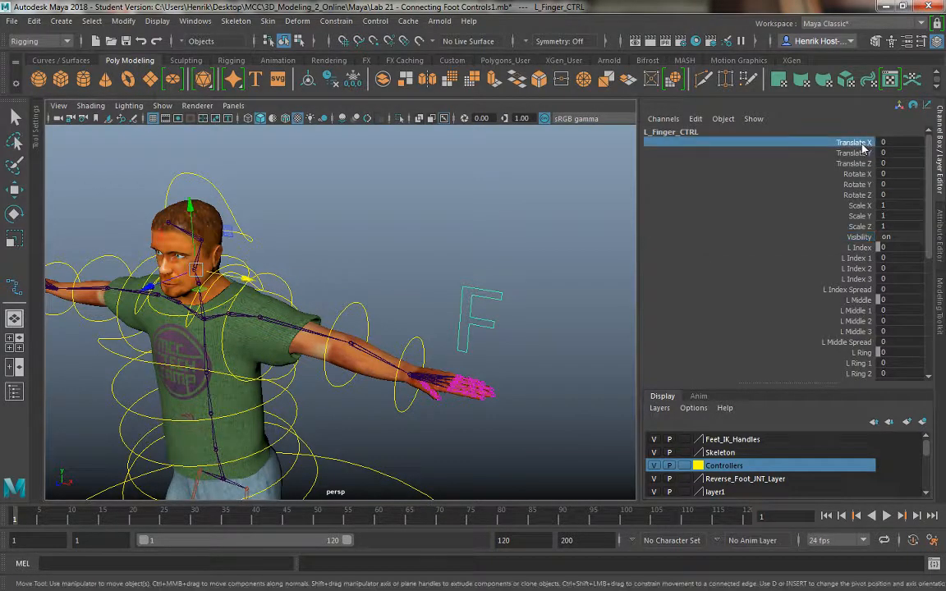
drag(864, 227, 864, 147)
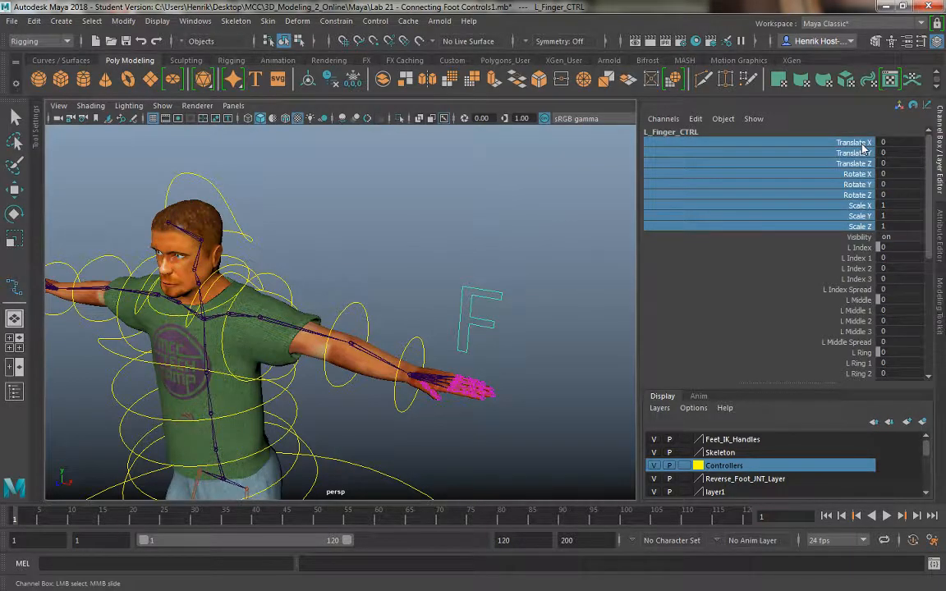
right_click(864, 148)
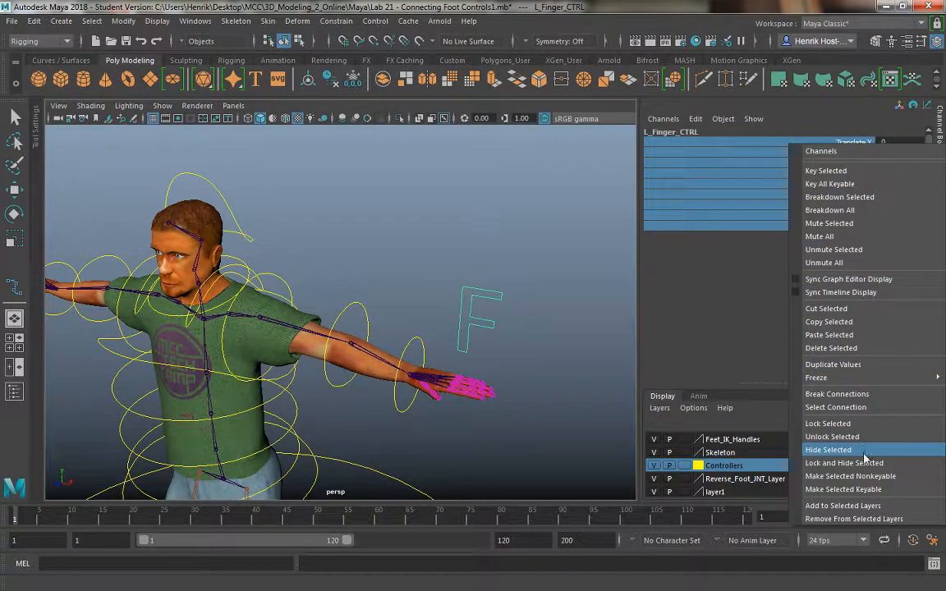
click(844, 463)
Lock the Visibility channel of L_Finger_CTRL and deselect the controller.
click(867, 143)
right_click(866, 143)
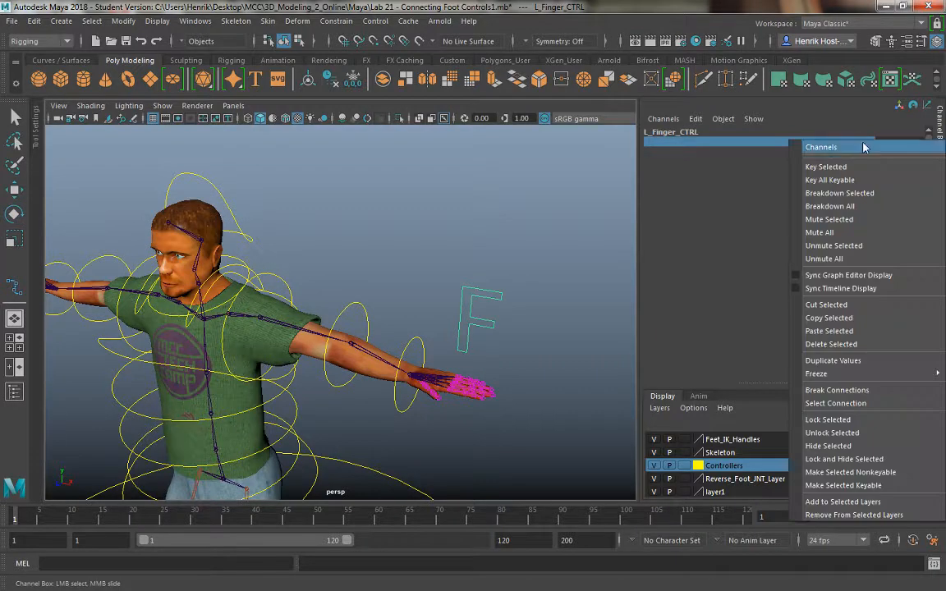
click(860, 418)
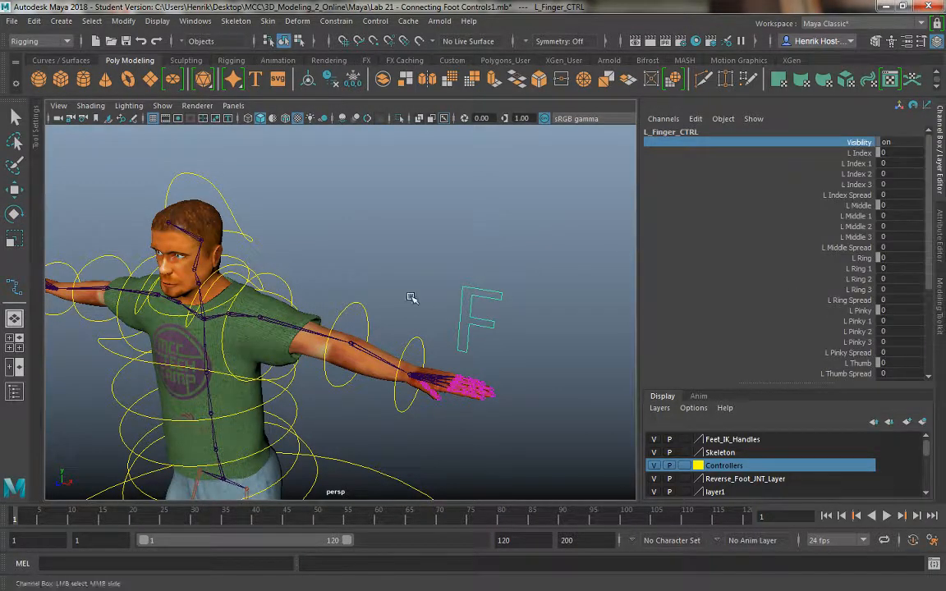
key(e)
click(382, 265)
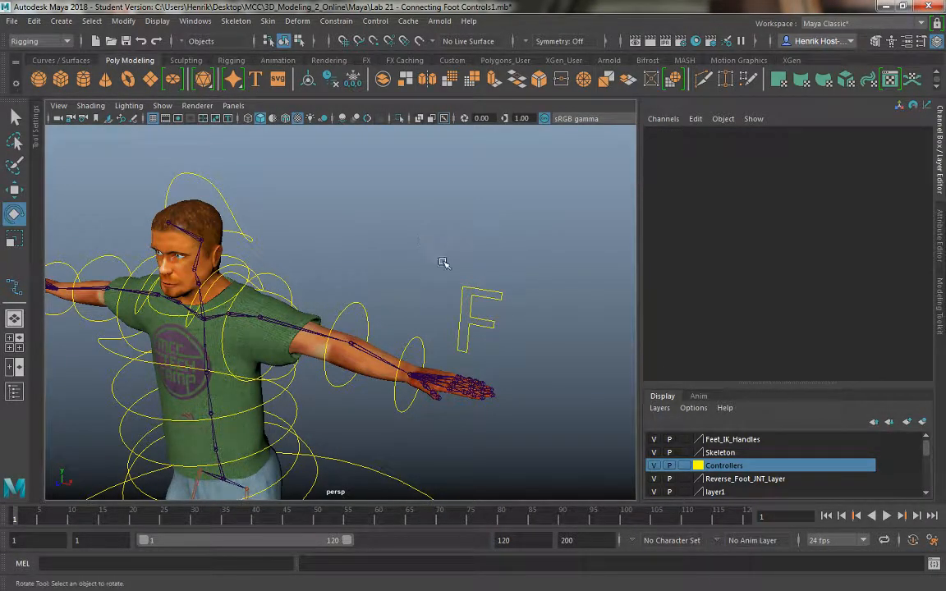
Lock and hide the Translate X, Y and Z channels of R_Elbow_CTRL.
alt+drag(444, 262, 367, 248)
click(153, 255)
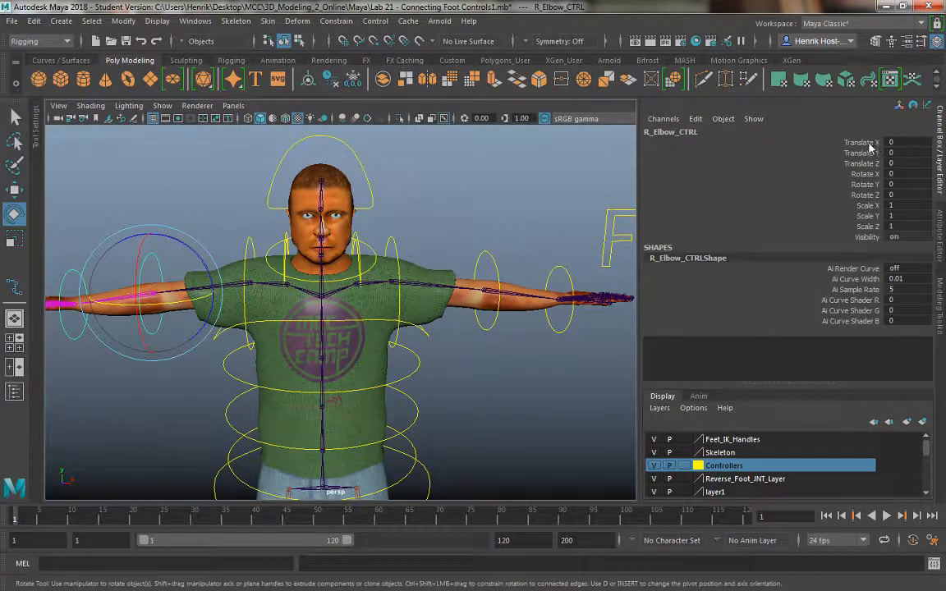
drag(872, 146, 785, 162)
right_click(785, 164)
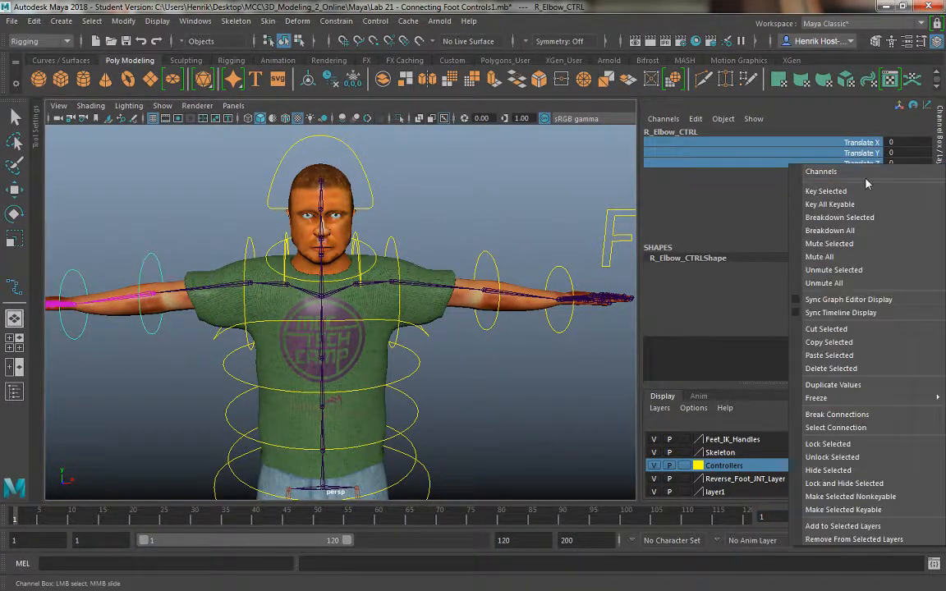
click(851, 482)
Try bending the right elbow by rotating R_Elbow_CTRL about its Y axis, and undo the rotation.
drag(205, 343, 220, 308)
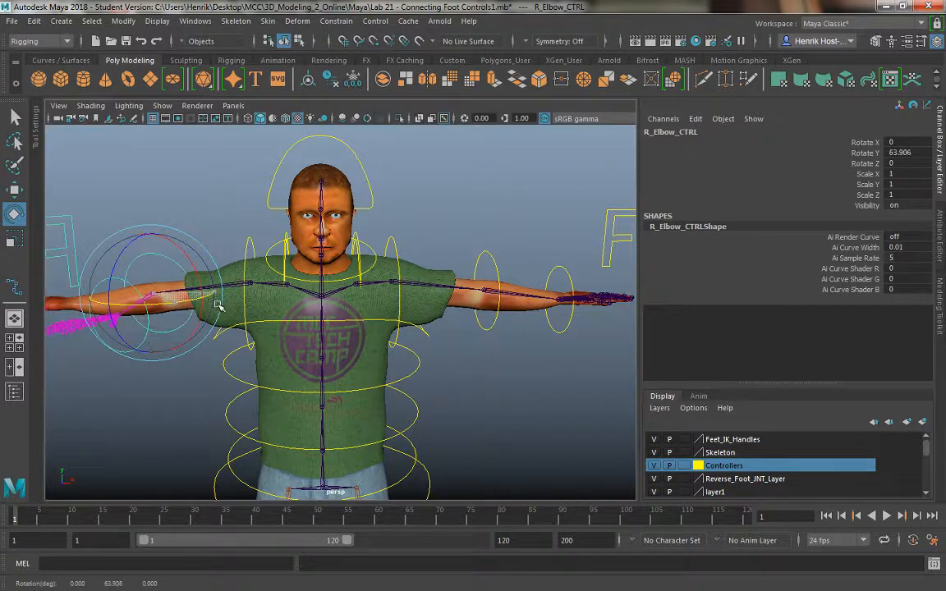
key(ctrl+z)
Lock and hide the Scale X, Y and Z channels of R_Elbow_CTRL, and lock its Visibility channel.
drag(872, 176, 867, 194)
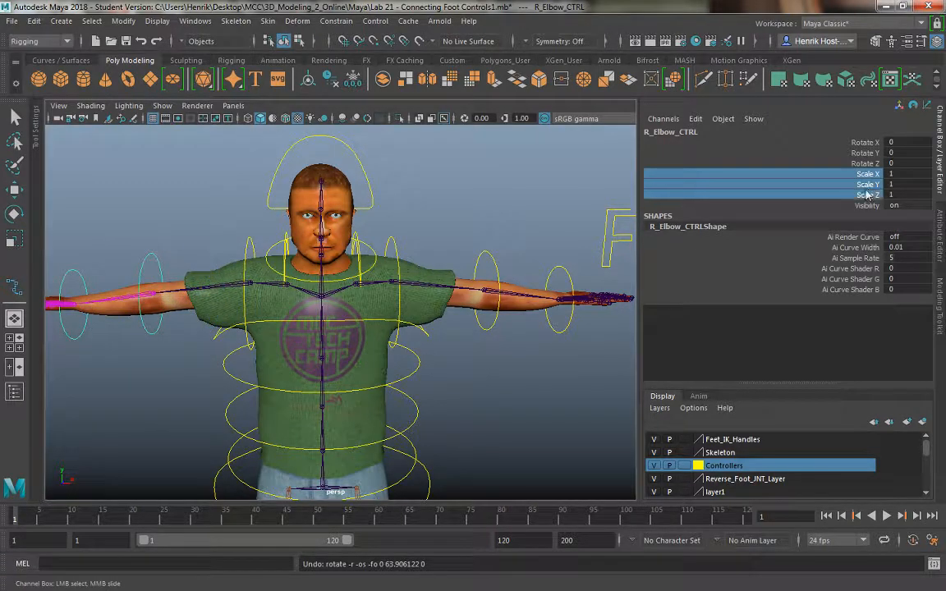
right_click(868, 198)
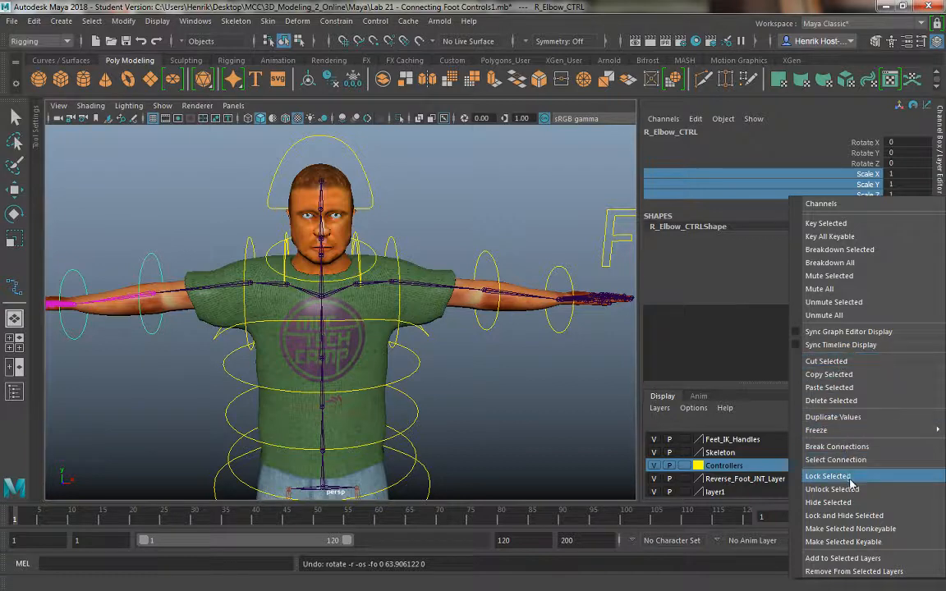
click(842, 516)
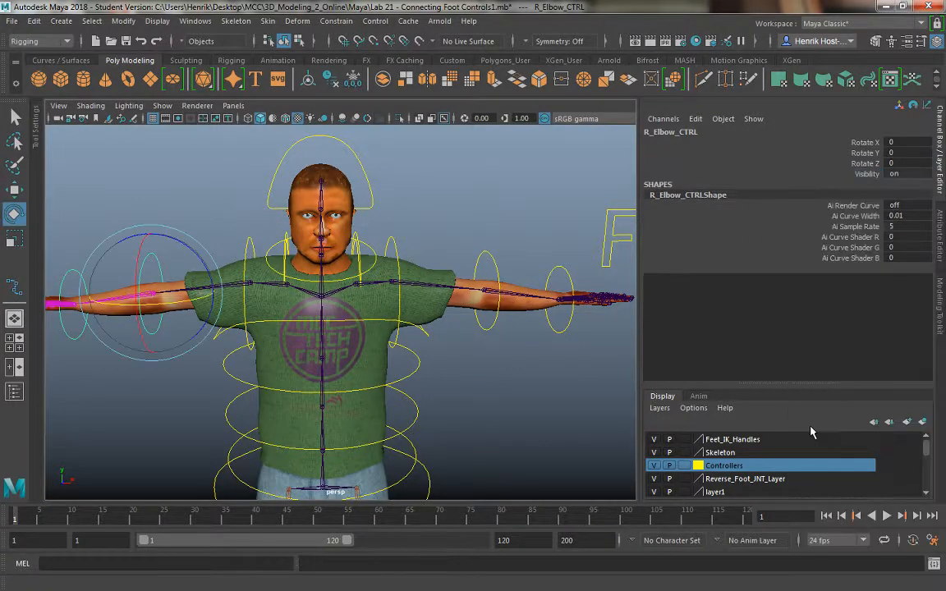
click(863, 173)
right_click(862, 173)
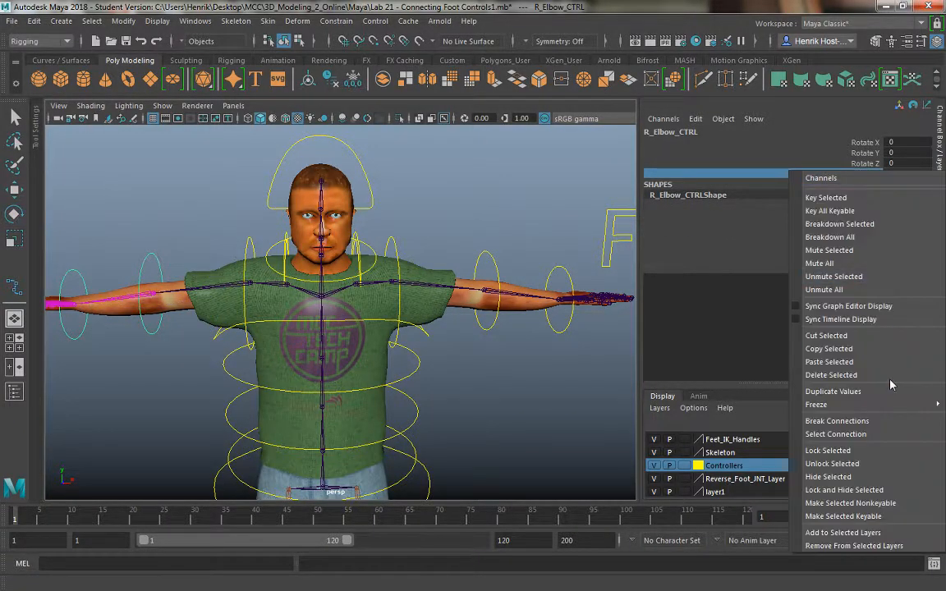
click(878, 465)
Test another rotation of R_Elbow_CTRL, undo it, and open the controller's Rotate Z value.
alt+drag(555, 389, 394, 341)
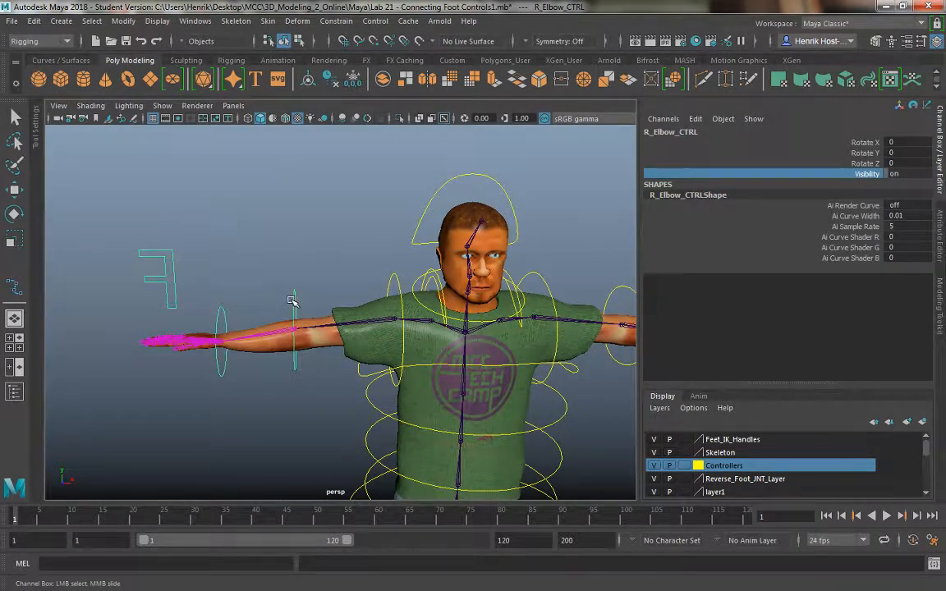
key(e)
drag(294, 301, 320, 310)
key(ctrl+z)
drag(259, 280, 334, 185)
click(900, 161)
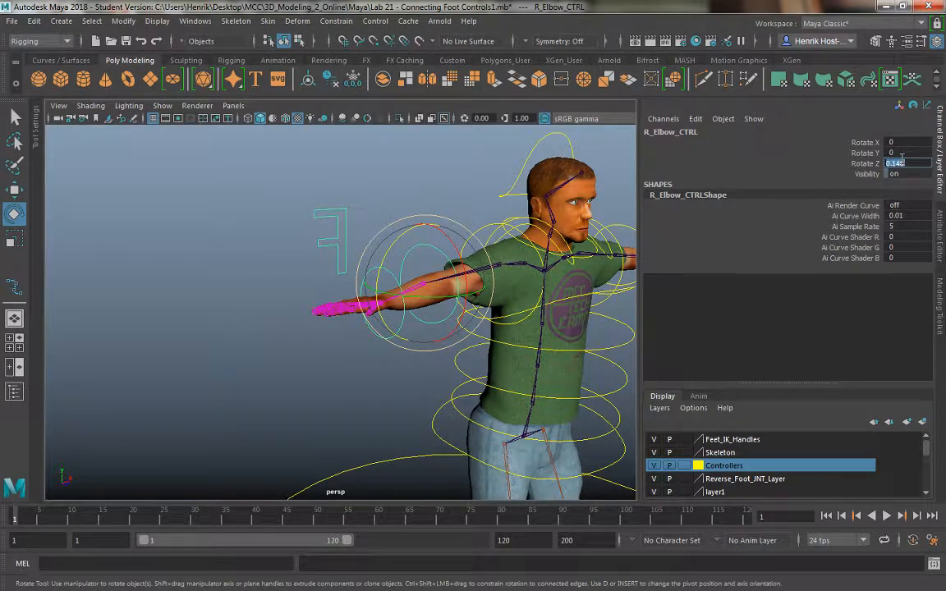
click(398, 209)
Lock and hide the Translate and Scale X, Y and Z channels of the right wrist controller, L_Wrist_CTRL1.
alt+middle_drag(396, 217, 405, 179)
alt+right_drag(405, 178, 417, 213)
click(390, 202)
drag(862, 145, 864, 163)
right_click(863, 163)
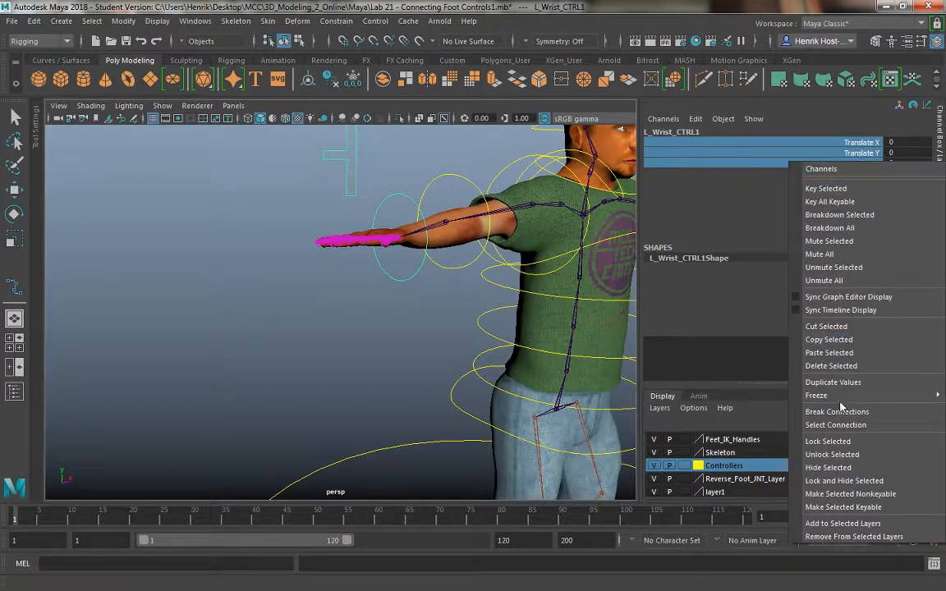
click(854, 481)
key(e)
drag(870, 175, 869, 195)
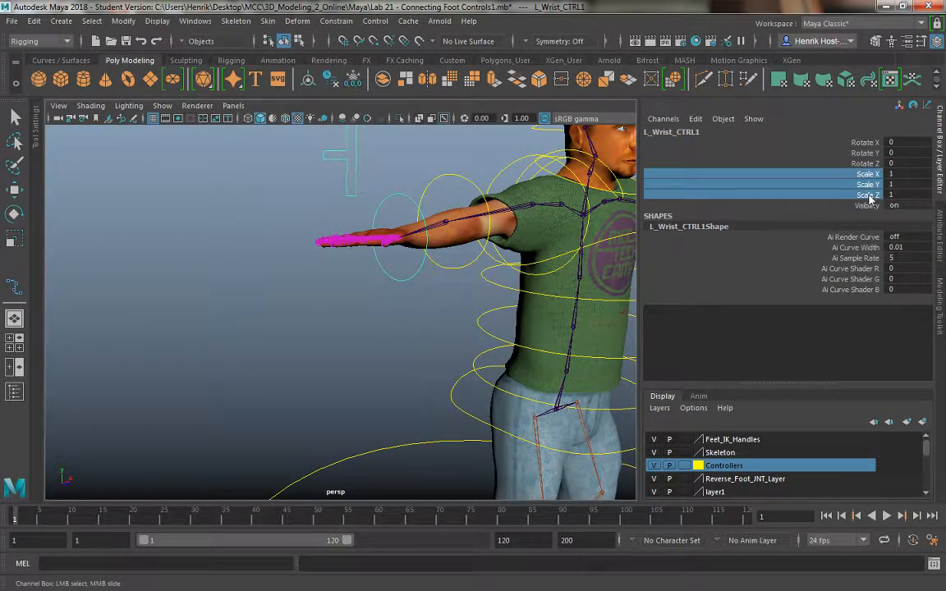
right_click(870, 197)
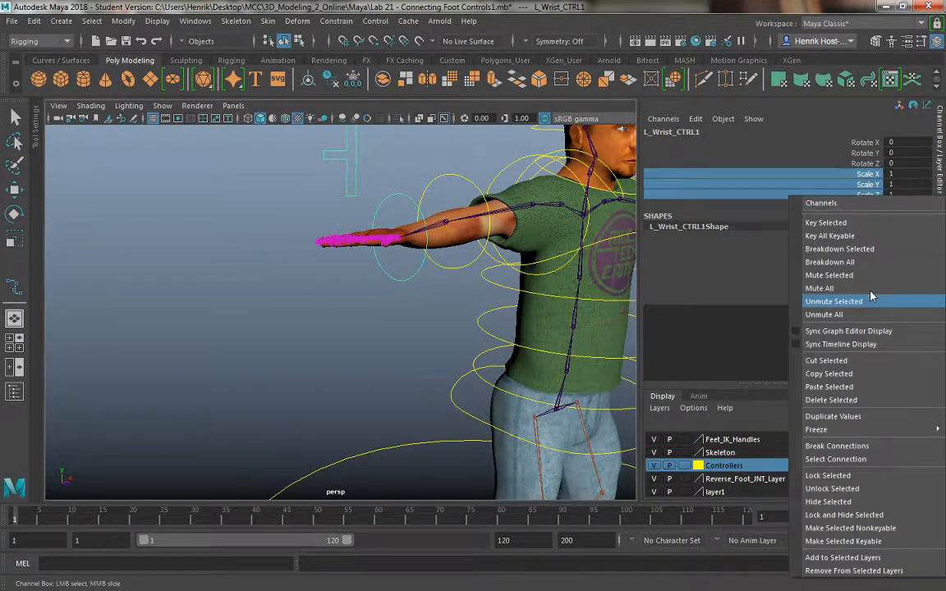
click(854, 515)
Lock the Visibility channel of the right wrist controller, L_Wrist_CTRL1.
click(861, 175)
right_click(861, 175)
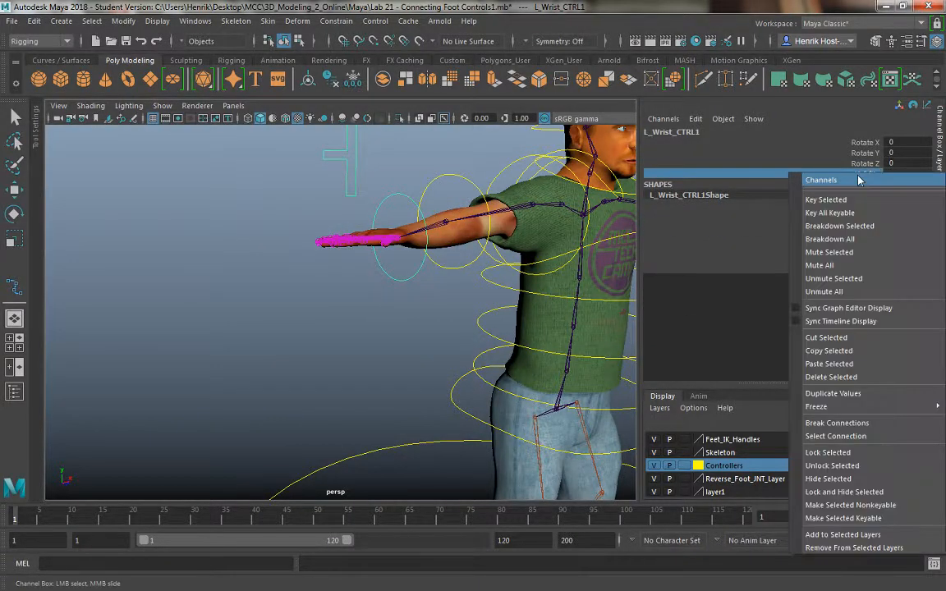
click(804, 450)
Freeze the transformations of R_Finger_CTRL.
alt+drag(470, 283, 401, 370)
click(327, 225)
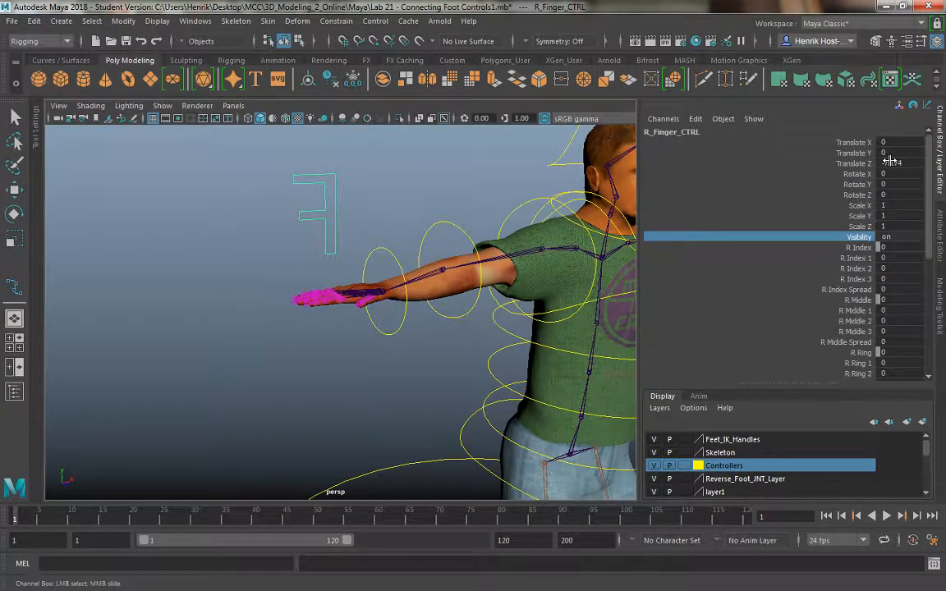
click(123, 20)
click(169, 80)
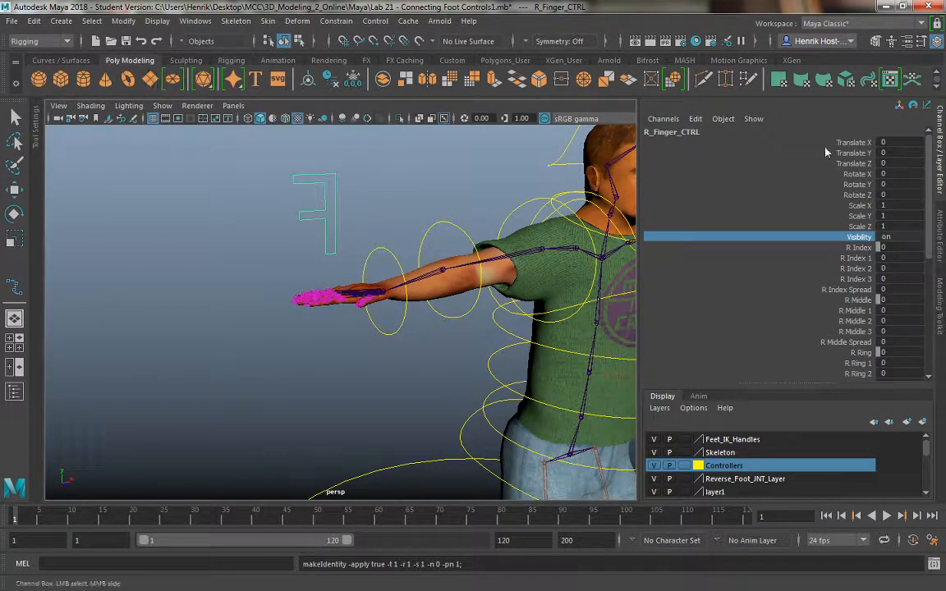
Hide the Translate, Rotate and Scale X, Y and Z channels of R_Finger_CTRL.
drag(854, 142, 859, 220)
right_click(775, 203)
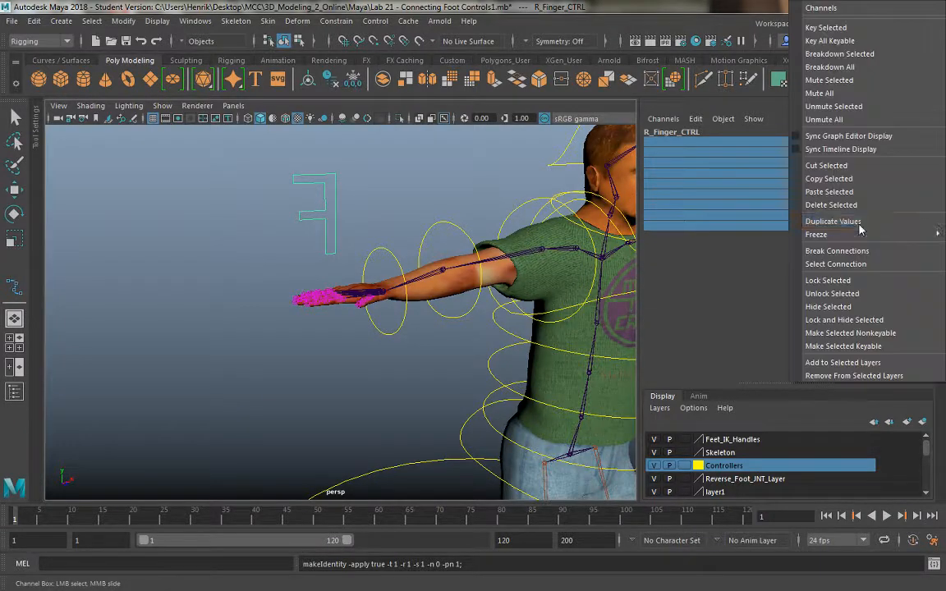
click(830, 307)
key(e)
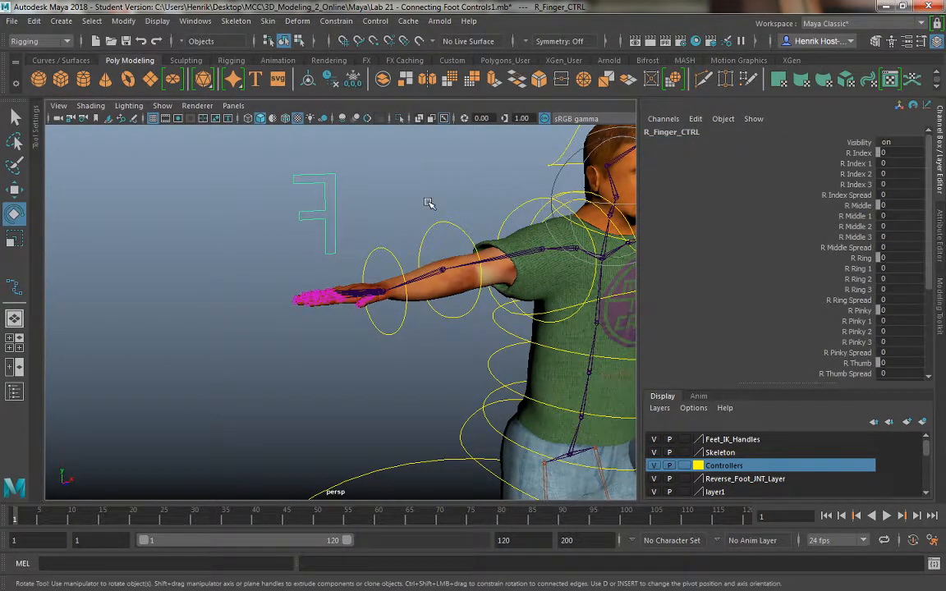
Lock the Visibility channel of R_Finger_CTRL.
click(428, 204)
alt+right_drag(486, 363, 439, 333)
click(325, 238)
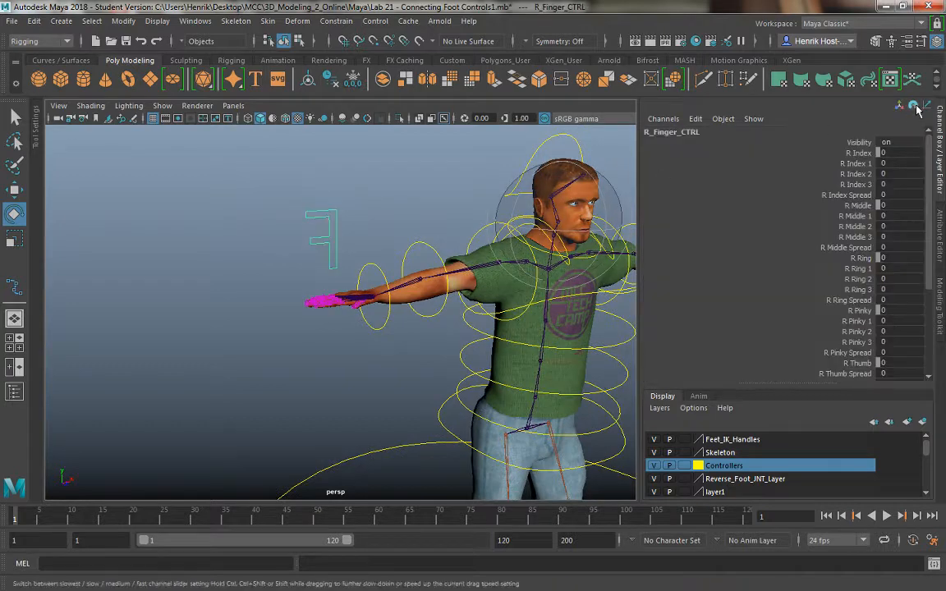
click(859, 142)
right_click(862, 143)
mouse_move(863, 380)
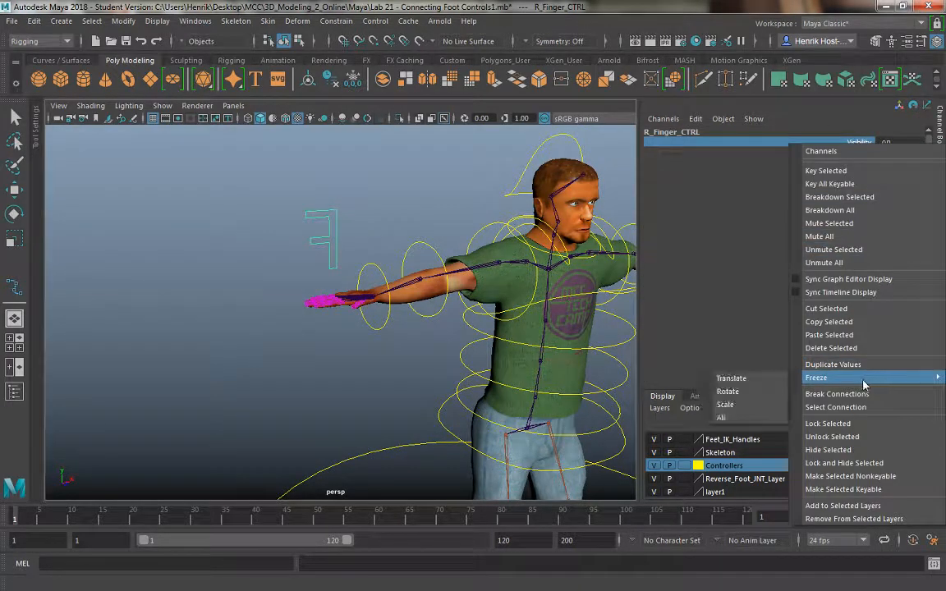
click(855, 426)
click(422, 395)
Inspect the remaining channels of Global_CTRL and the two diamond-shaped controllers in front of the legs.
alt+middle_drag(419, 362, 415, 234)
click(361, 370)
key(f)
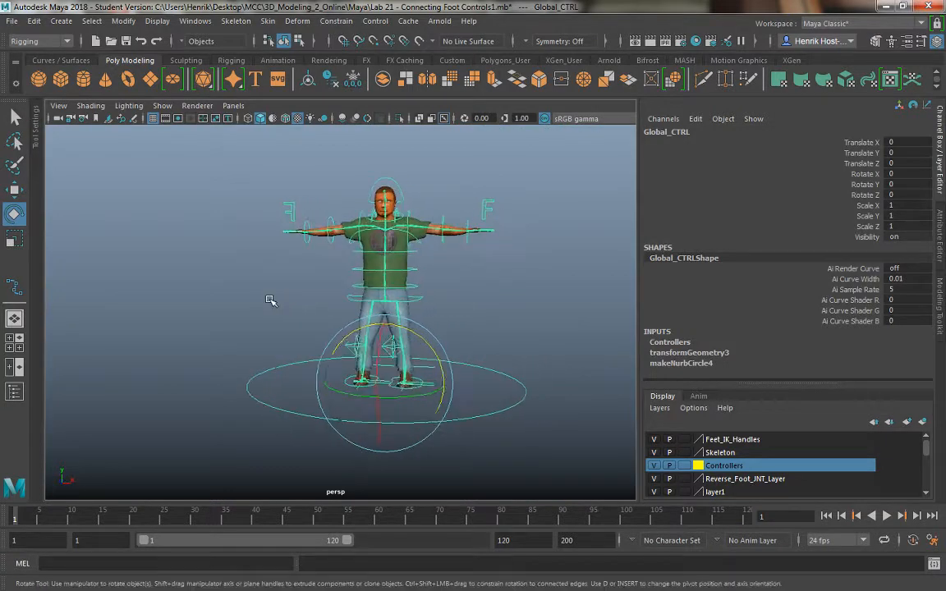
alt+drag(545, 318, 465, 280)
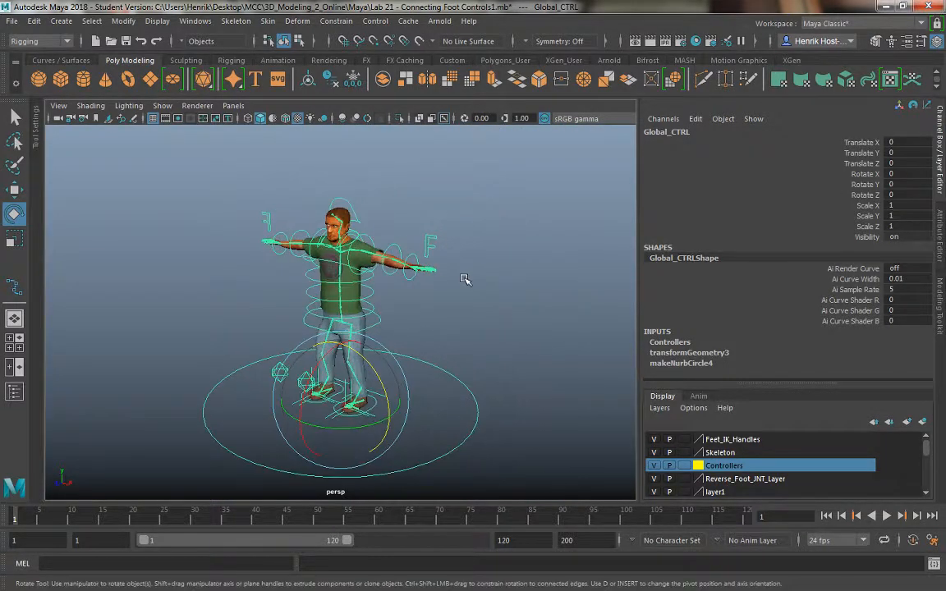
click(487, 327)
scroll(371, 300, up, 5)
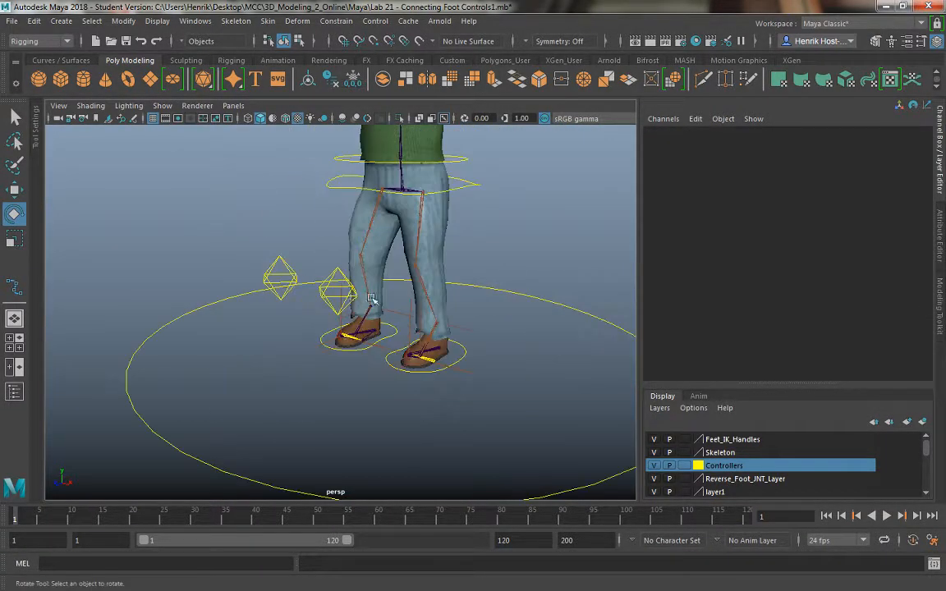
click(277, 273)
click(329, 301)
click(336, 284)
Inspect the remaining channels of R_Foot_CTRL, L_Foot_CTRL and Root_CTRL.
click(391, 428)
click(354, 353)
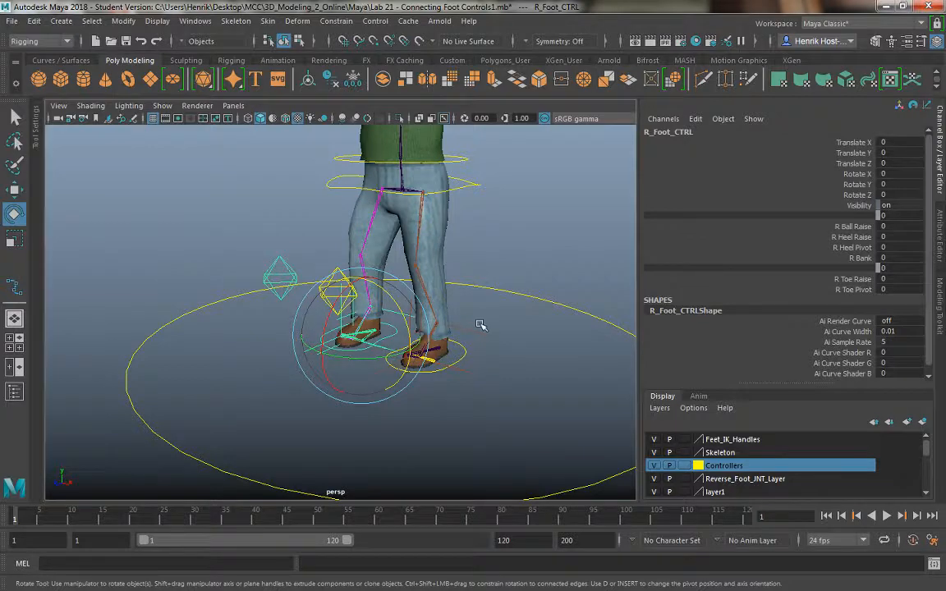
click(460, 349)
click(458, 350)
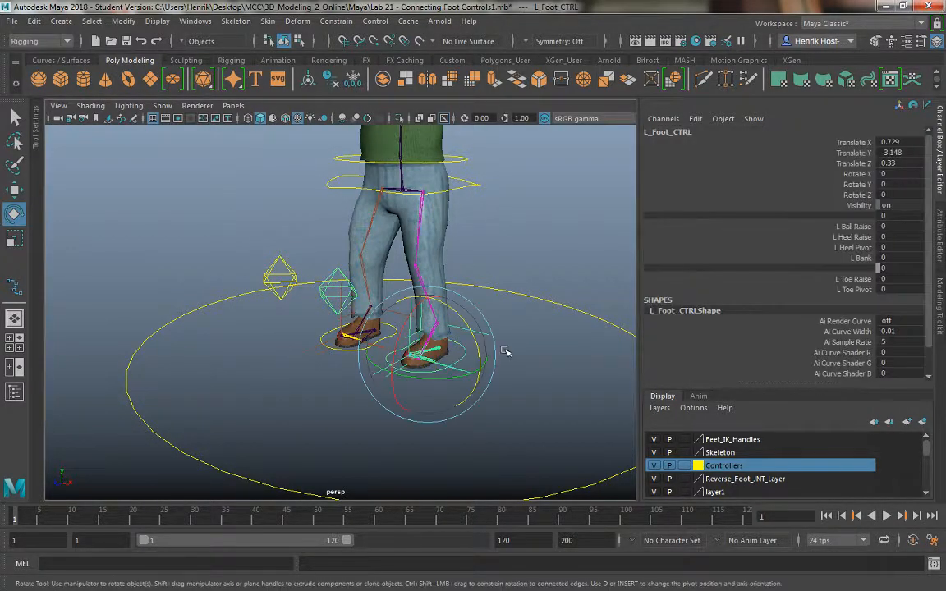
click(476, 242)
click(438, 183)
scroll(544, 243, down, 5)
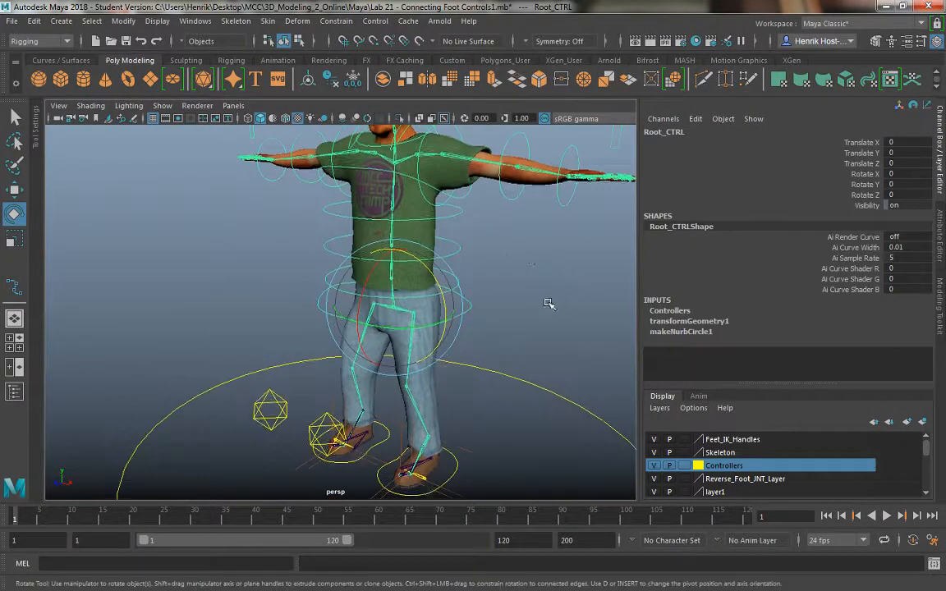
Try uniformly scaling up the whole character with Global_CTRL and undo the scaling.
click(565, 450)
click(460, 399)
scroll(460, 399, down, 3)
key(r)
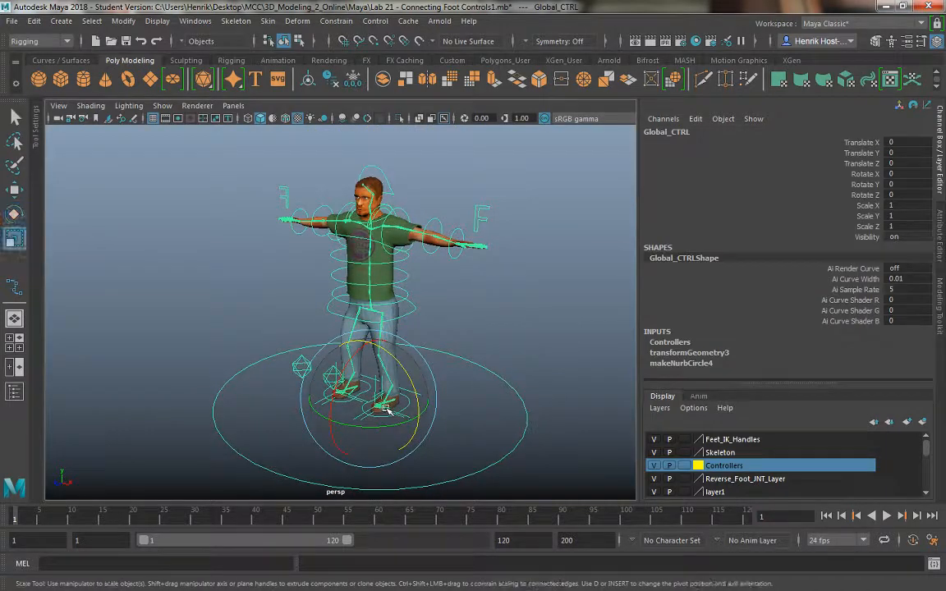
drag(368, 398, 484, 453)
drag(361, 410, 446, 437)
key(ctrl+z)
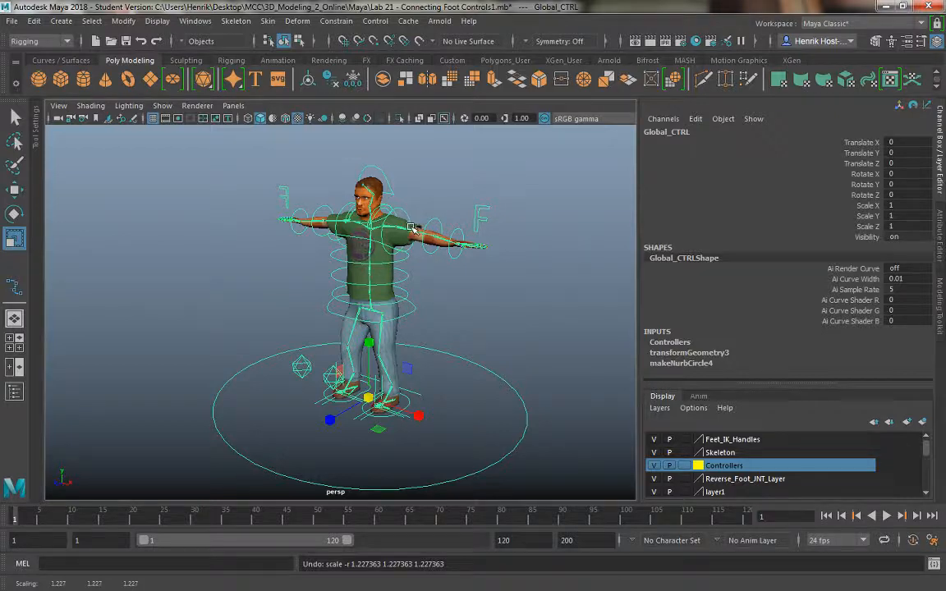
Inspect the remaining channels of the spine controllers around the torso.
click(374, 203)
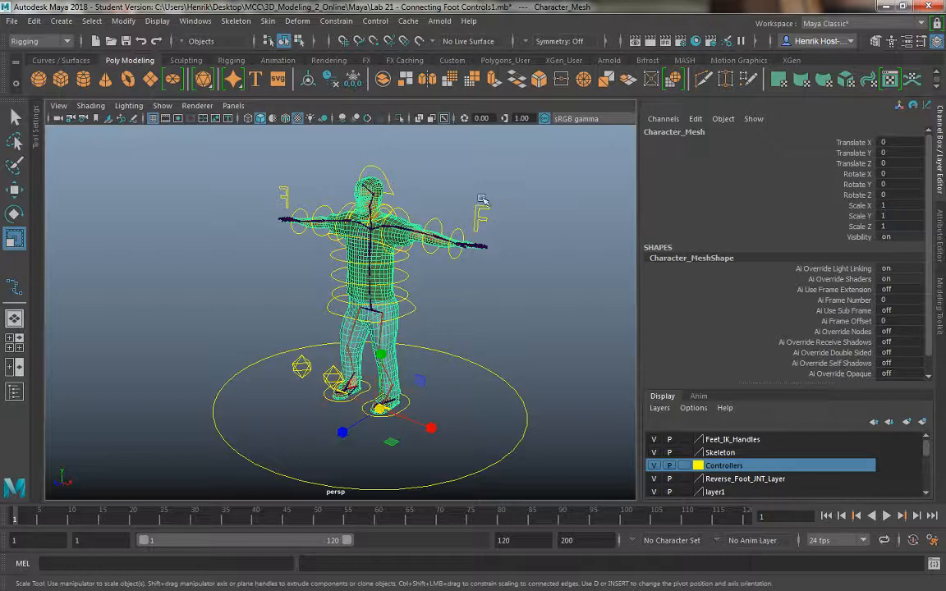
click(454, 181)
alt+drag(363, 221, 450, 251)
scroll(389, 251, up, 2)
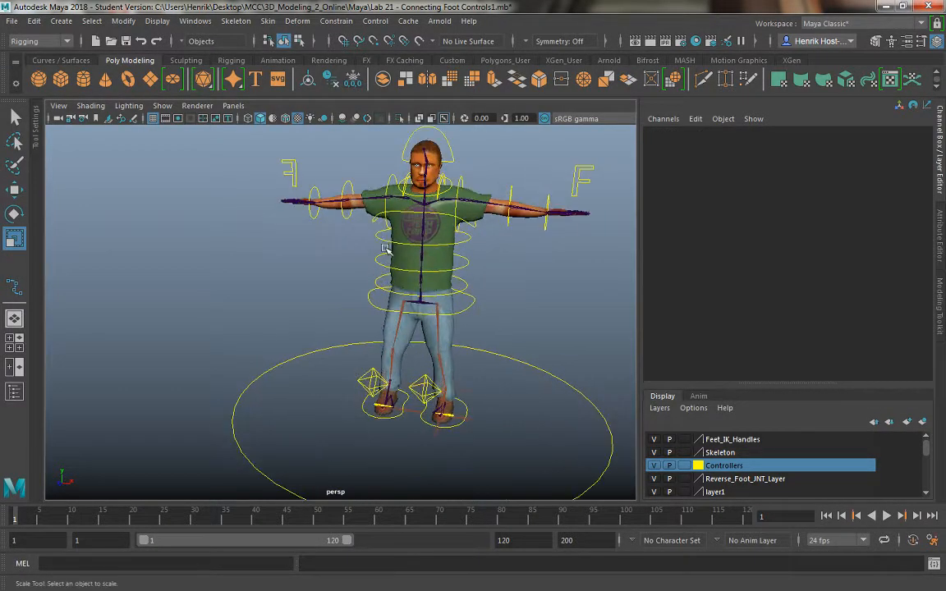
alt+middle_drag(388, 252, 362, 383)
scroll(288, 303, up, 4)
scroll(298, 302, up, 3)
alt+middle_drag(298, 303, 274, 335)
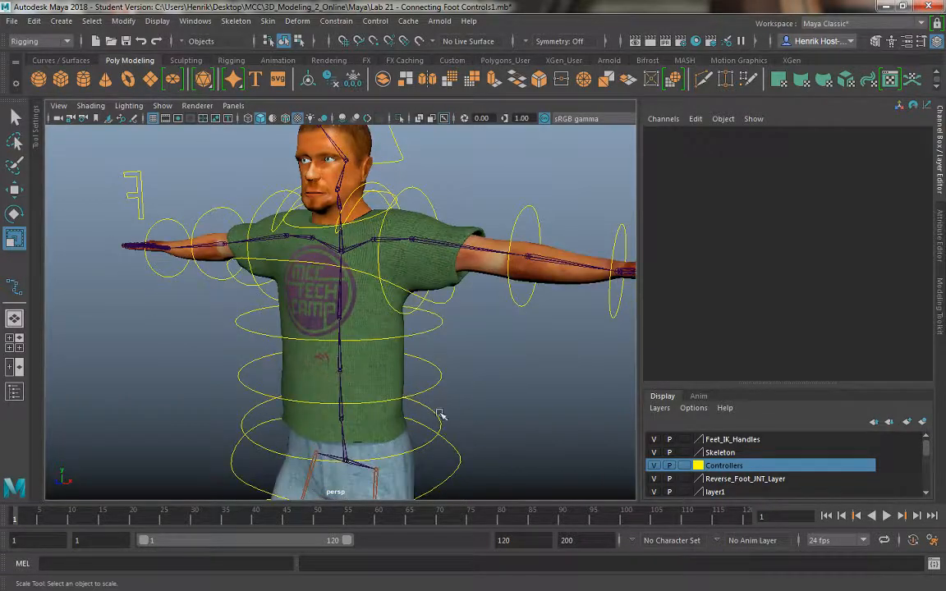
click(440, 386)
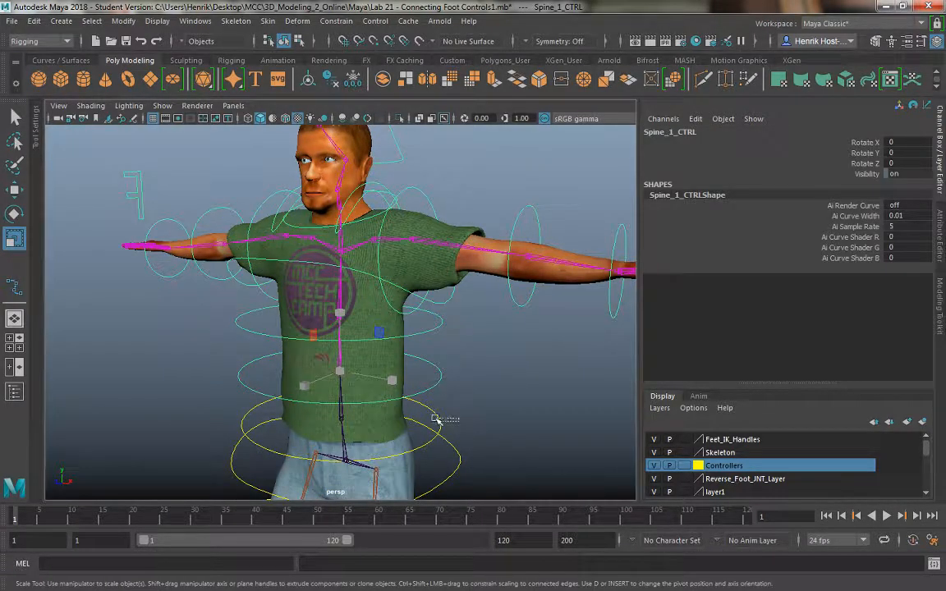
click(391, 379)
click(442, 326)
click(445, 300)
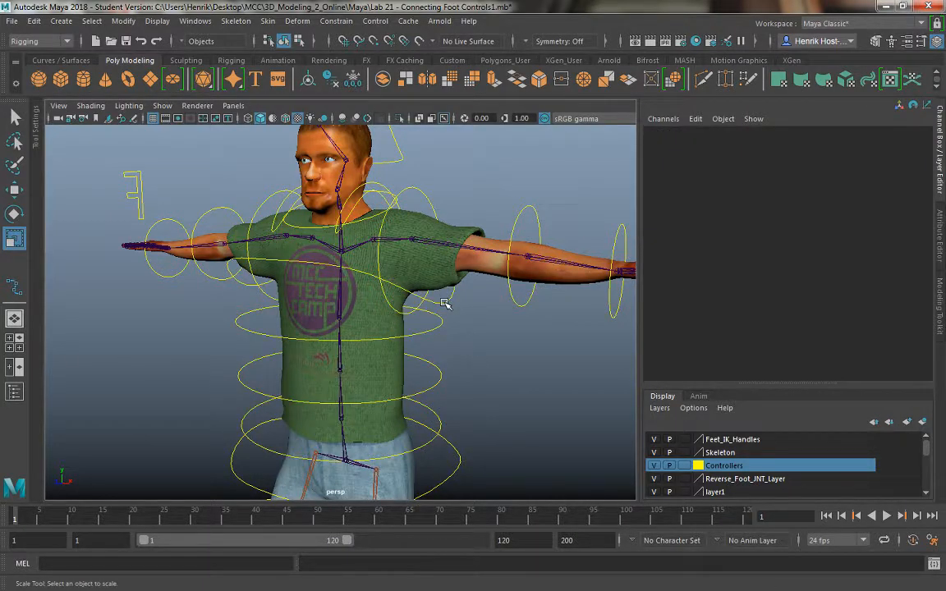
Inspect the remaining channels of the left shoulder, elbow, wrist and finger controllers and of Neck_CTRL.
click(403, 278)
click(424, 197)
click(539, 220)
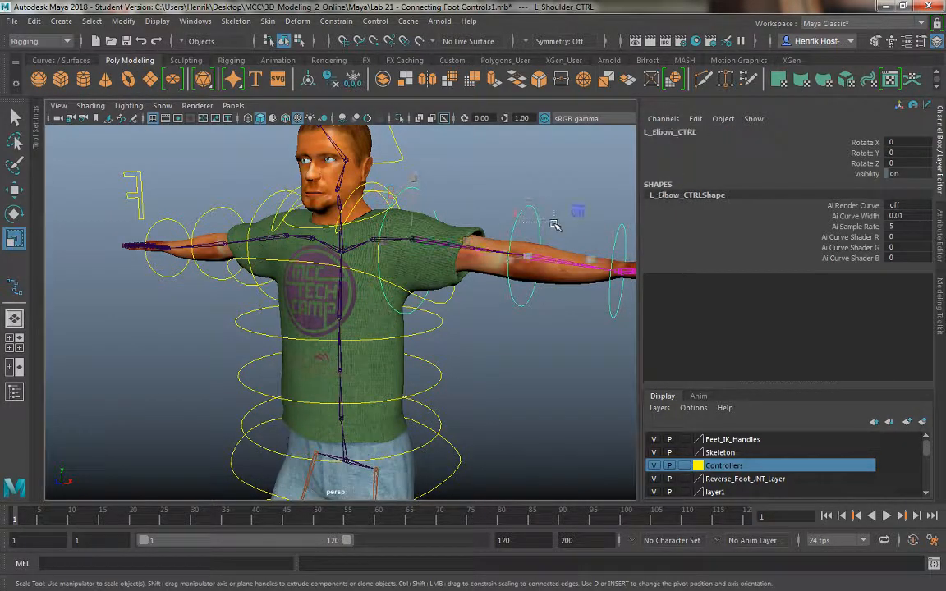
click(625, 233)
alt+middle_drag(589, 224, 420, 283)
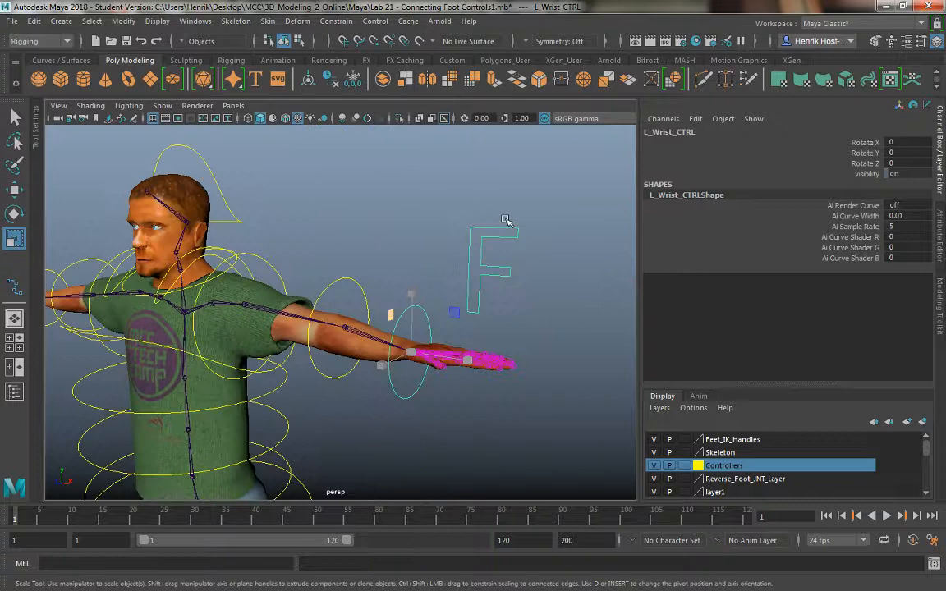
click(497, 262)
alt+drag(366, 206, 402, 209)
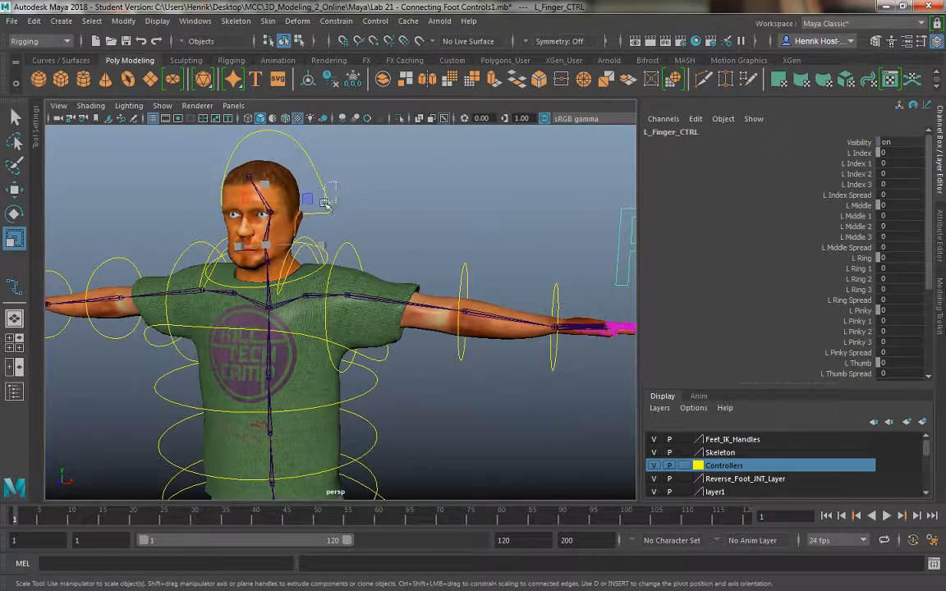
click(326, 202)
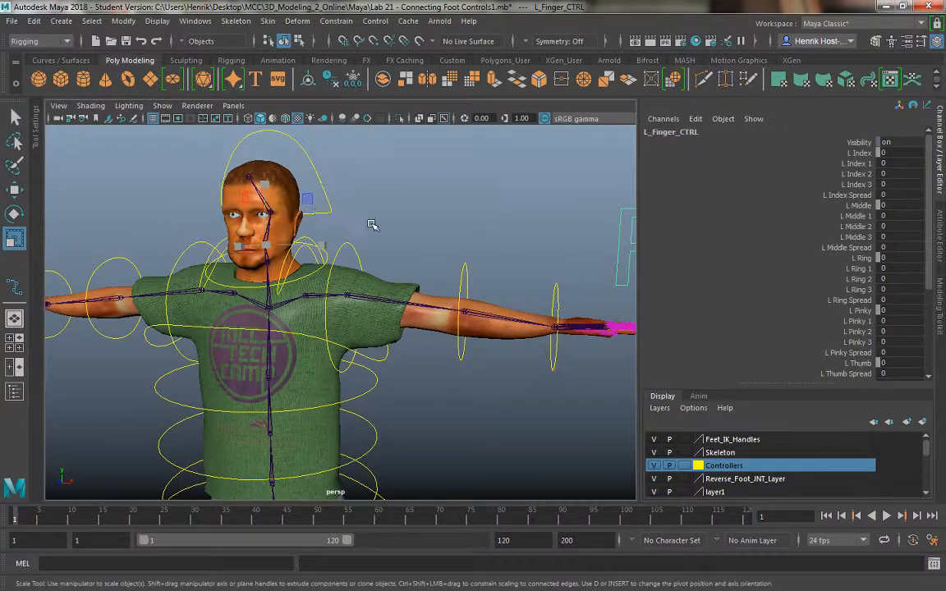
click(324, 249)
click(292, 226)
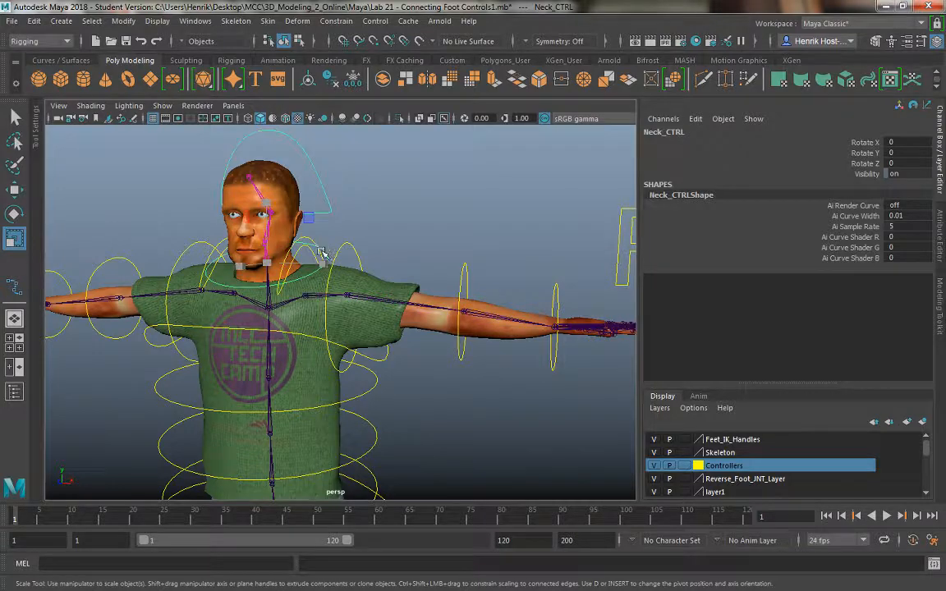
Inspect the remaining channels of the right shoulder, elbow, finger and wrist controllers.
click(197, 228)
click(192, 239)
click(174, 218)
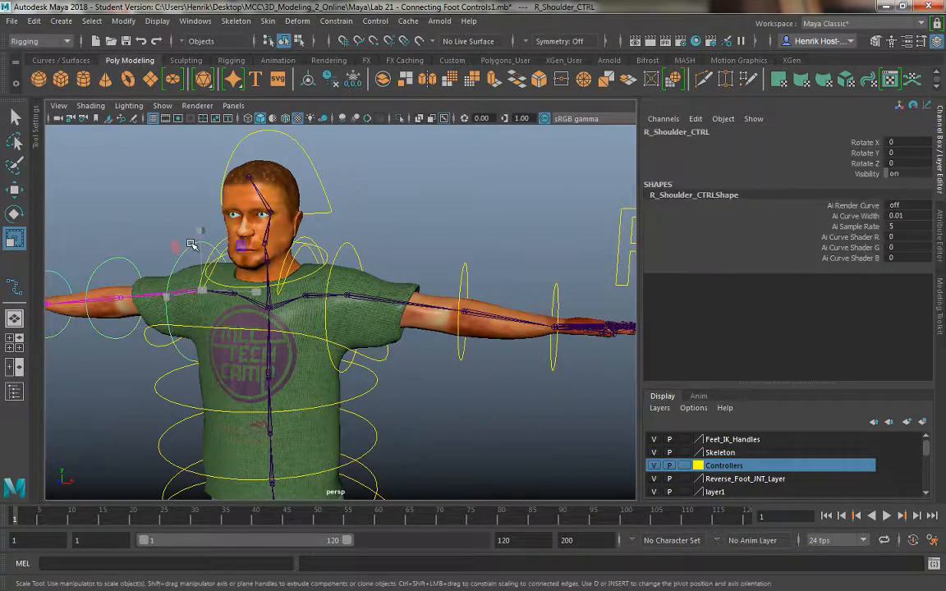
click(105, 246)
alt+drag(108, 202, 195, 194)
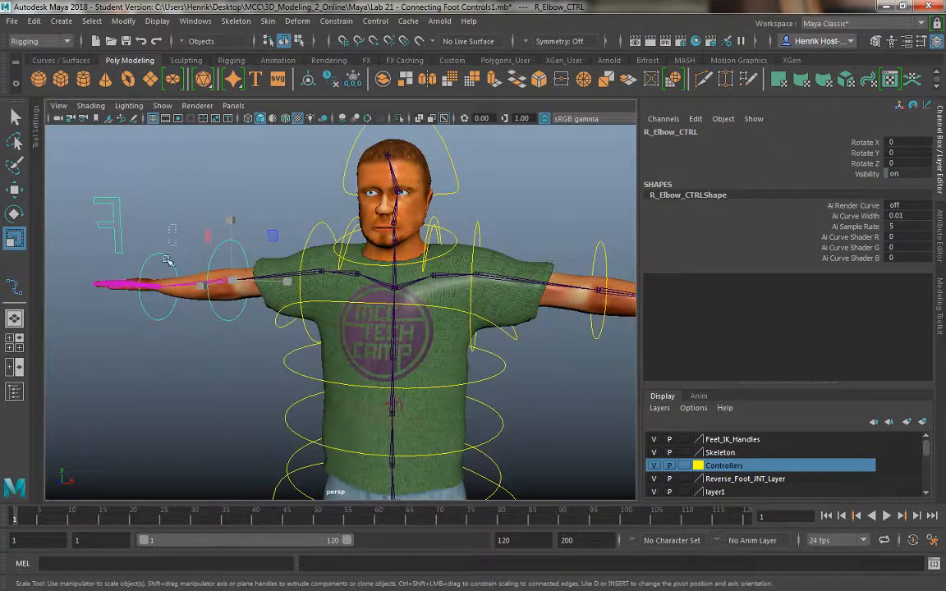
click(165, 257)
drag(133, 185, 84, 223)
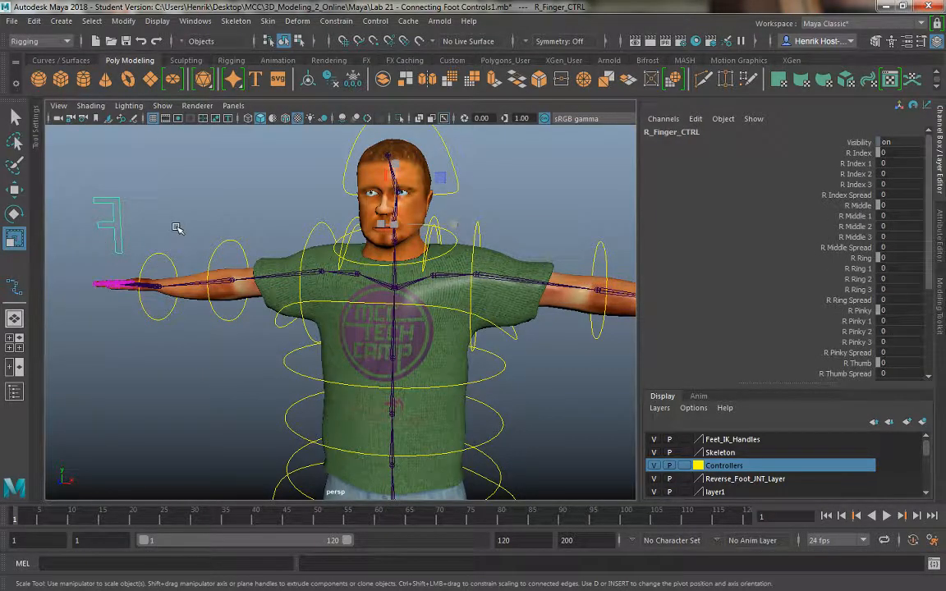
alt+right_drag(177, 227, 163, 155)
click(225, 276)
click(239, 217)
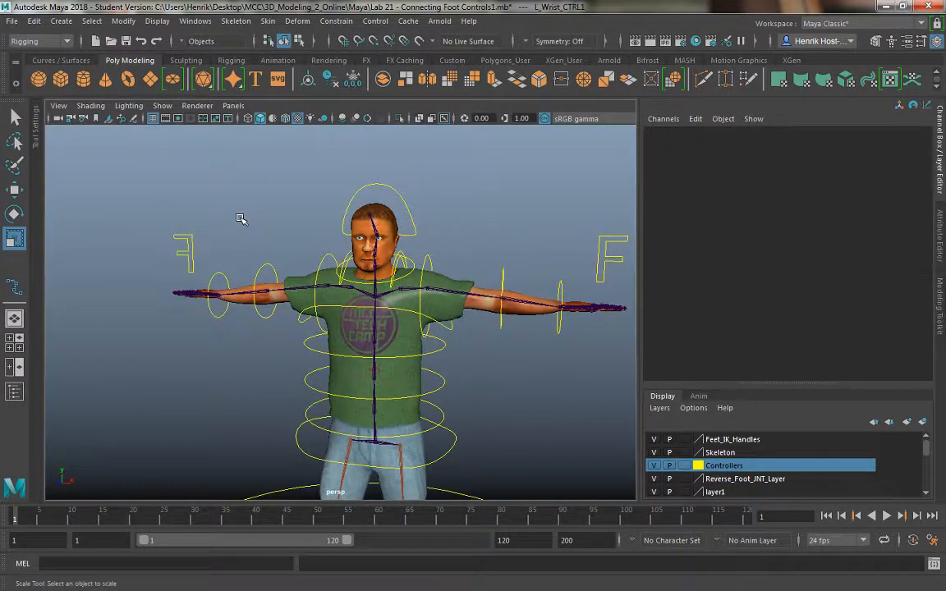
Recheck the remaining channels of L_Finger_CTRL and Head_CTRL with the whole character in view.
alt+right_drag(226, 351, 205, 262)
alt+middle_drag(215, 350, 203, 293)
alt+drag(200, 289, 197, 324)
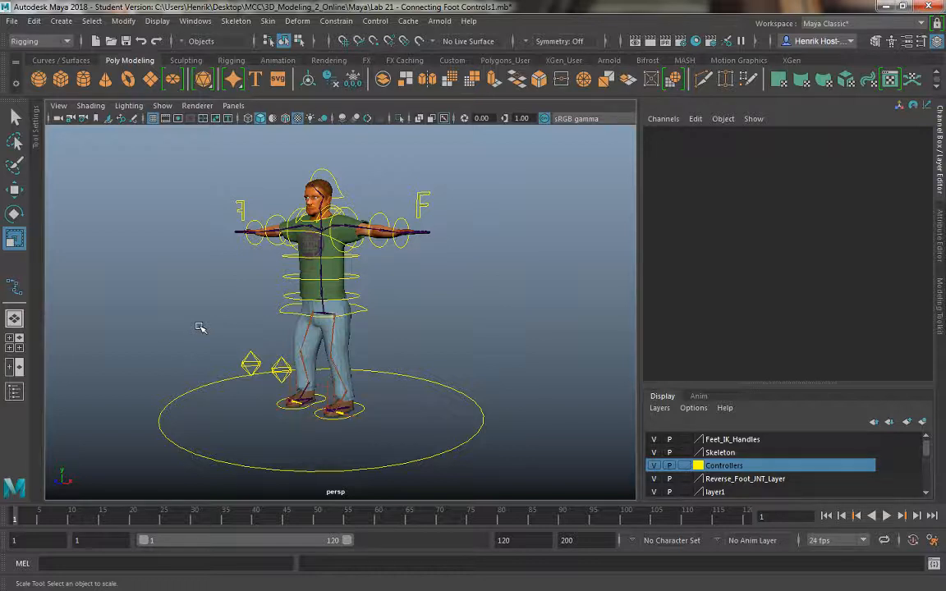
click(422, 206)
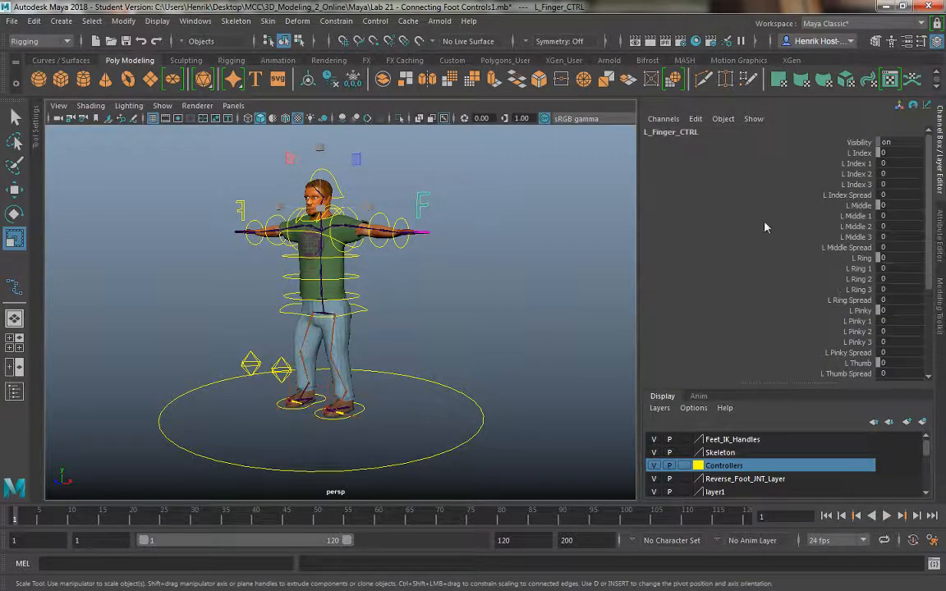
click(333, 207)
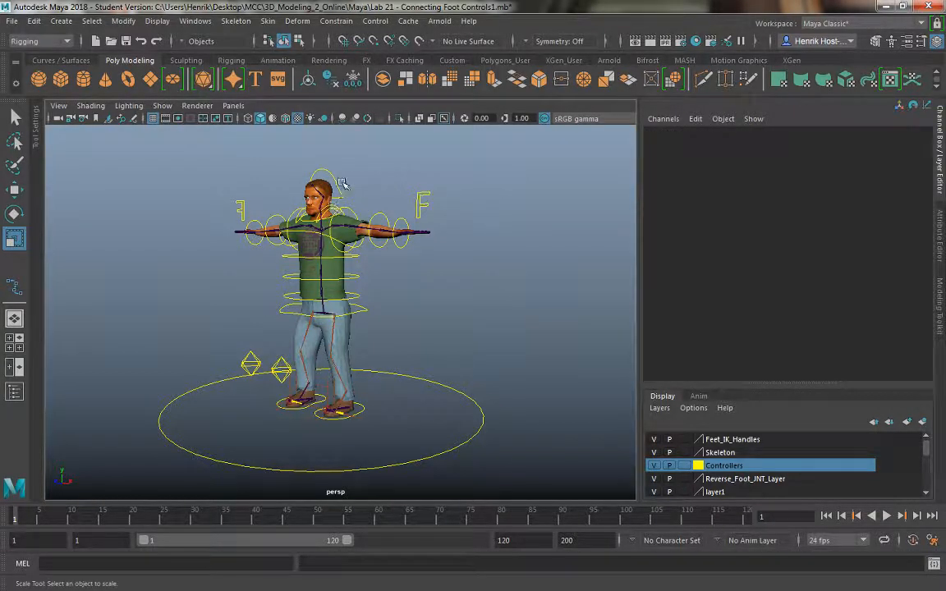
click(309, 179)
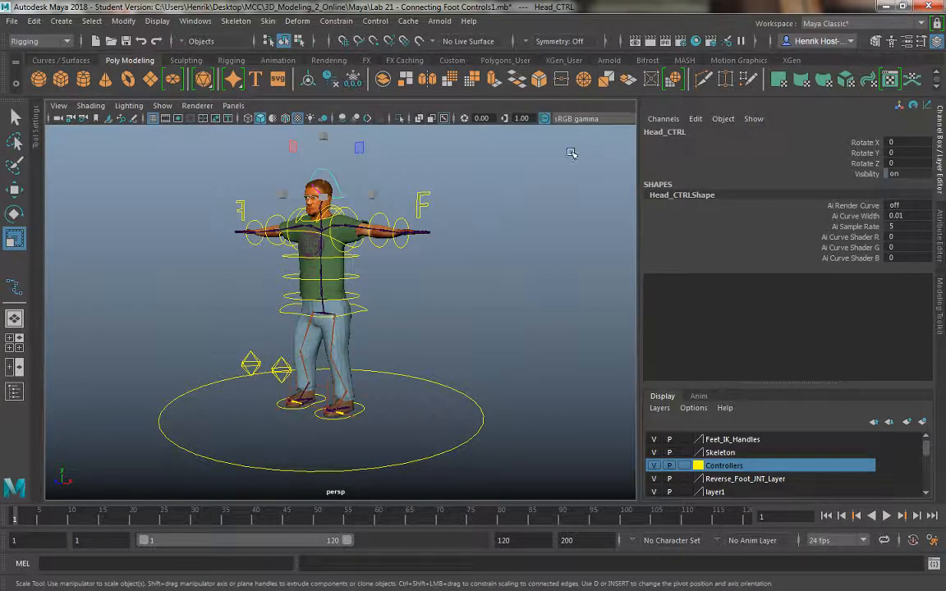
click(458, 160)
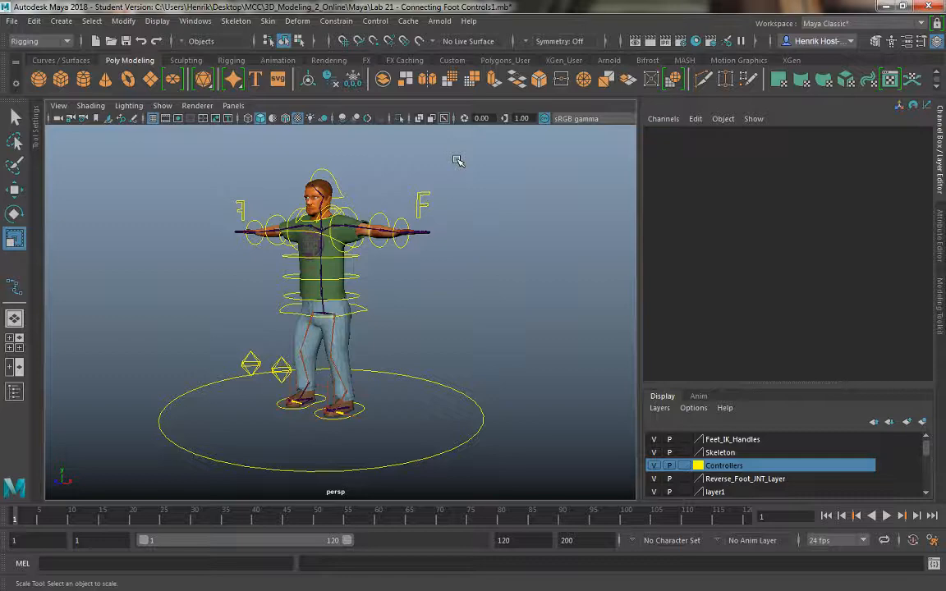
alt+right_drag(411, 198, 458, 292)
alt+middle_drag(459, 292, 465, 358)
alt+right_drag(398, 246, 435, 291)
alt+middle_drag(436, 292, 428, 322)
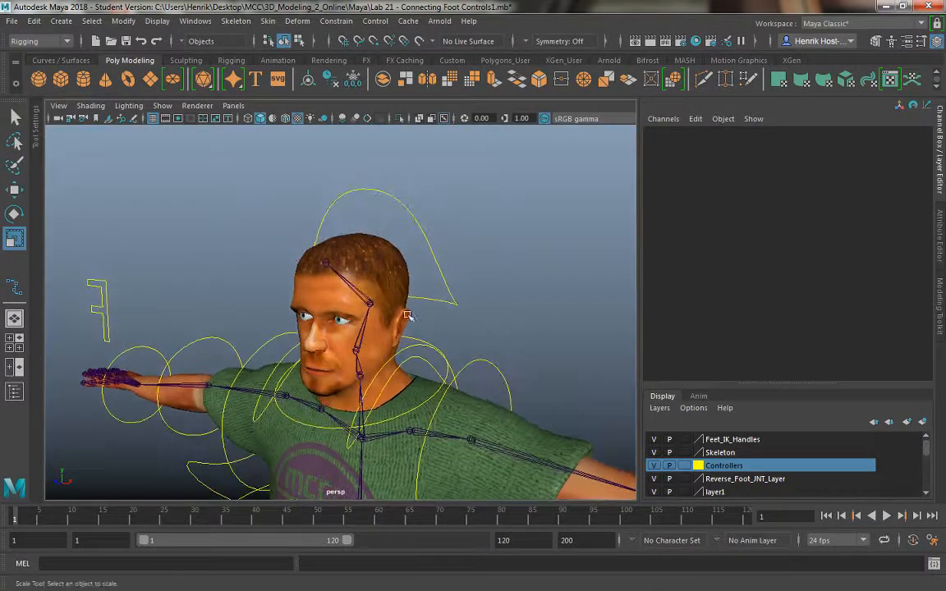
alt+drag(407, 315, 345, 296)
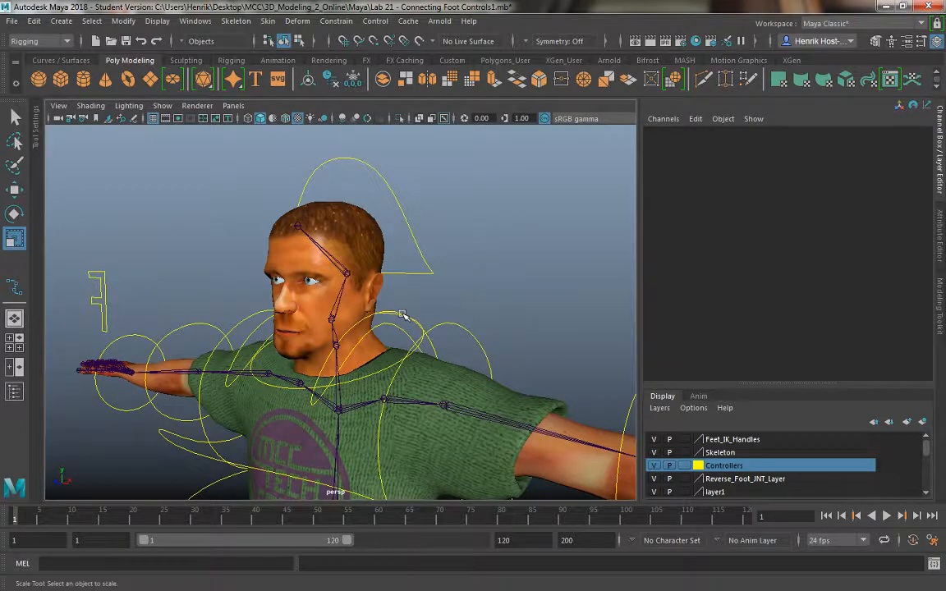
alt+right_drag(402, 315, 361, 279)
alt+middle_drag(362, 280, 394, 230)
alt+right_drag(394, 230, 441, 337)
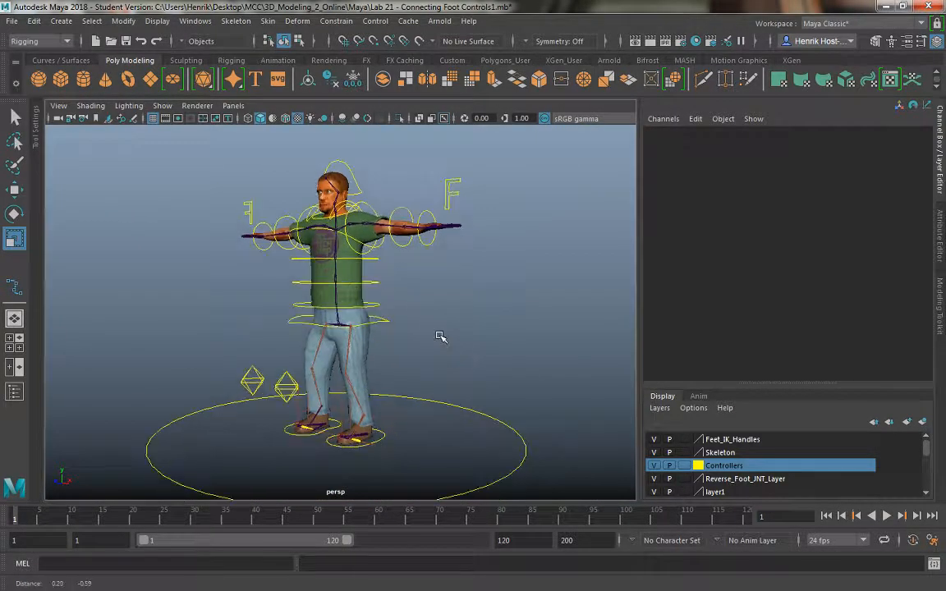
alt+drag(441, 336, 419, 312)
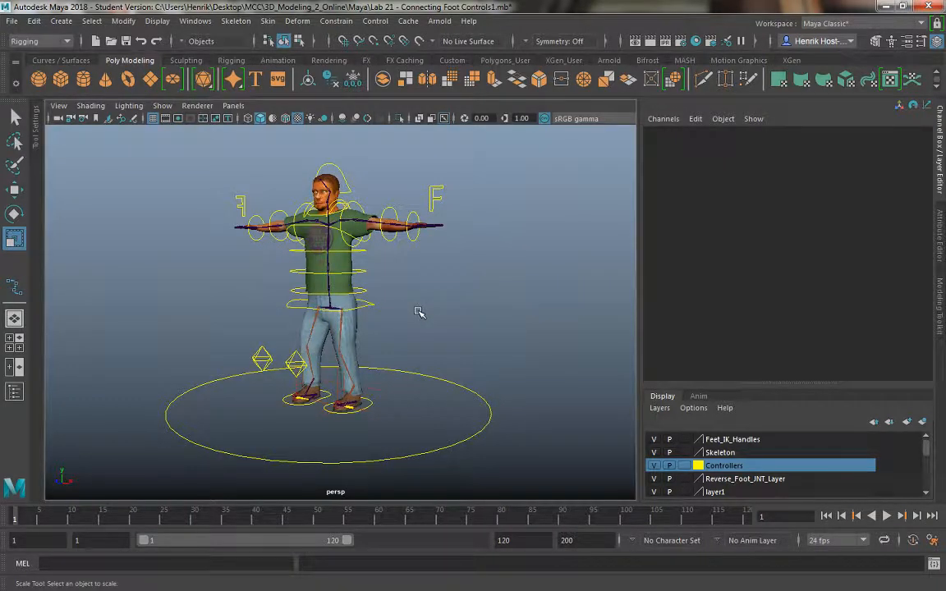